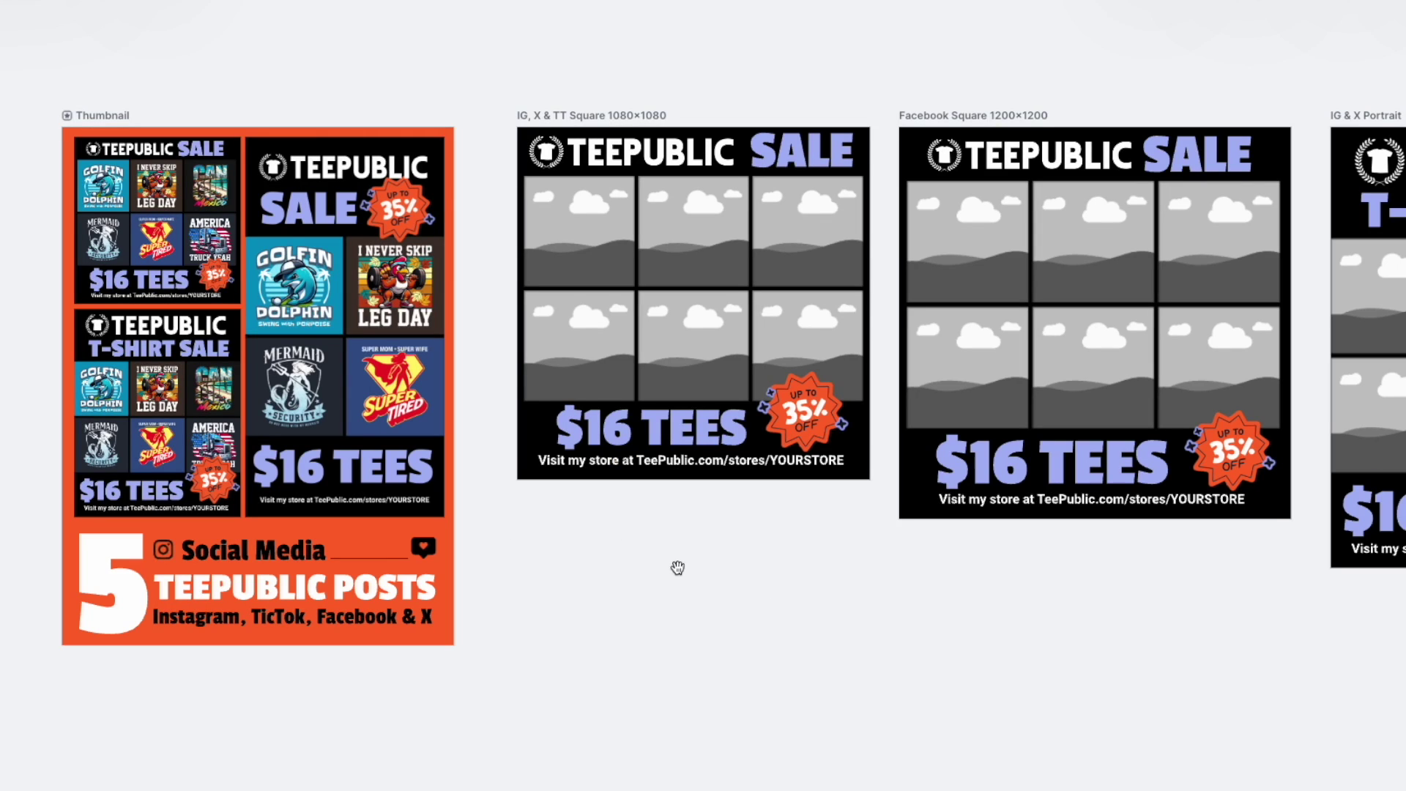
pyautogui.moveTo(776, 568); pyautogui.dragTo(510, 567)
pyautogui.hscroll(10, 510, 566)
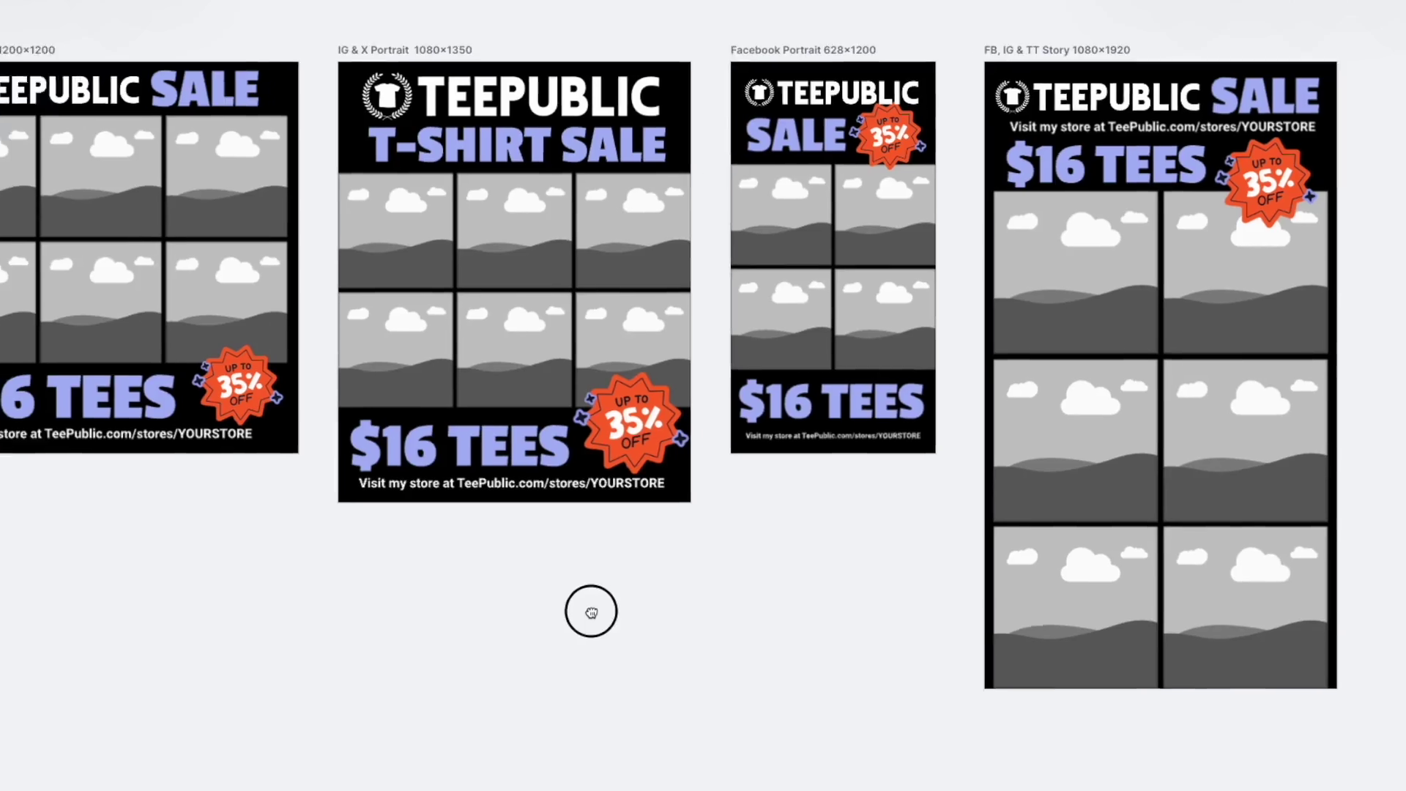
pyautogui.moveTo(591, 611); pyautogui.dragTo(474, 618)
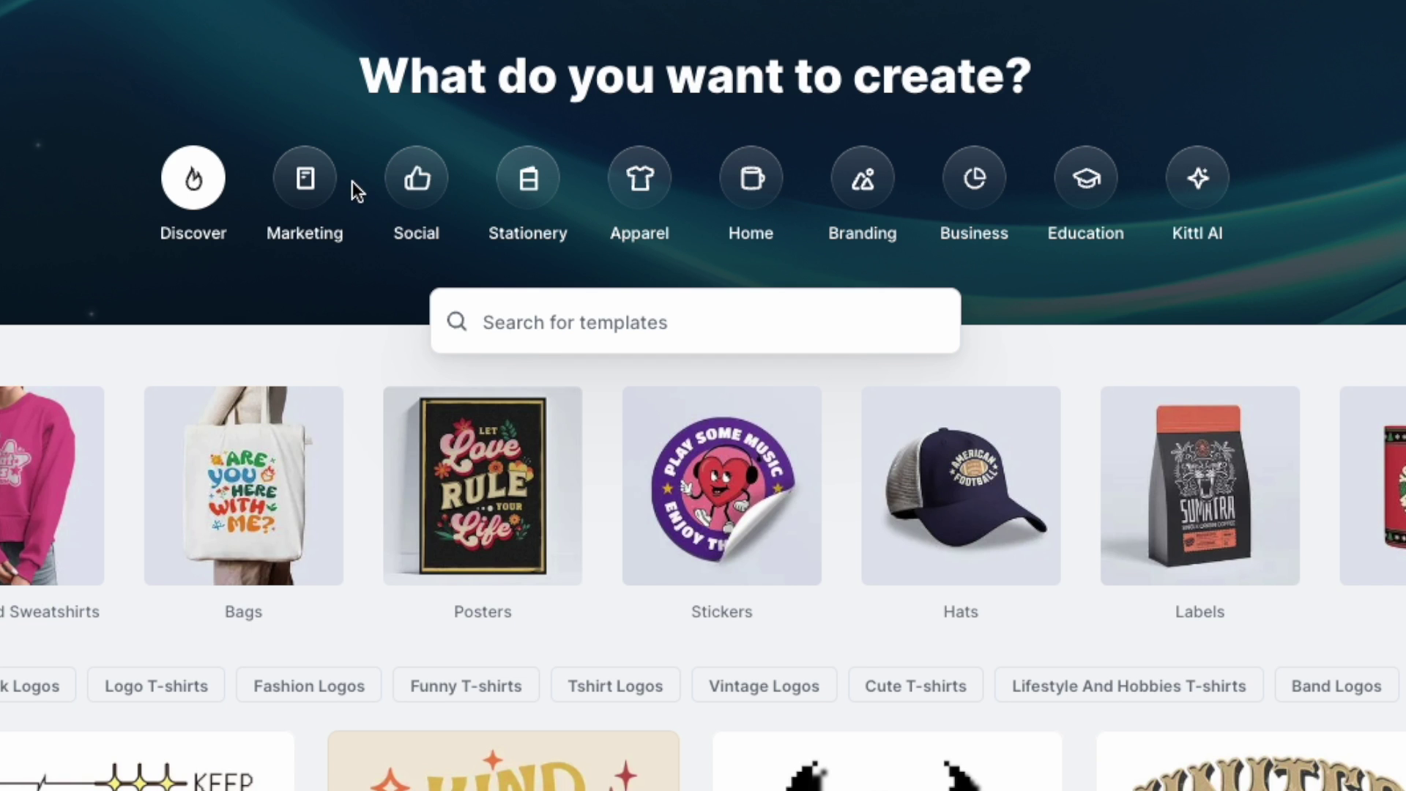
# - Browse the marketing templates for social media post designs with multiple artboards, and examine the Paradiso Pizza Instagram template's artboards
pyautogui.click(323, 189)
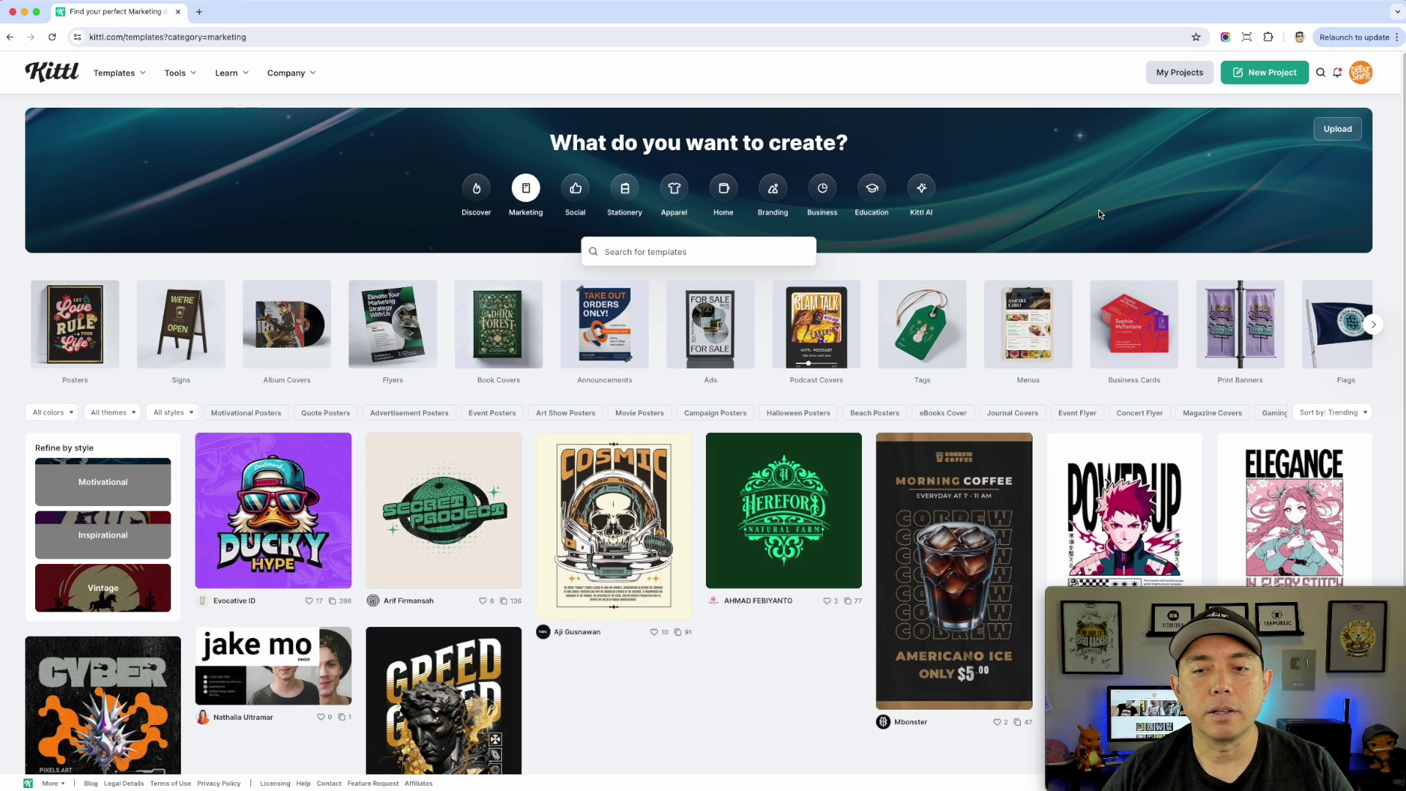
pyautogui.moveTo(1031, 333)
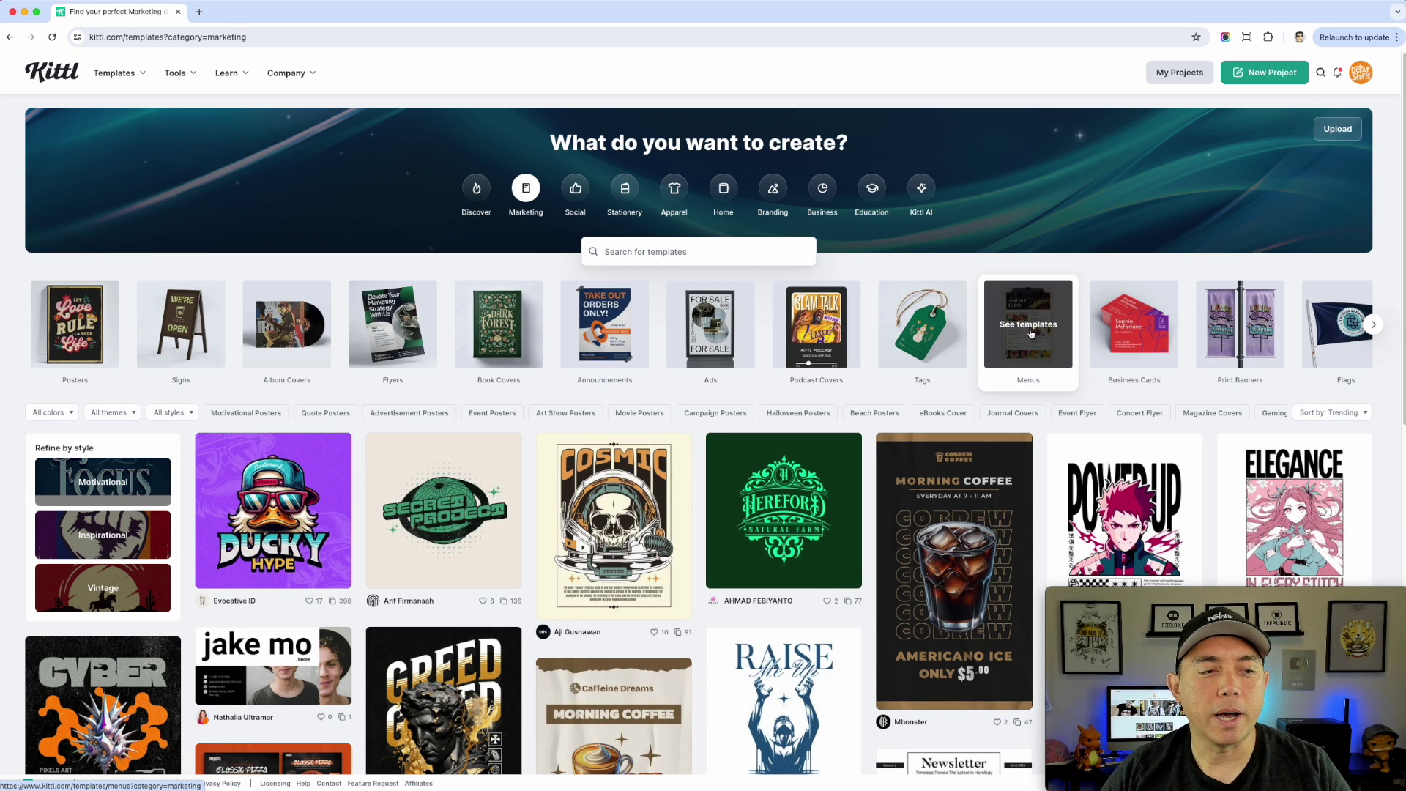
pyautogui.scroll(-5, 1031, 333)
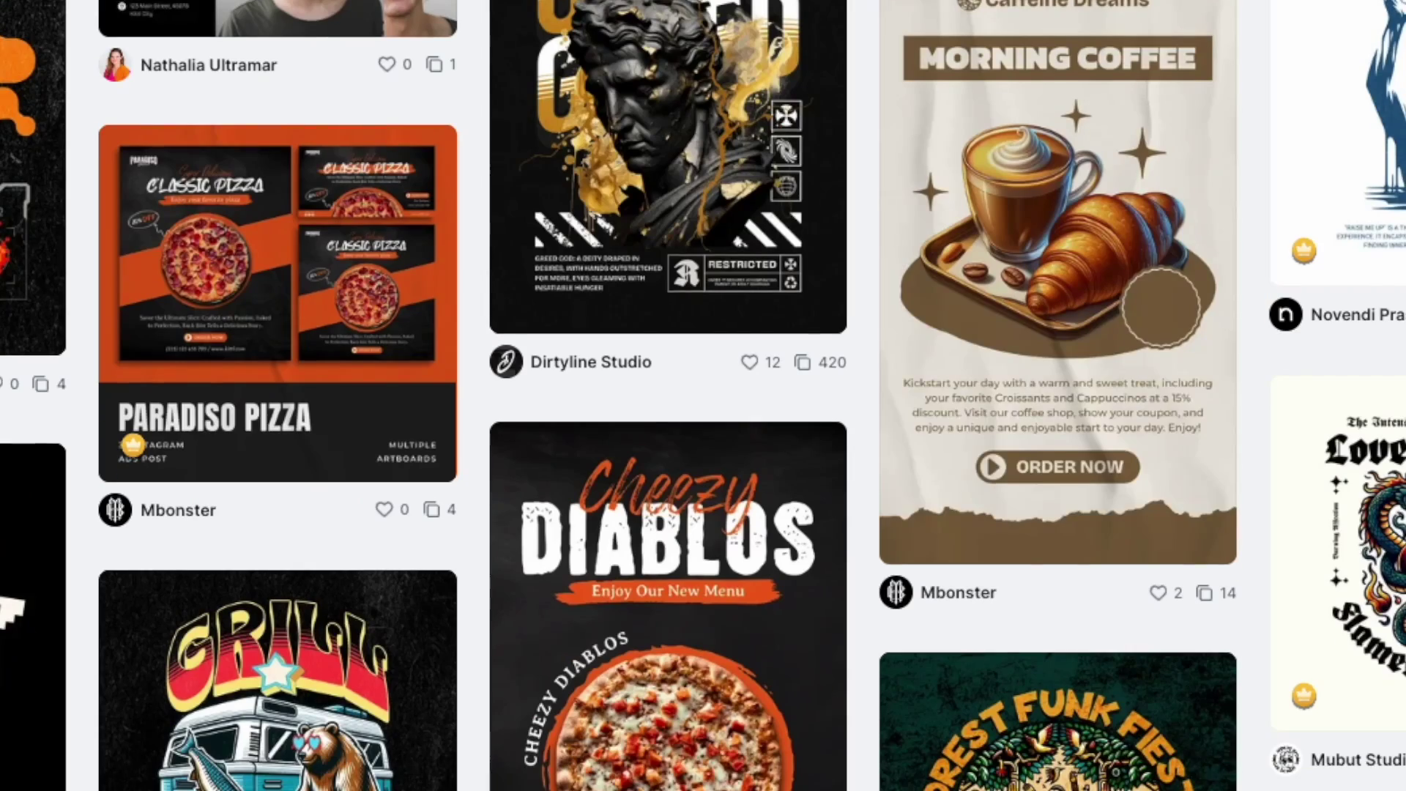
pyautogui.moveTo(207, 296)
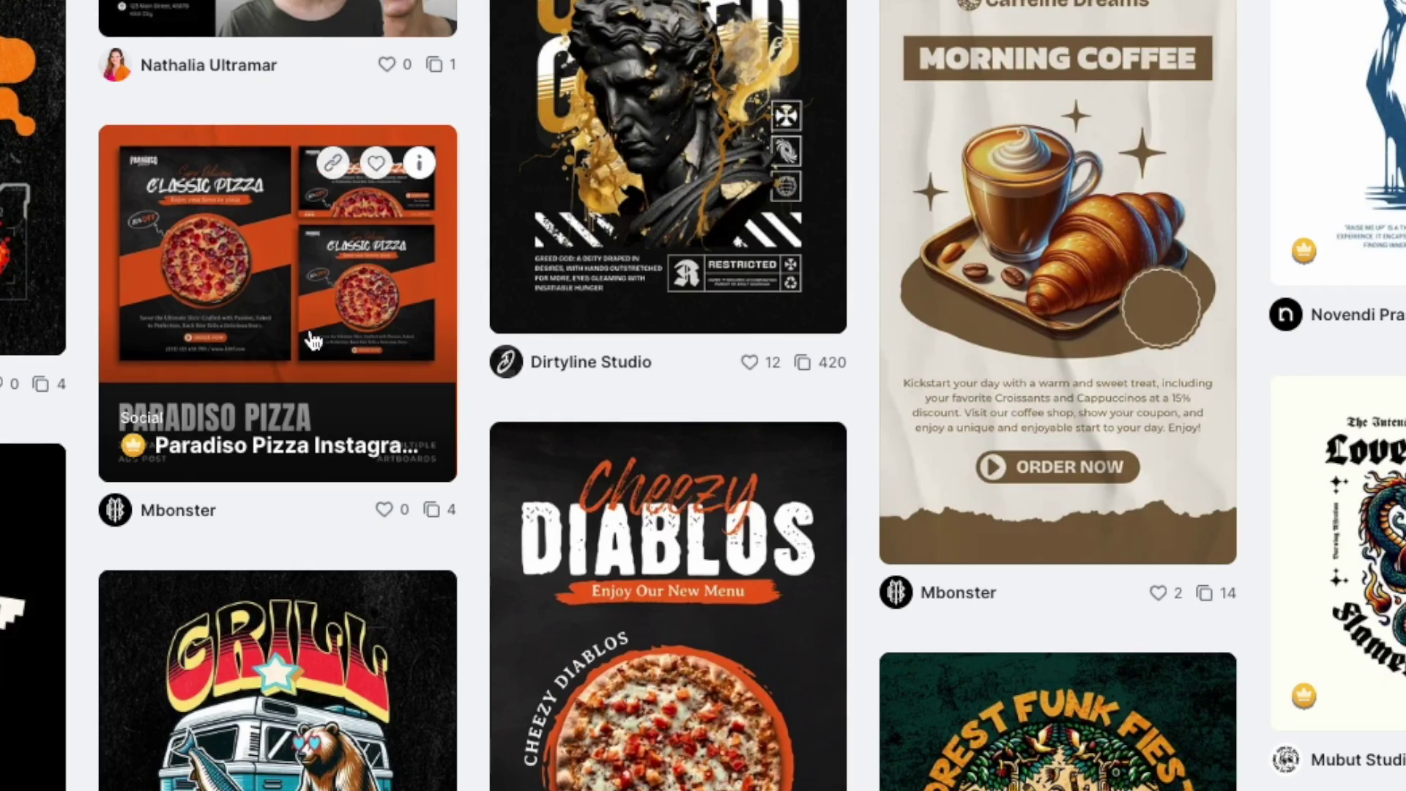
pyautogui.moveTo(1349, 251)
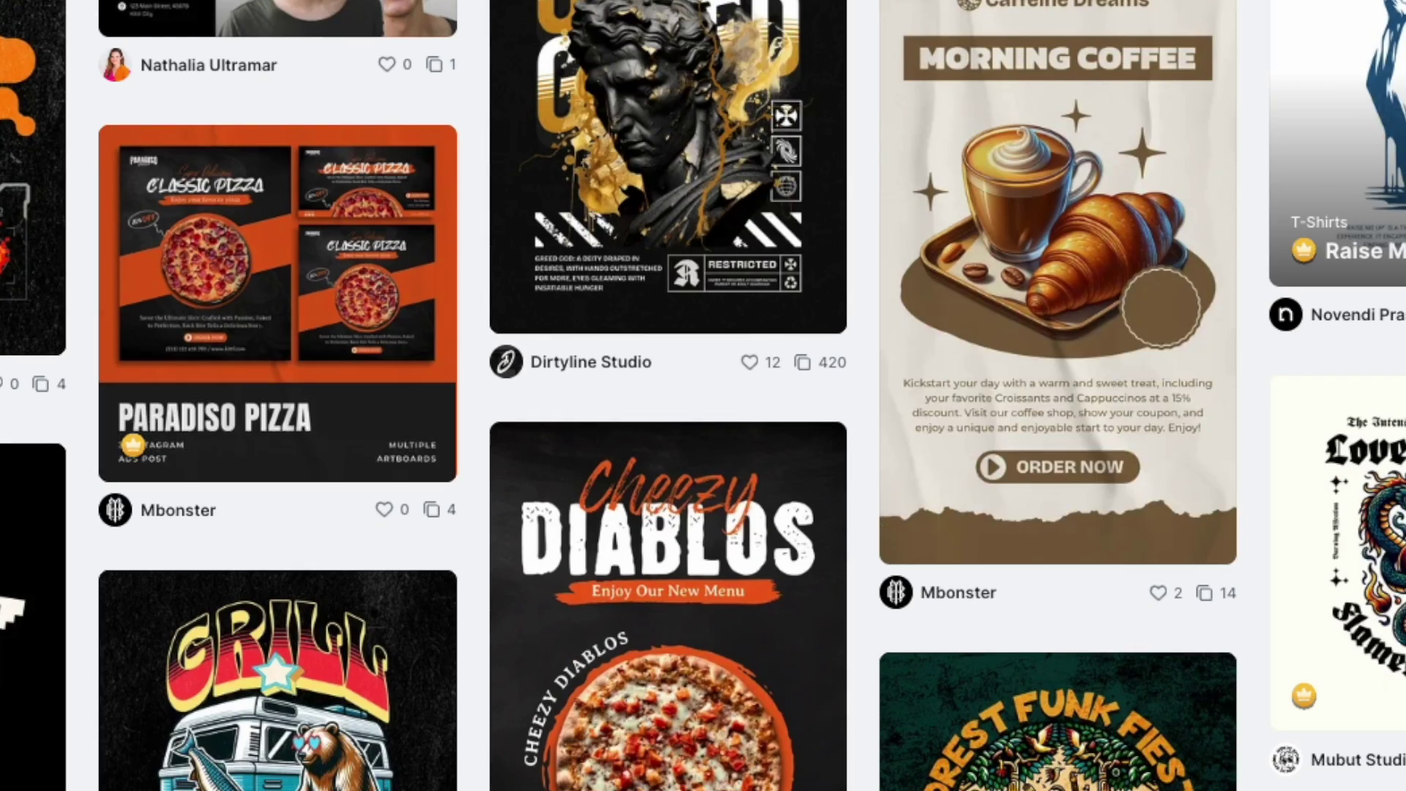
pyautogui.scroll(-7, 774, 363)
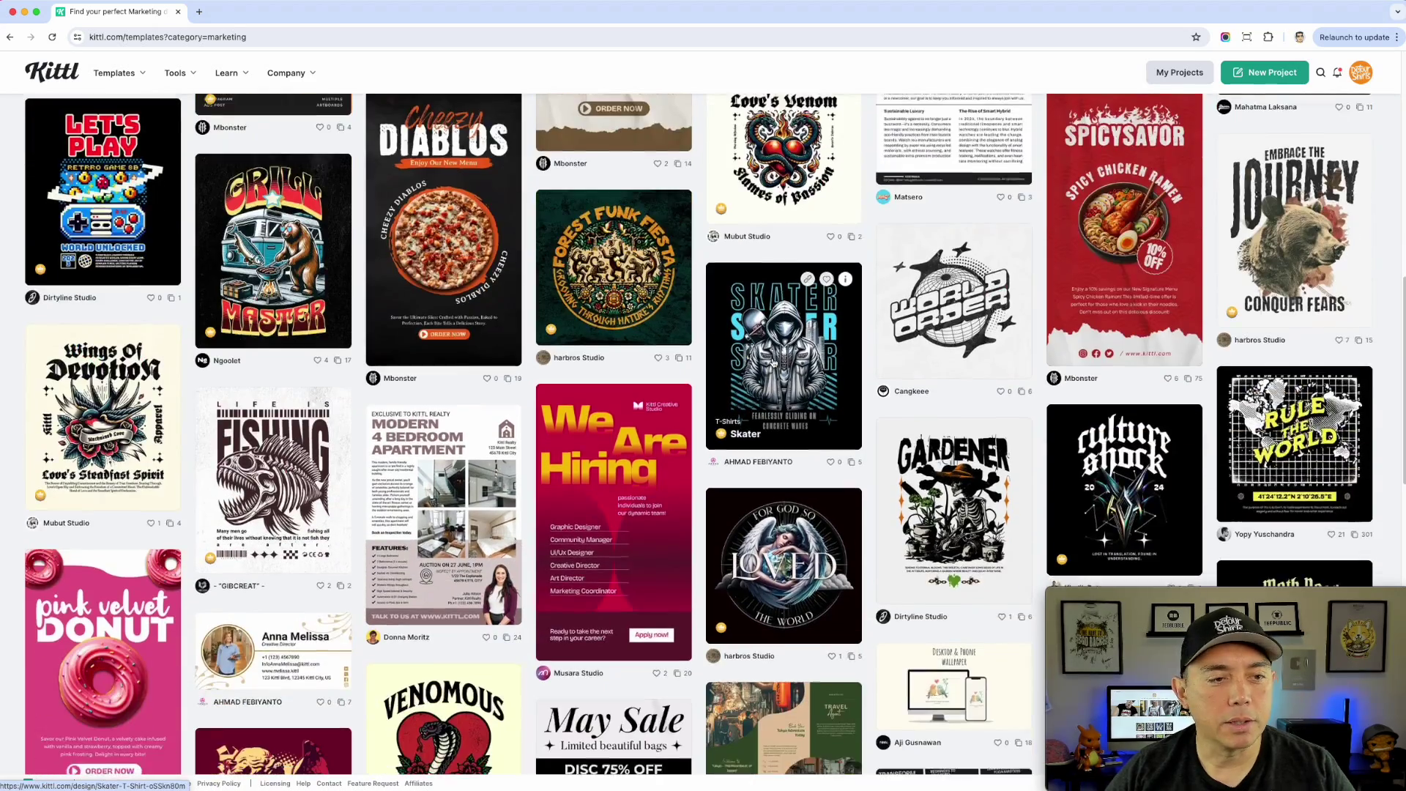
pyautogui.scroll(-3, 774, 361)
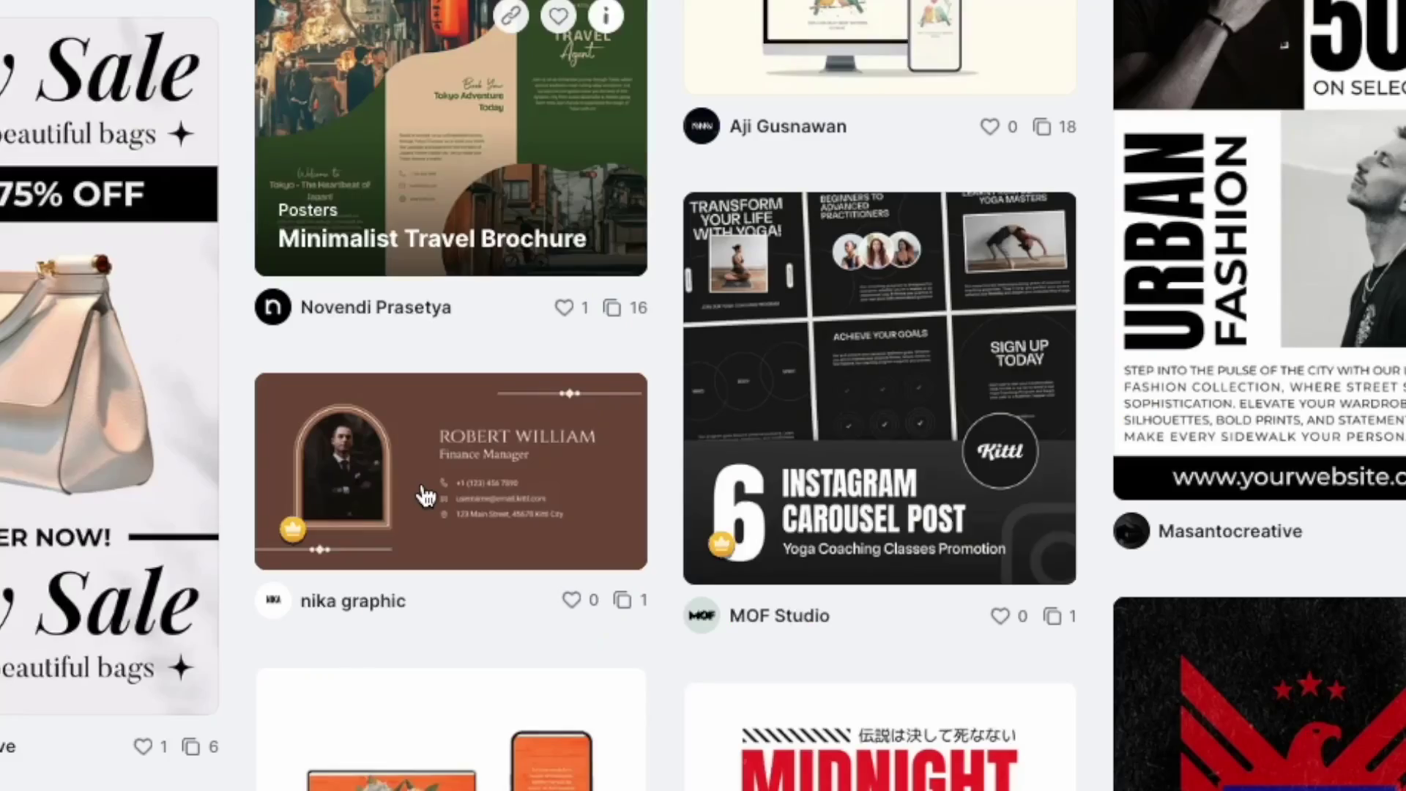
pyautogui.scroll(-1, 876, 440)
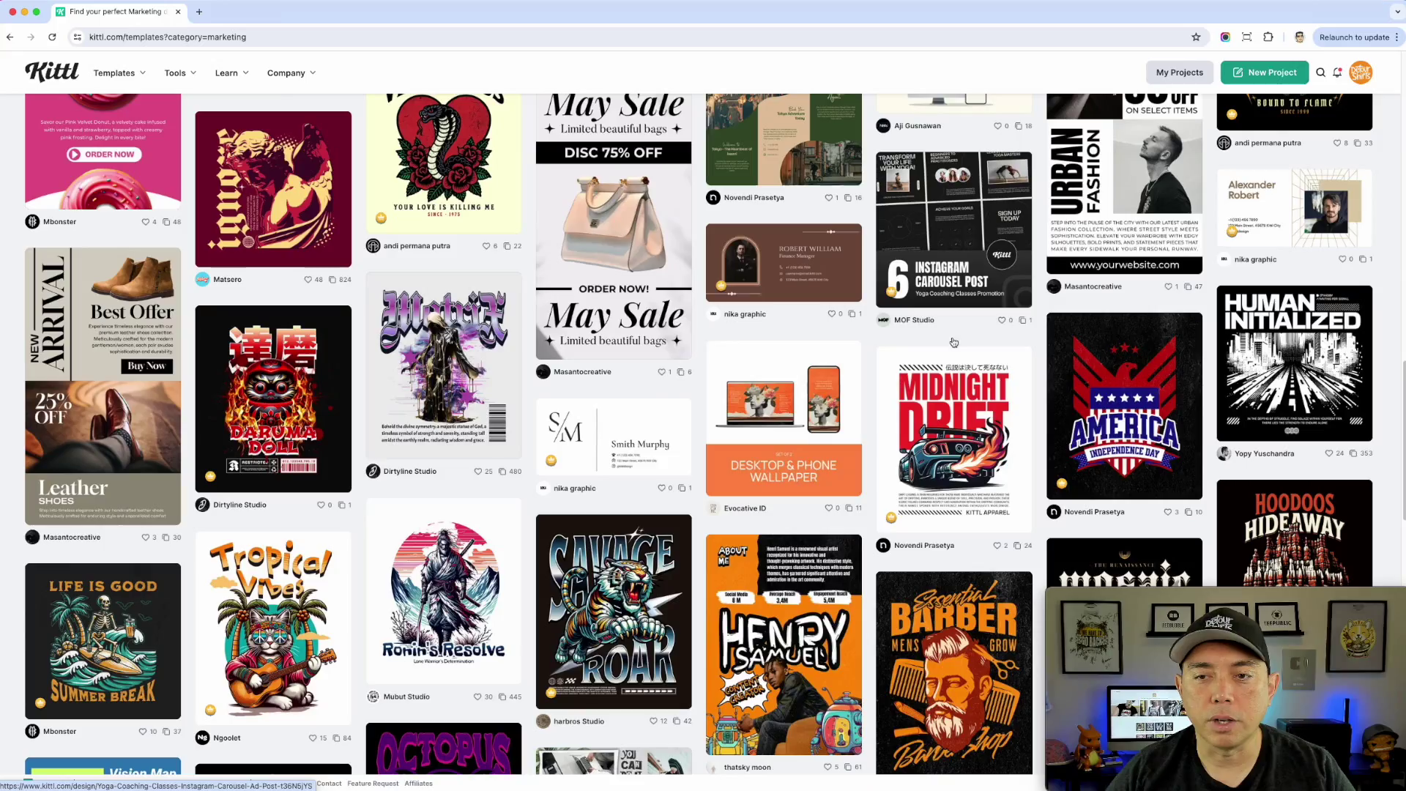
pyautogui.scroll(-6, 954, 342)
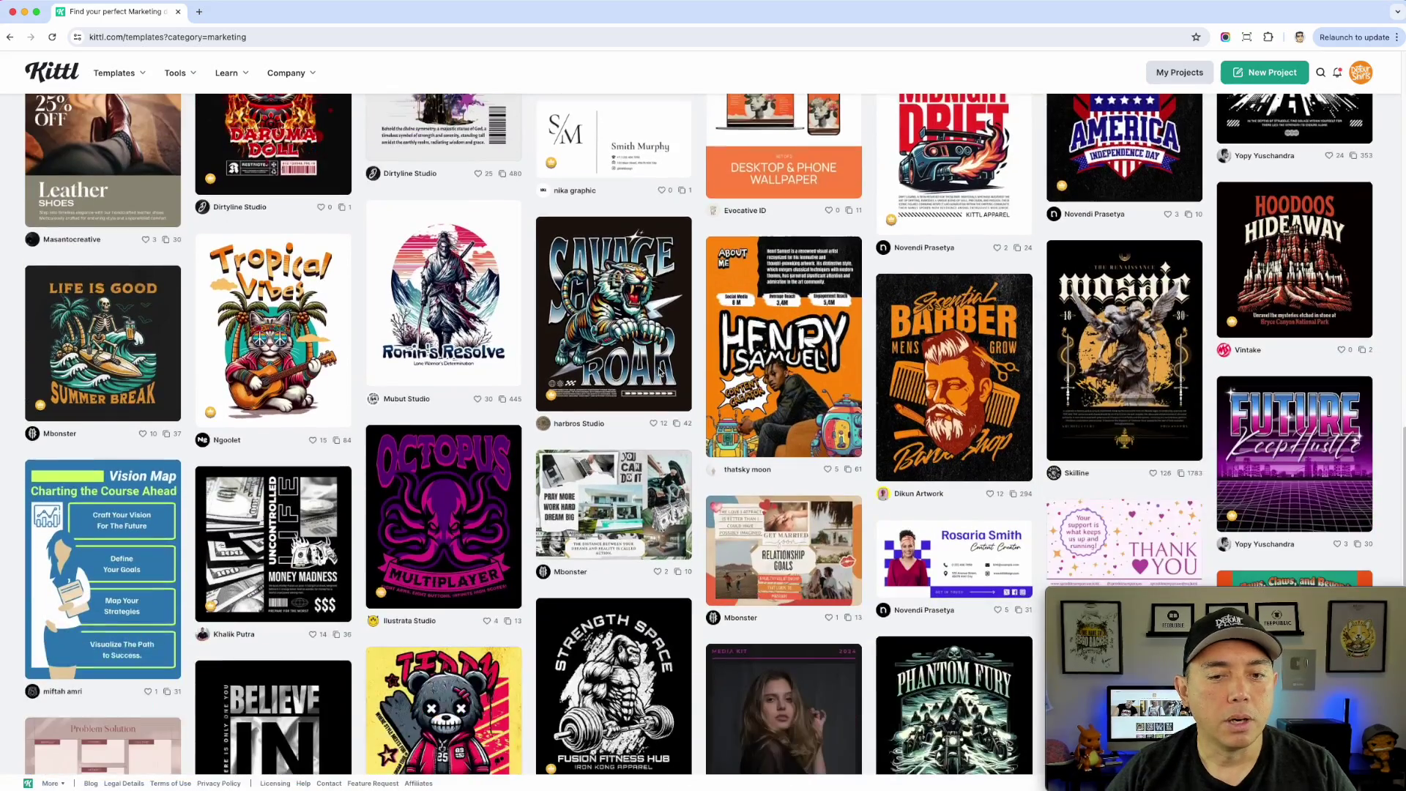
pyautogui.scroll(-5, 659, 371)
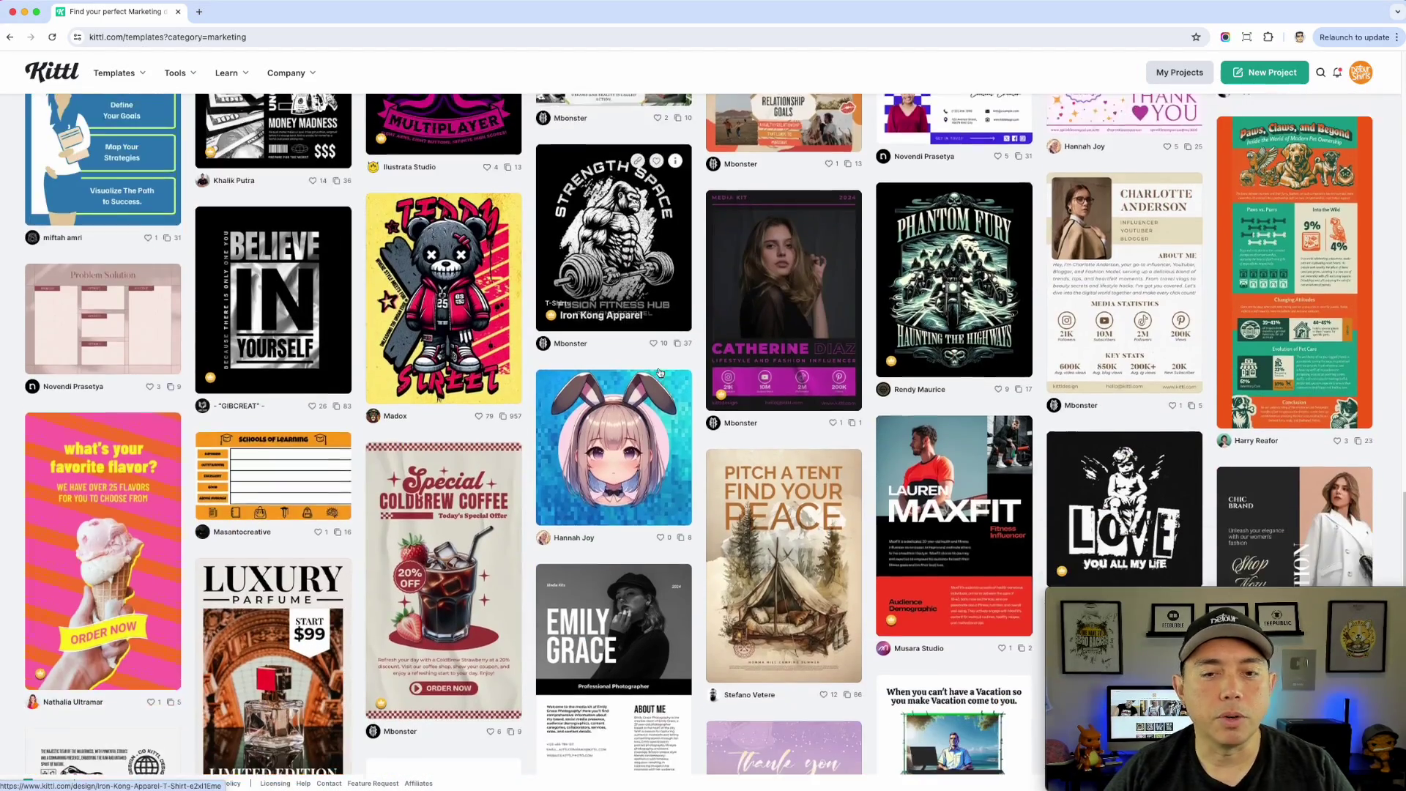
pyautogui.scroll(-1, 659, 374)
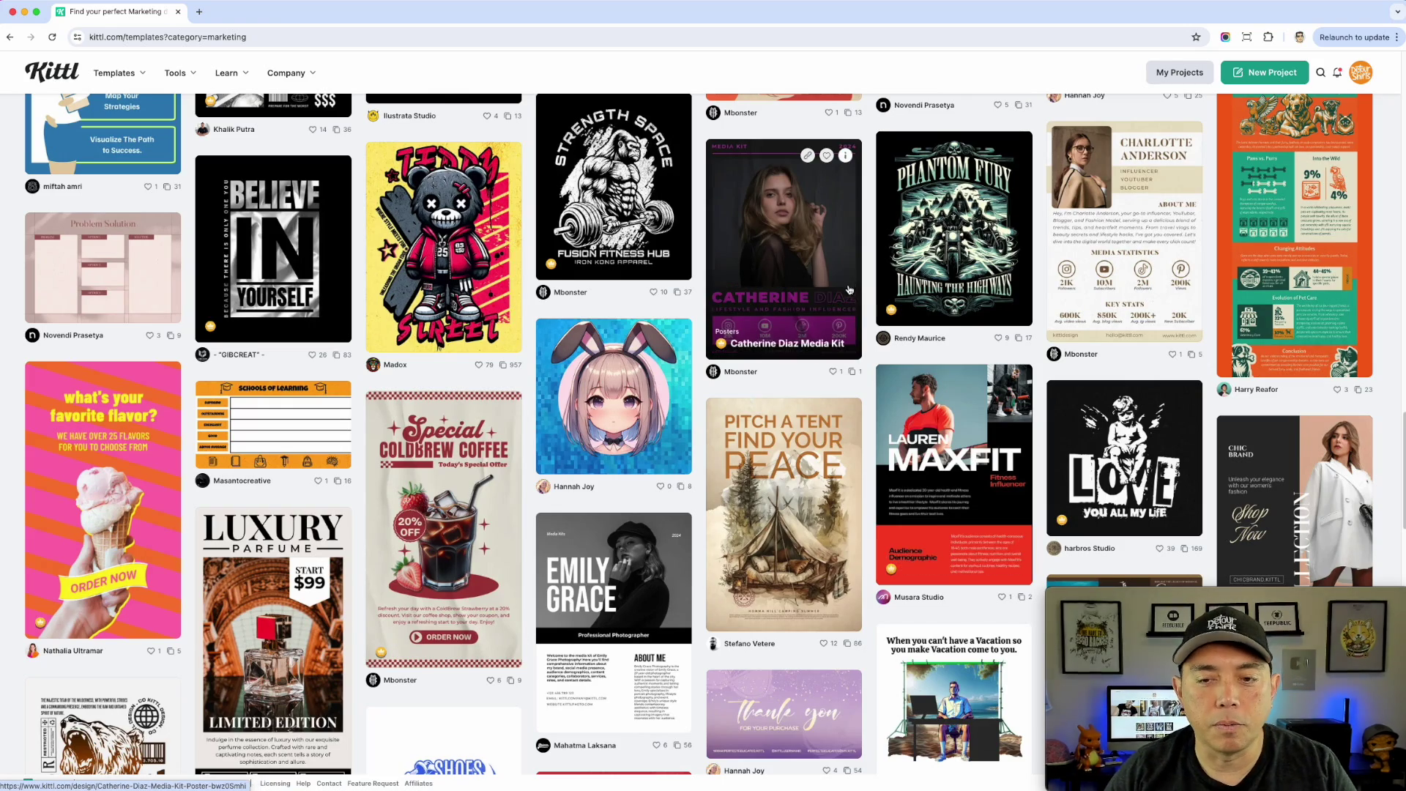
pyautogui.scroll(-5, 755, 362)
pyautogui.scroll(-6, 755, 362)
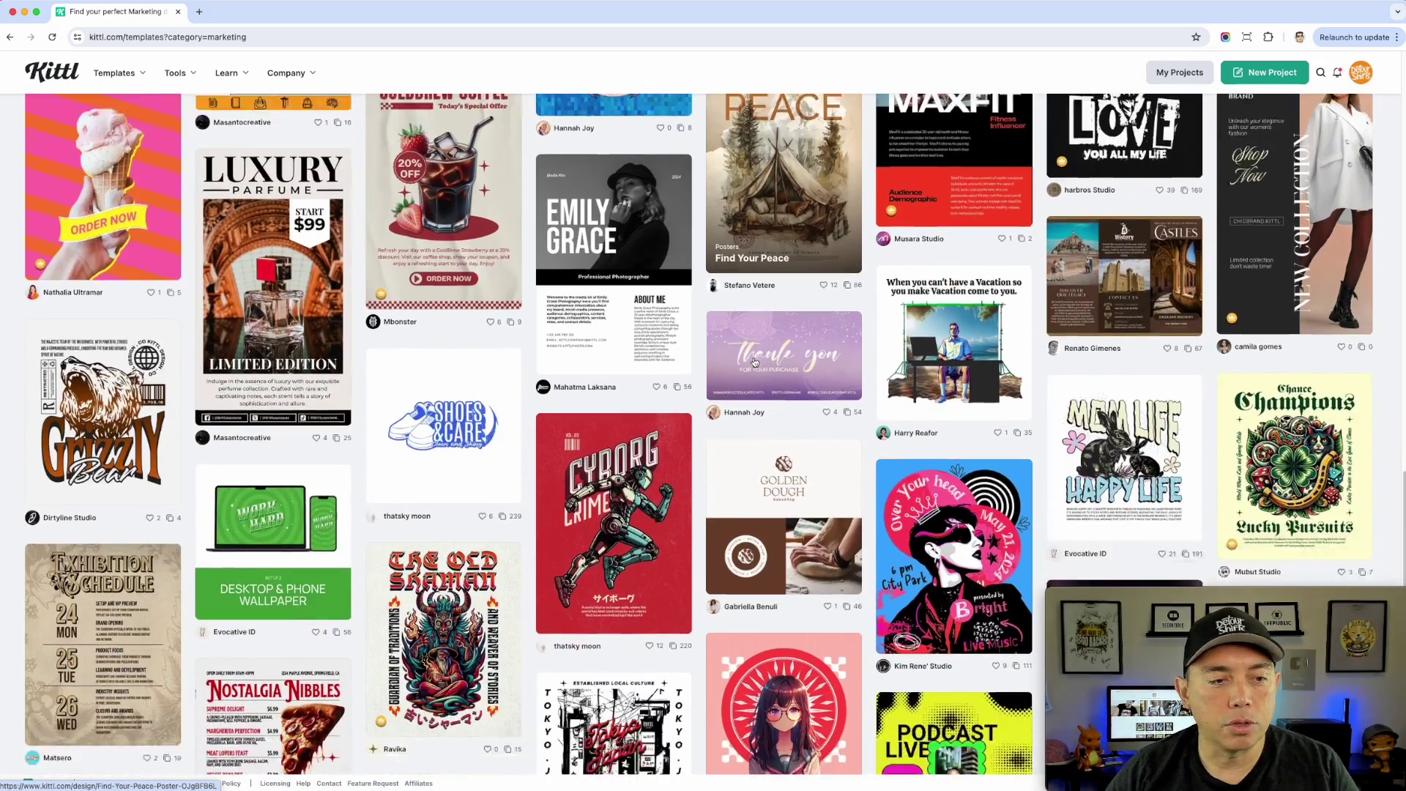
pyautogui.scroll(-6, 754, 362)
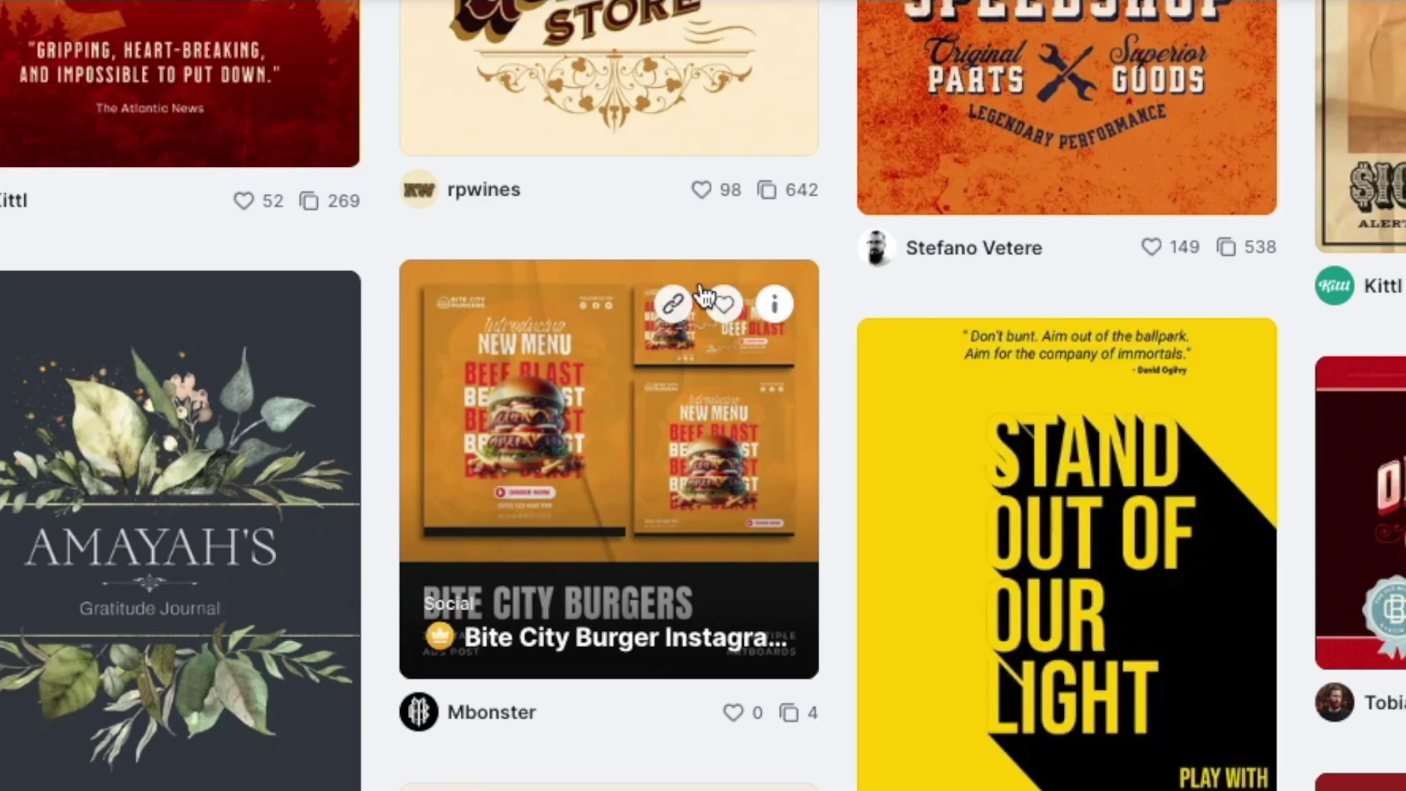
pyautogui.scroll(-10, 1359, 600)
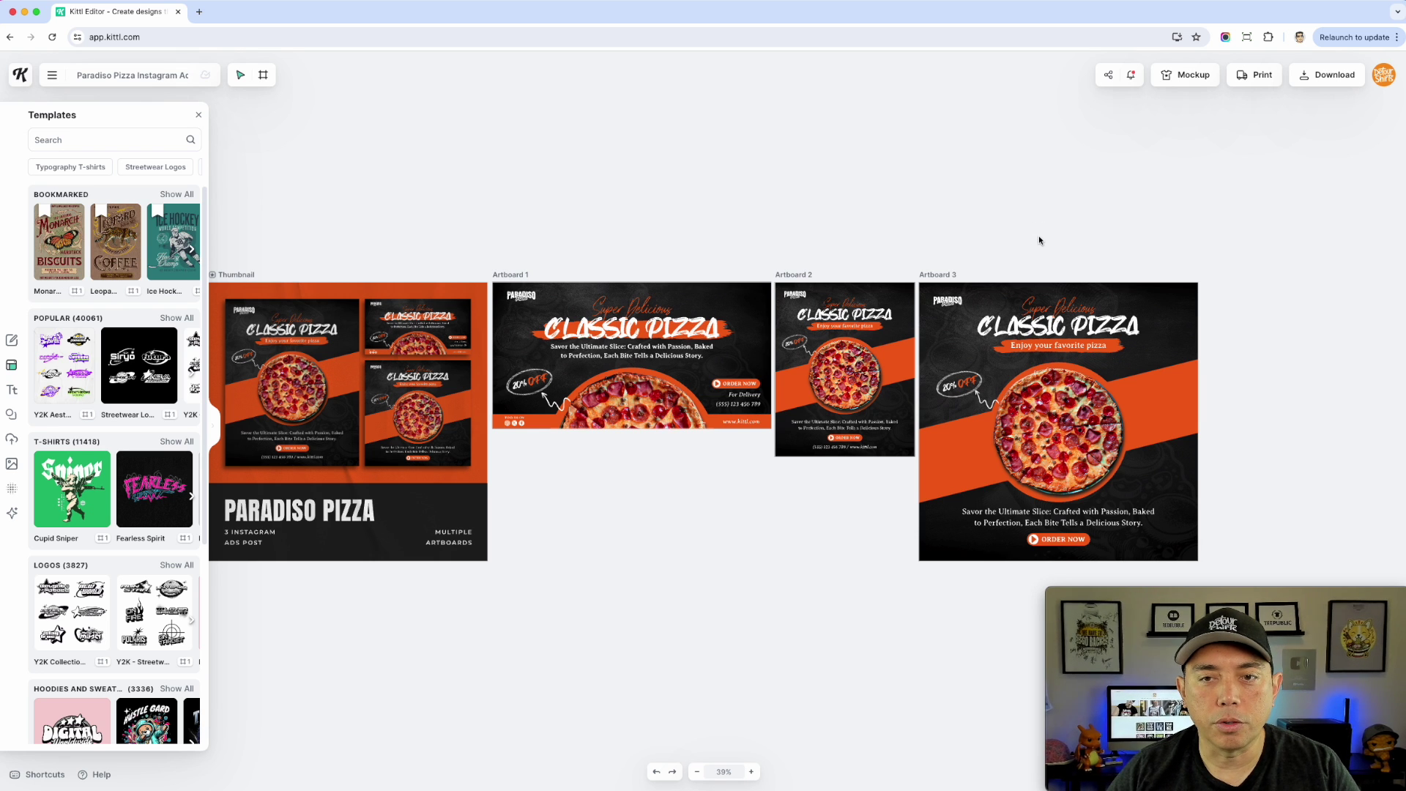
pyautogui.moveTo(939, 235); pyautogui.dragTo(855, 206)
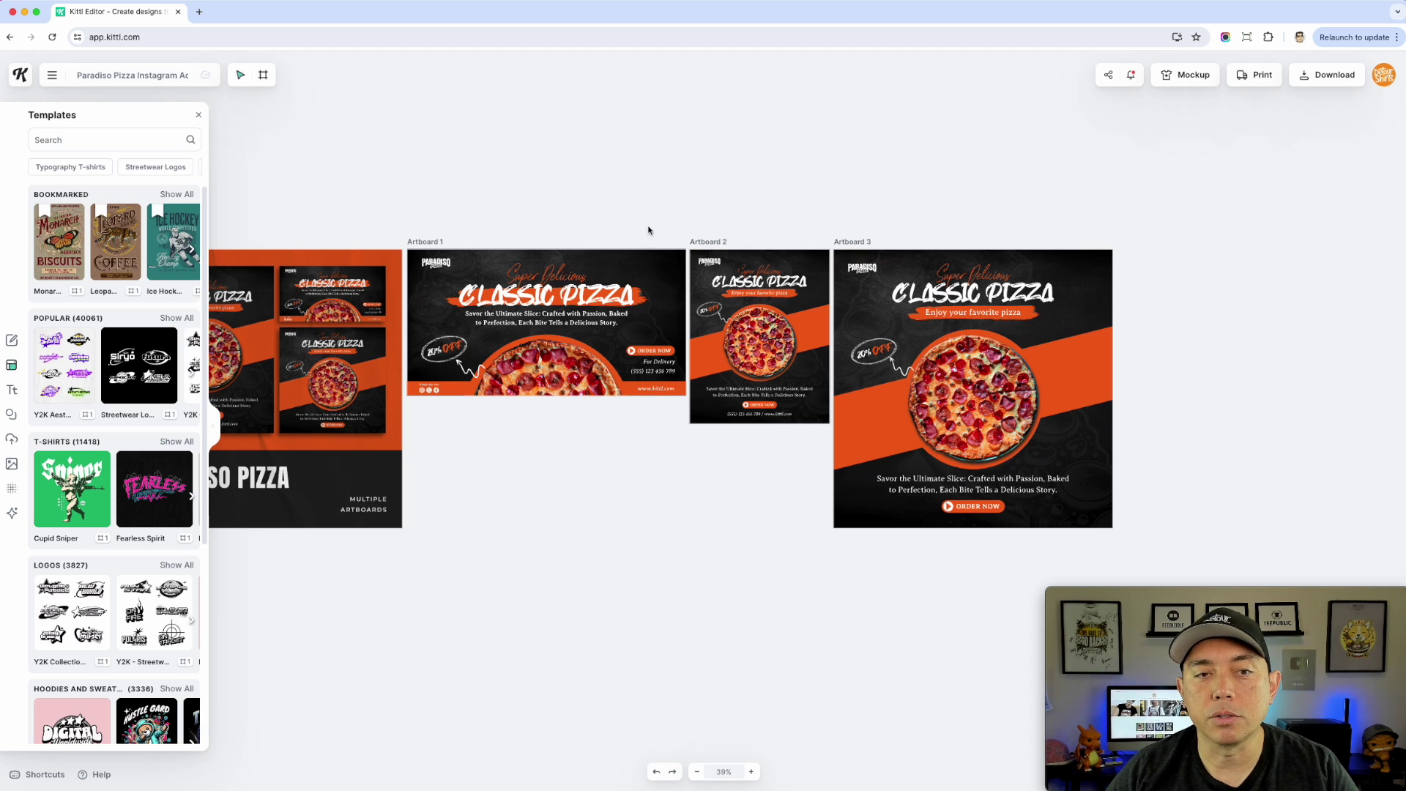
pyautogui.moveTo(570, 216); pyautogui.dragTo(775, 194)
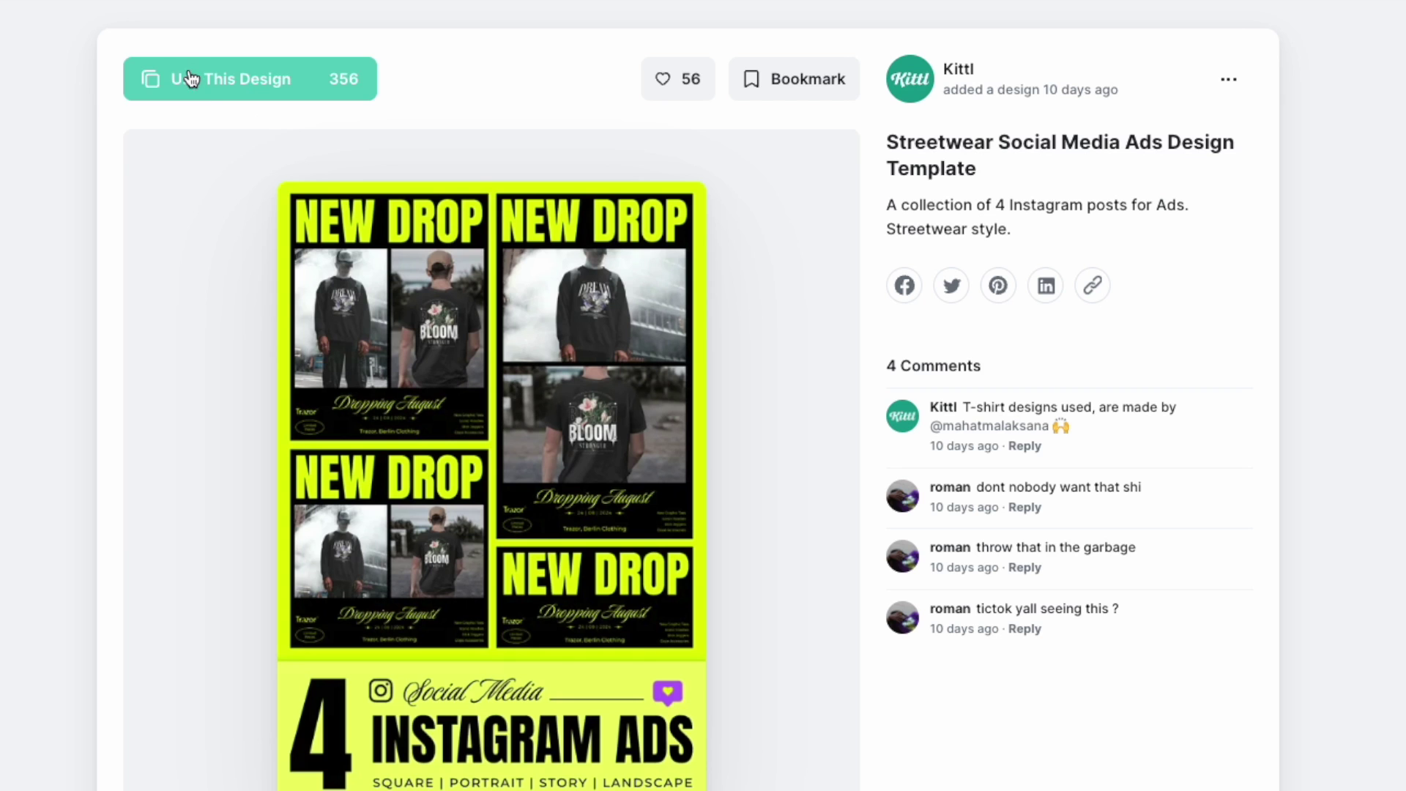
# - Create an editable project from the Streetwear Social Media Ads Design Template
pyautogui.click(214, 87)
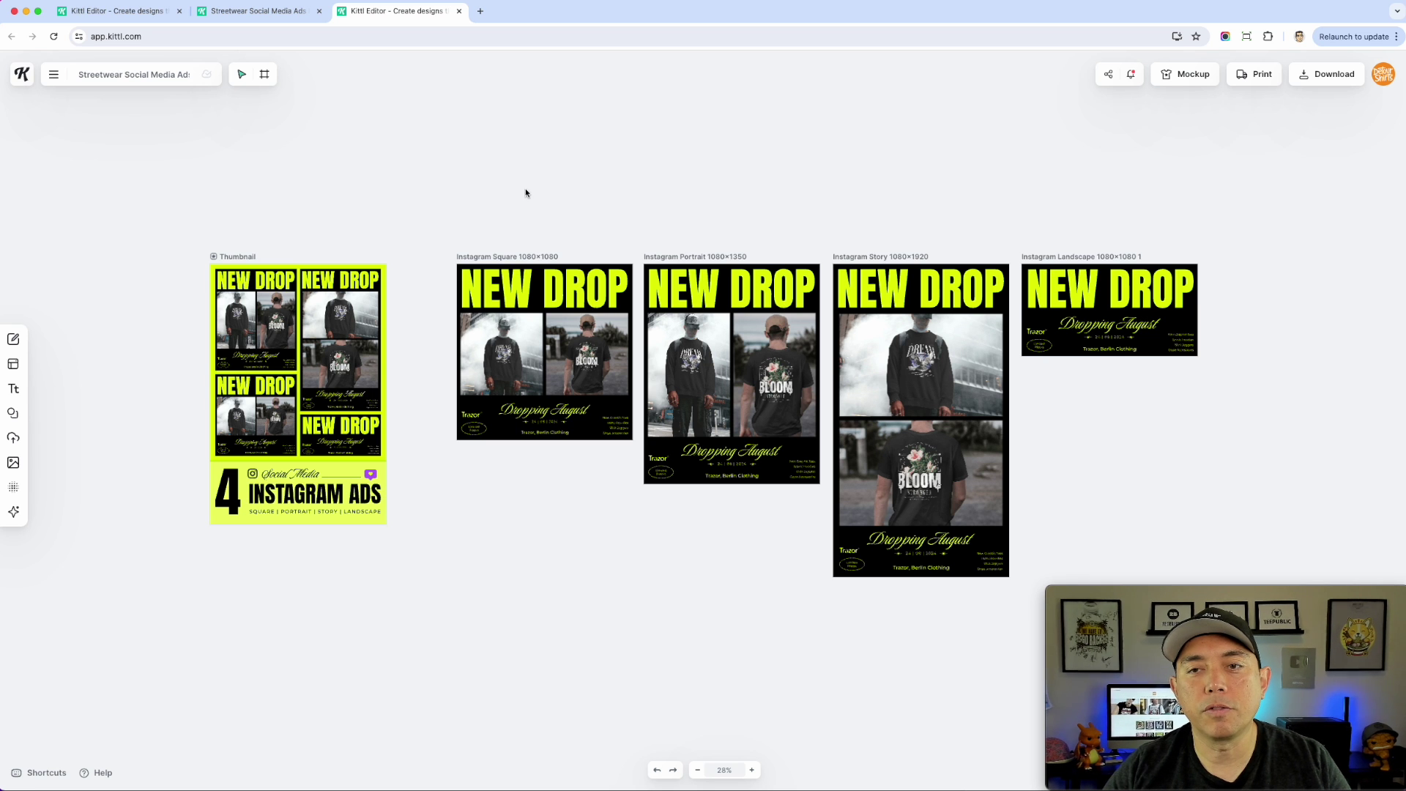
# - Add an artboard beyond the Instagram Landscape one and give it the Facebook Post preset size, 1200 × 1200 px
pyautogui.moveTo(1051, 177); pyautogui.dragTo(823, 184)
pyautogui.press('f')
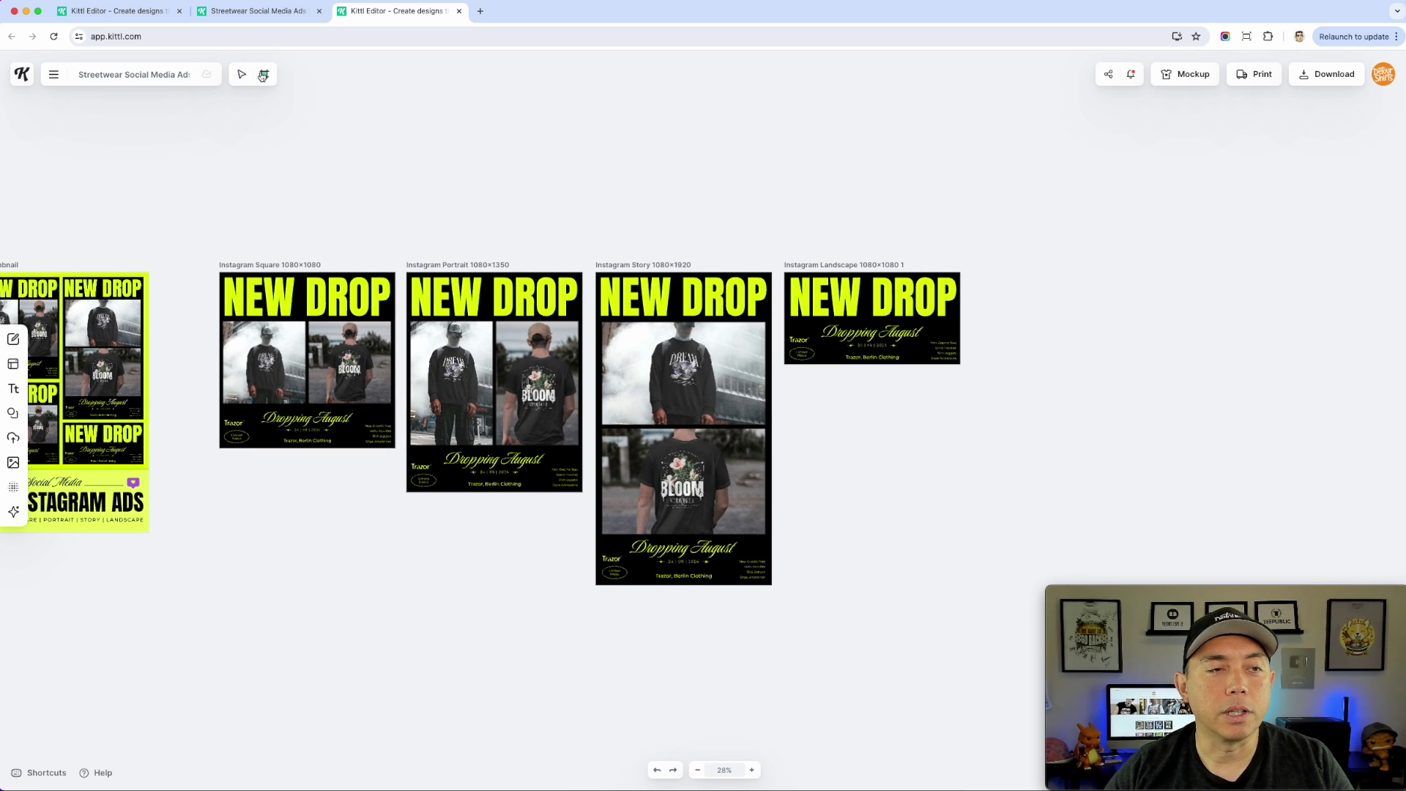
pyautogui.moveTo(984, 266); pyautogui.dragTo(1235, 494)
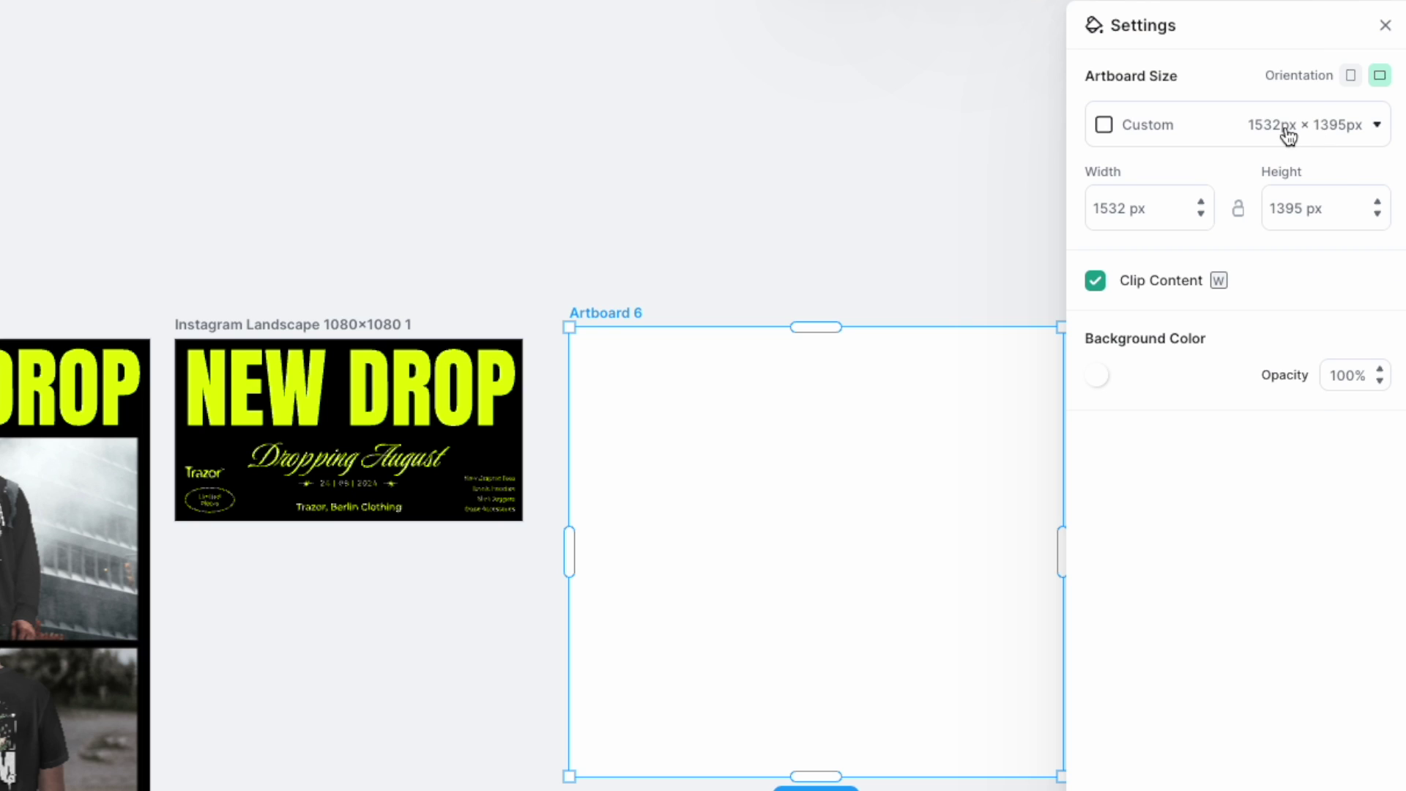
pyautogui.click(1287, 135)
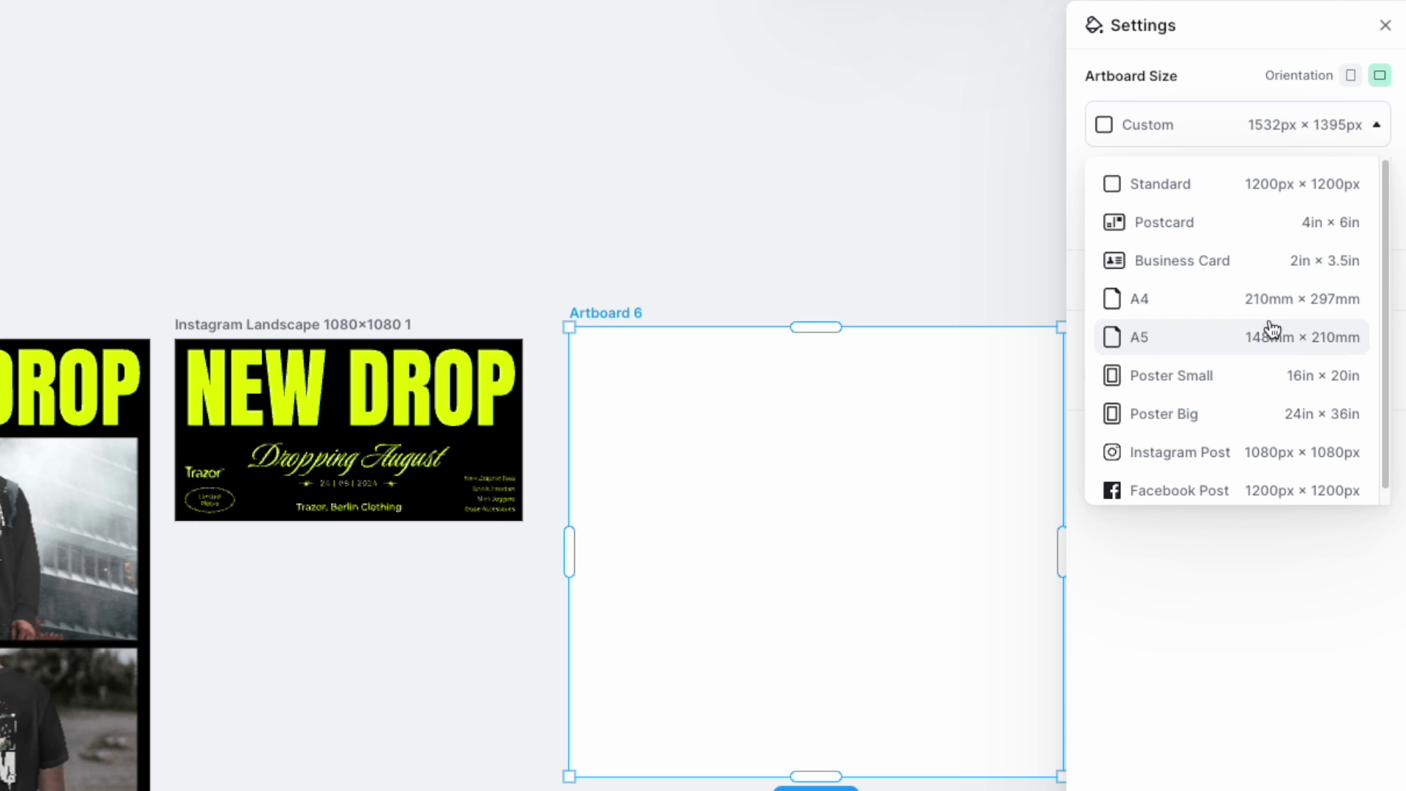
pyautogui.scroll(-1, 1259, 256)
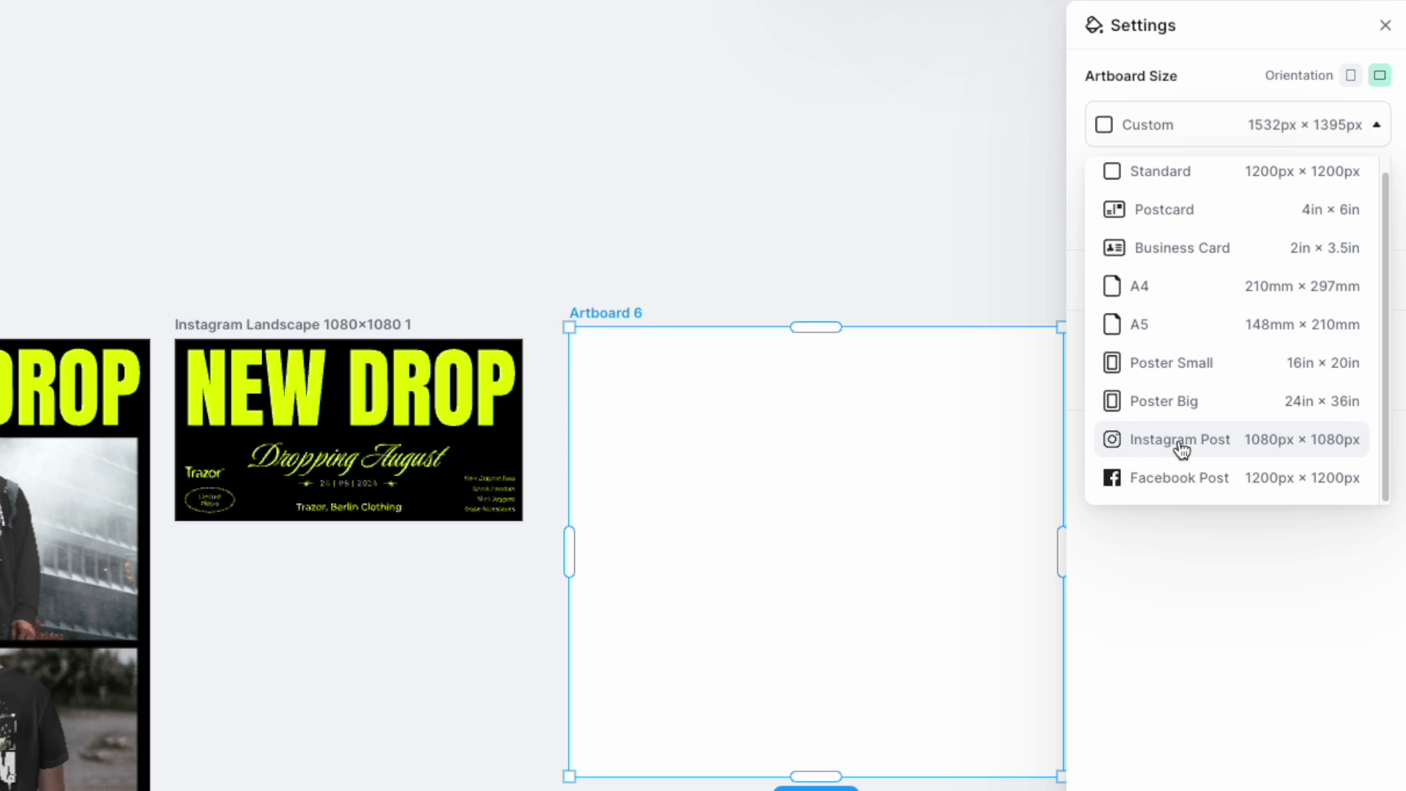
pyautogui.click(1184, 484)
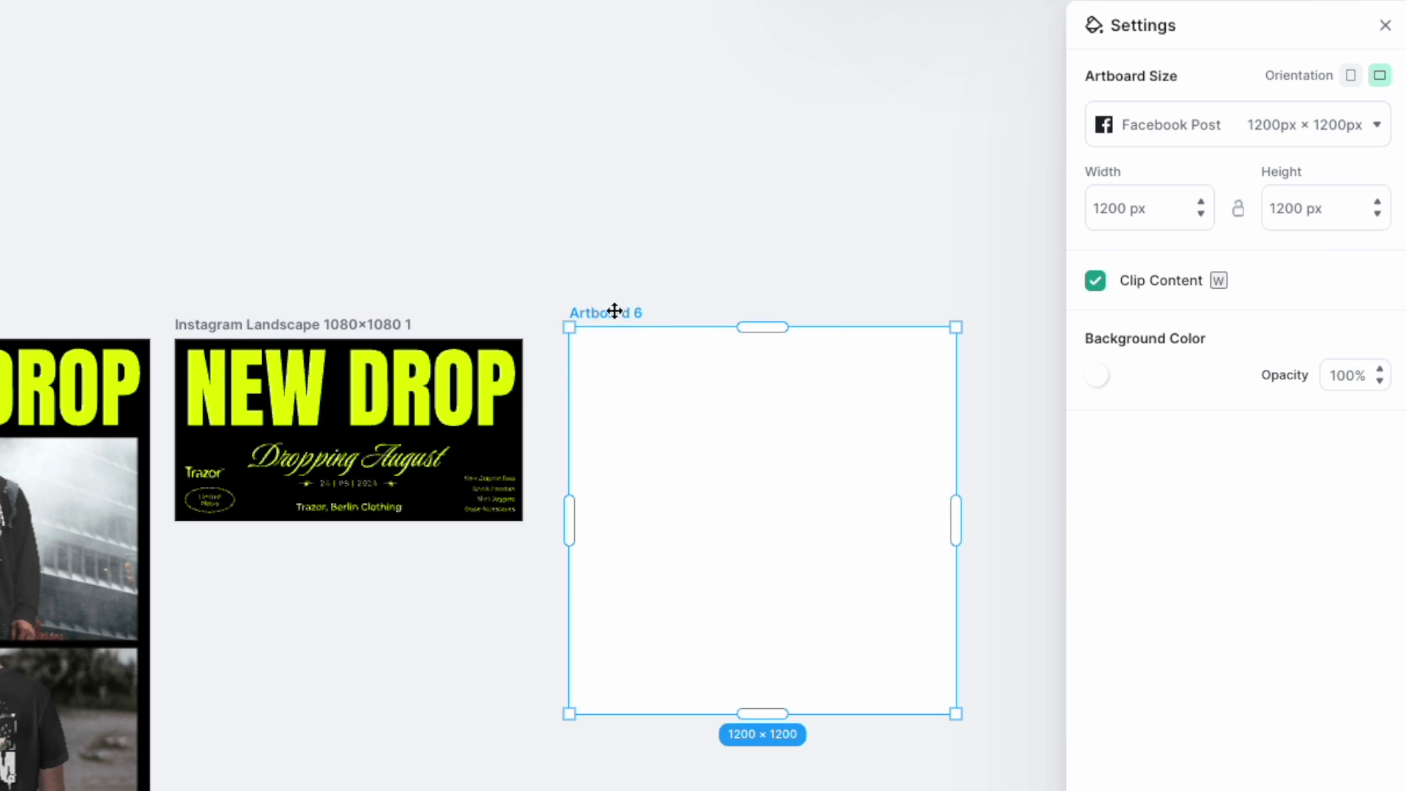
# - Rename the new blank artboard "Facebook Post 1200×1200"
pyautogui.doubleClick(614, 310)
pyautogui.write('Facebook Post')
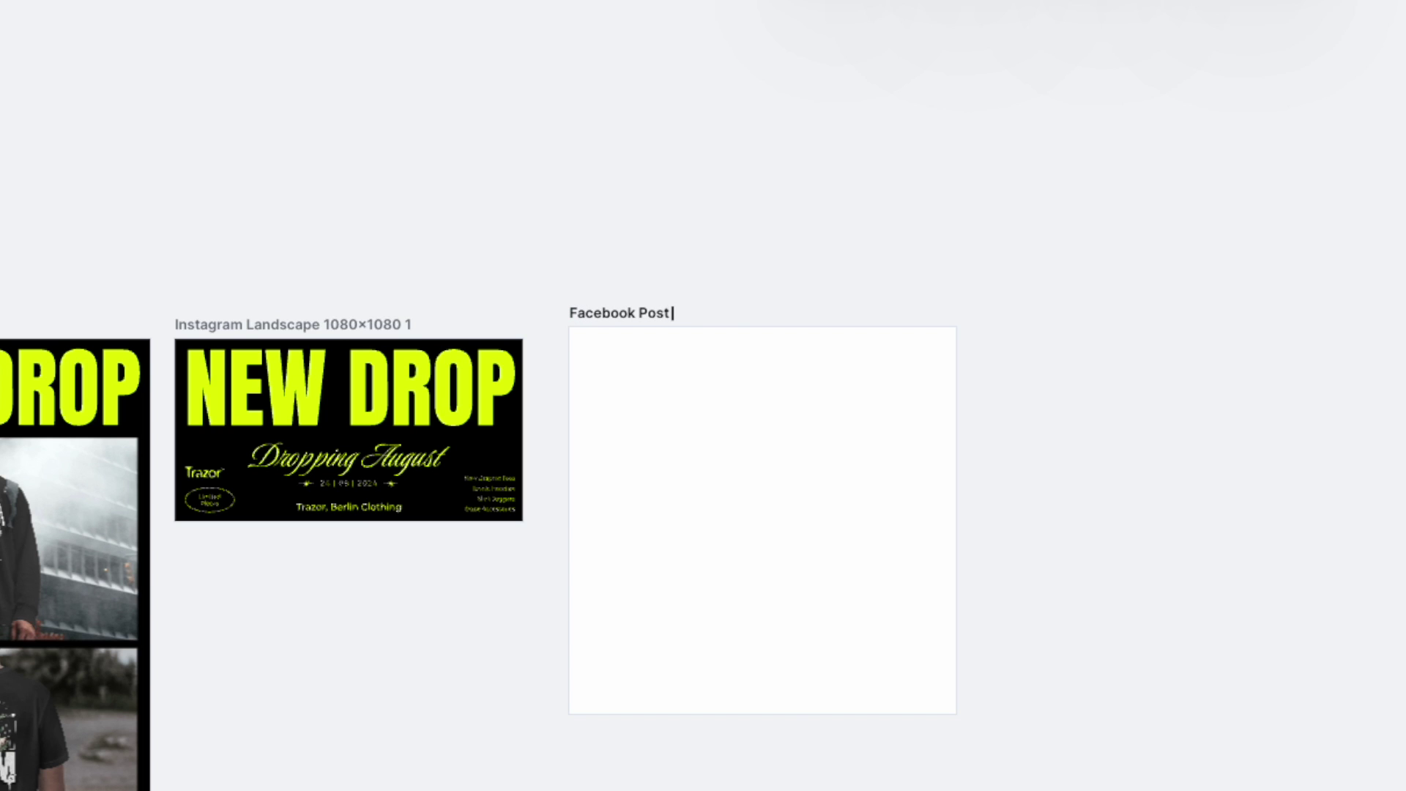
pyautogui.press('Return')
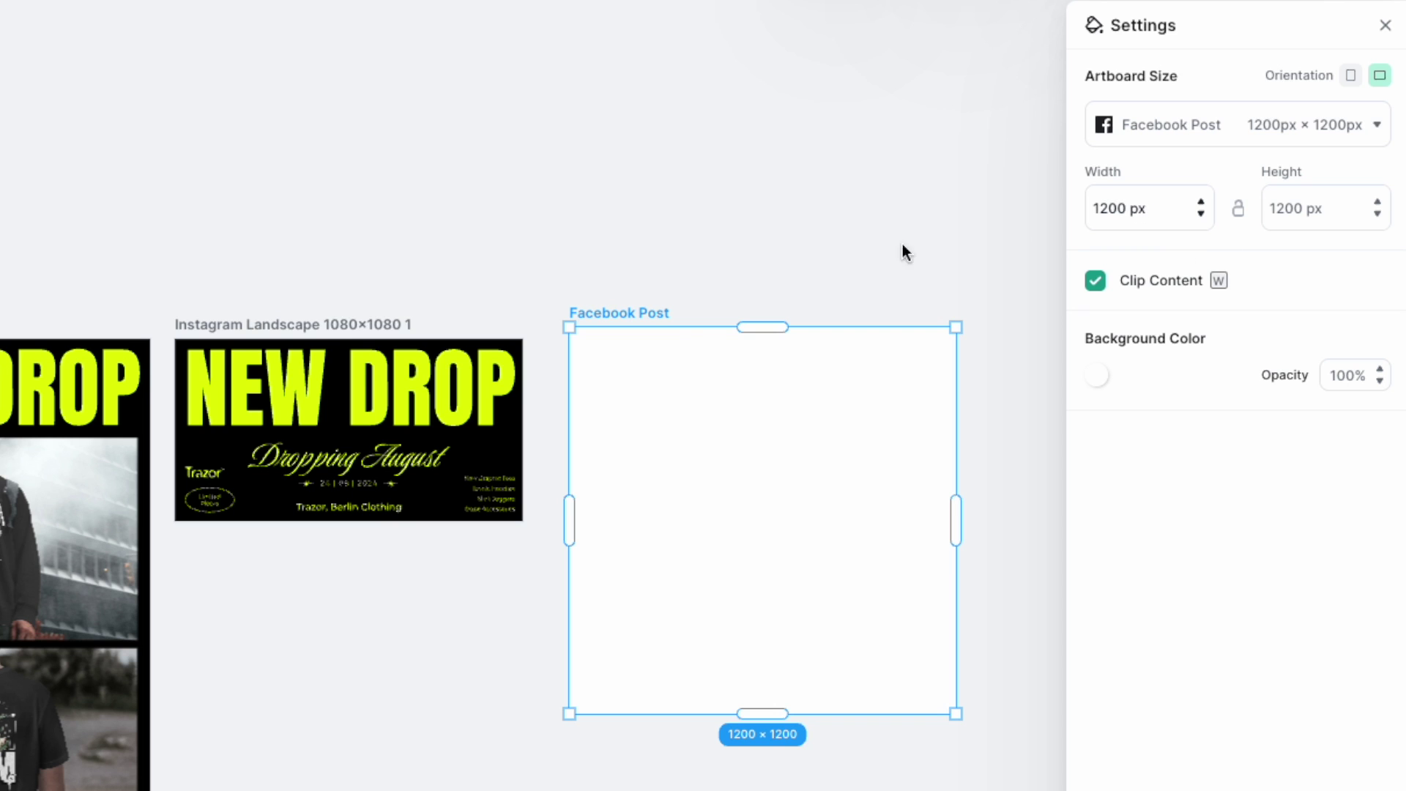
pyautogui.click(685, 309)
pyautogui.click(663, 314)
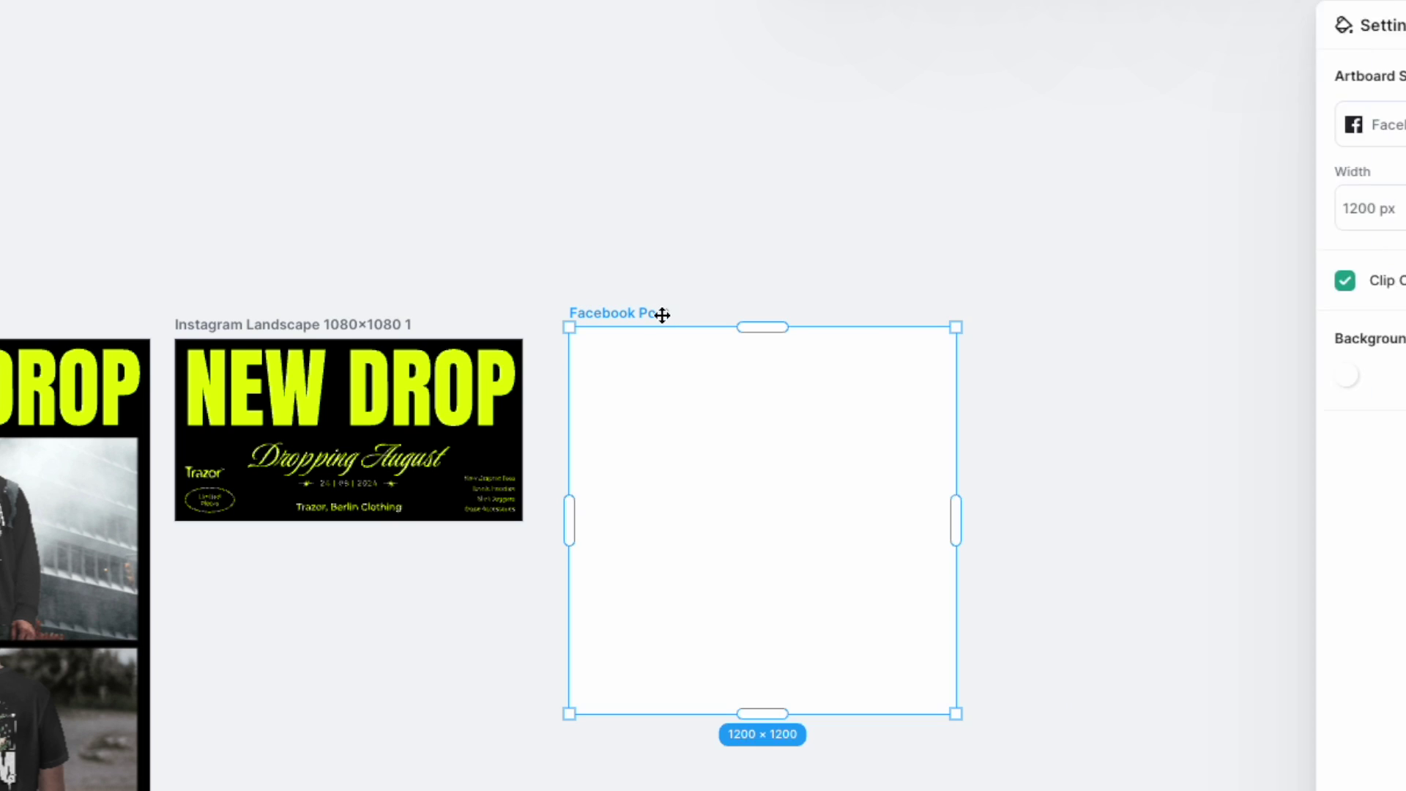
pyautogui.doubleClick(663, 314)
pyautogui.click(671, 312)
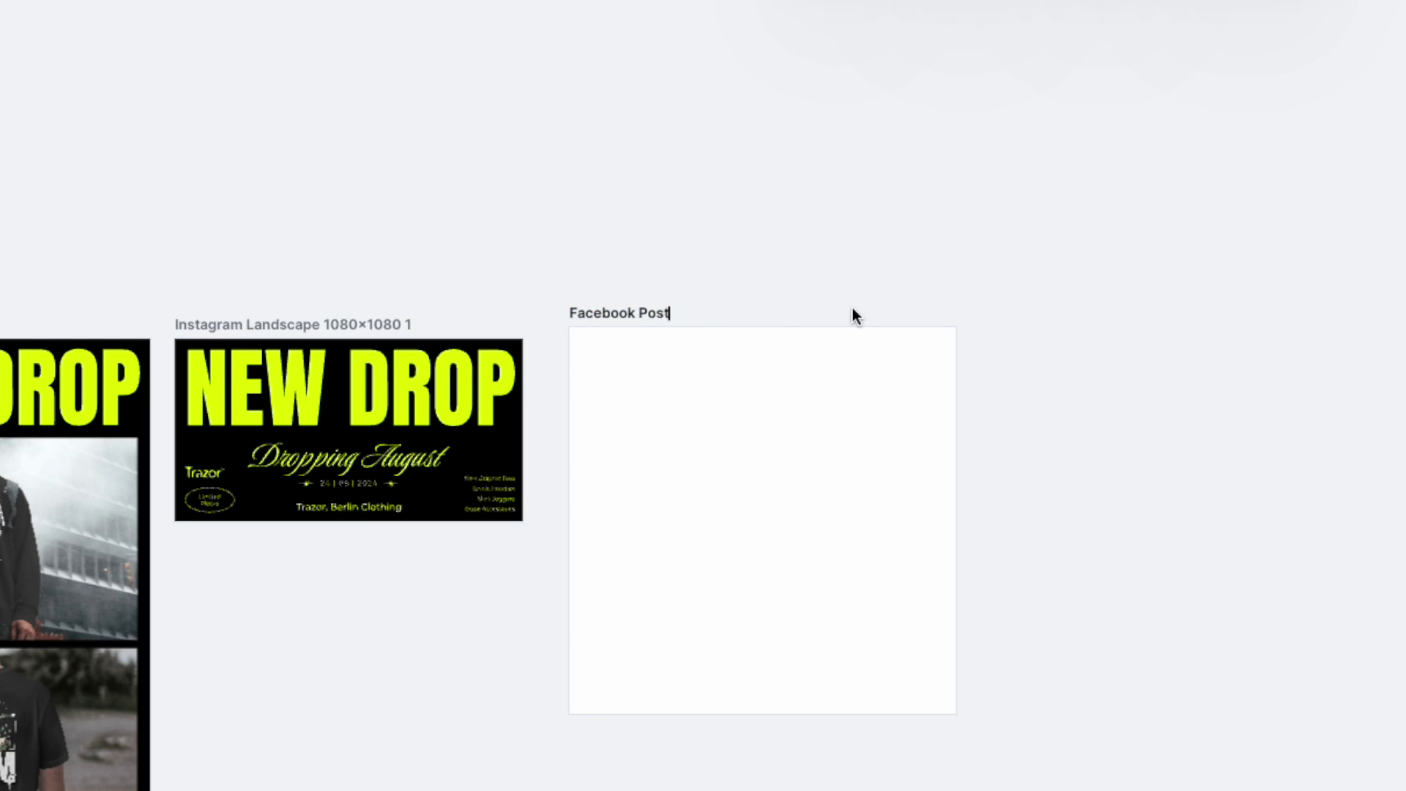
pyautogui.write('1200×1200')
pyautogui.press('Return')
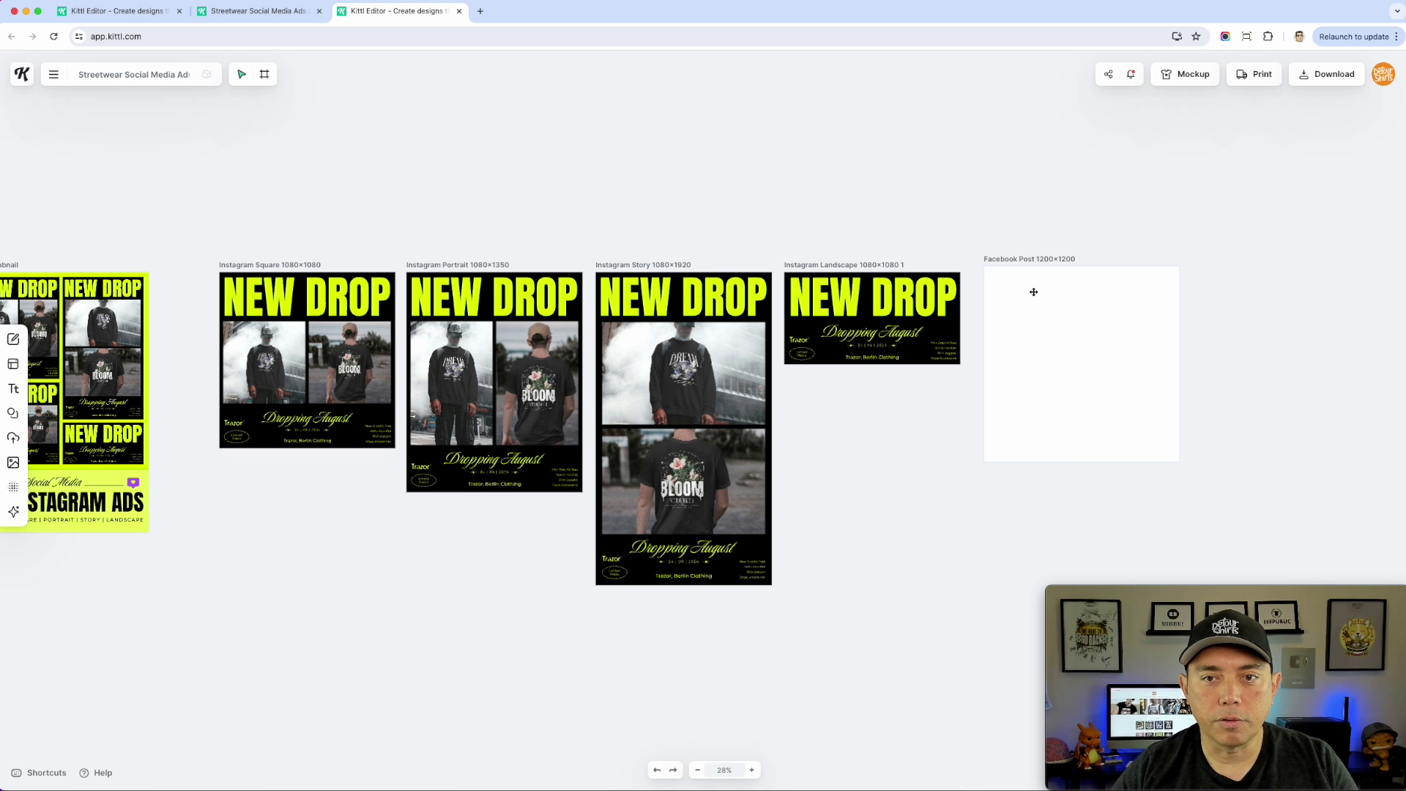
# - Move the Facebook Post artboard slightly closer to the Instagram Landscape artboard and deselect it
pyautogui.moveTo(1034, 292); pyautogui.dragTo(1027, 293)
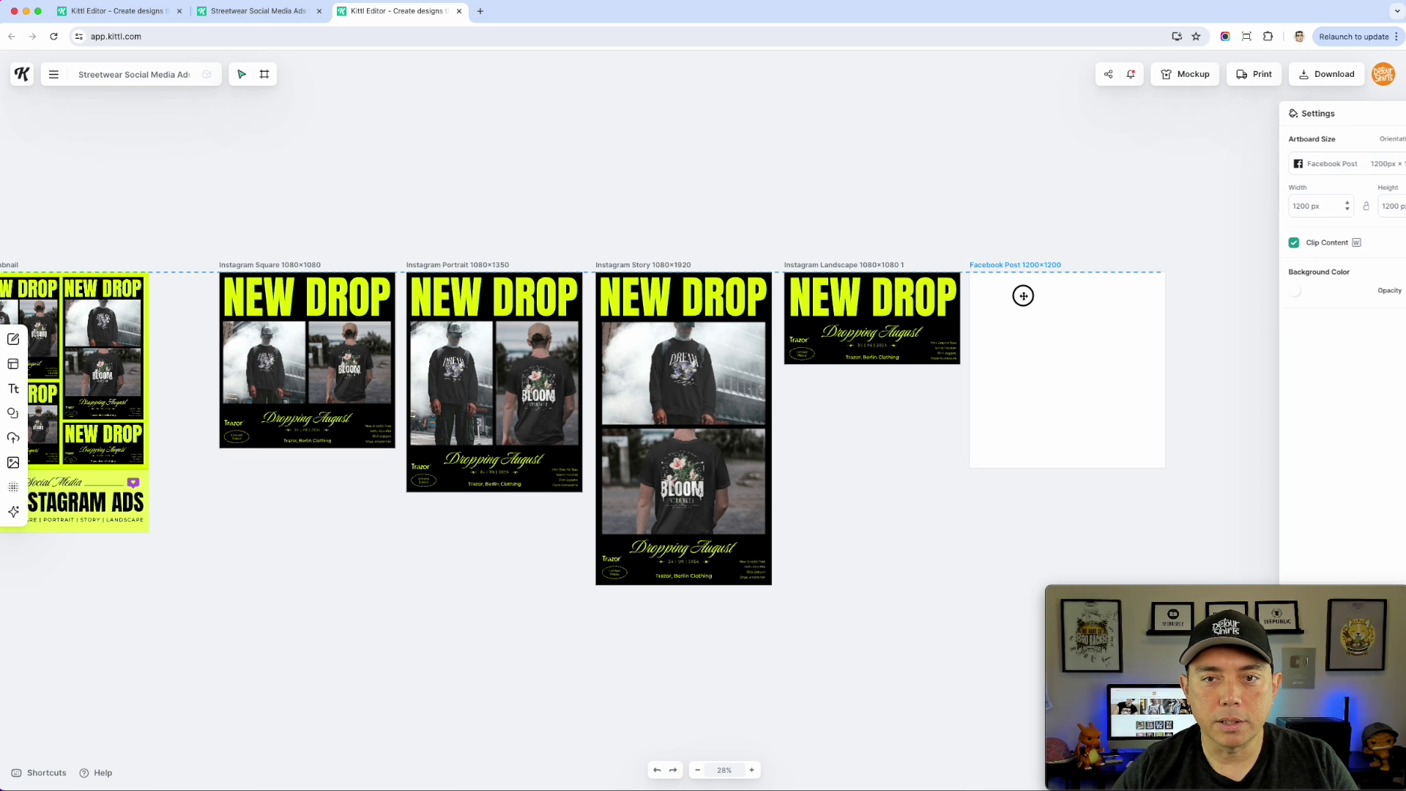
pyautogui.click(800, 175)
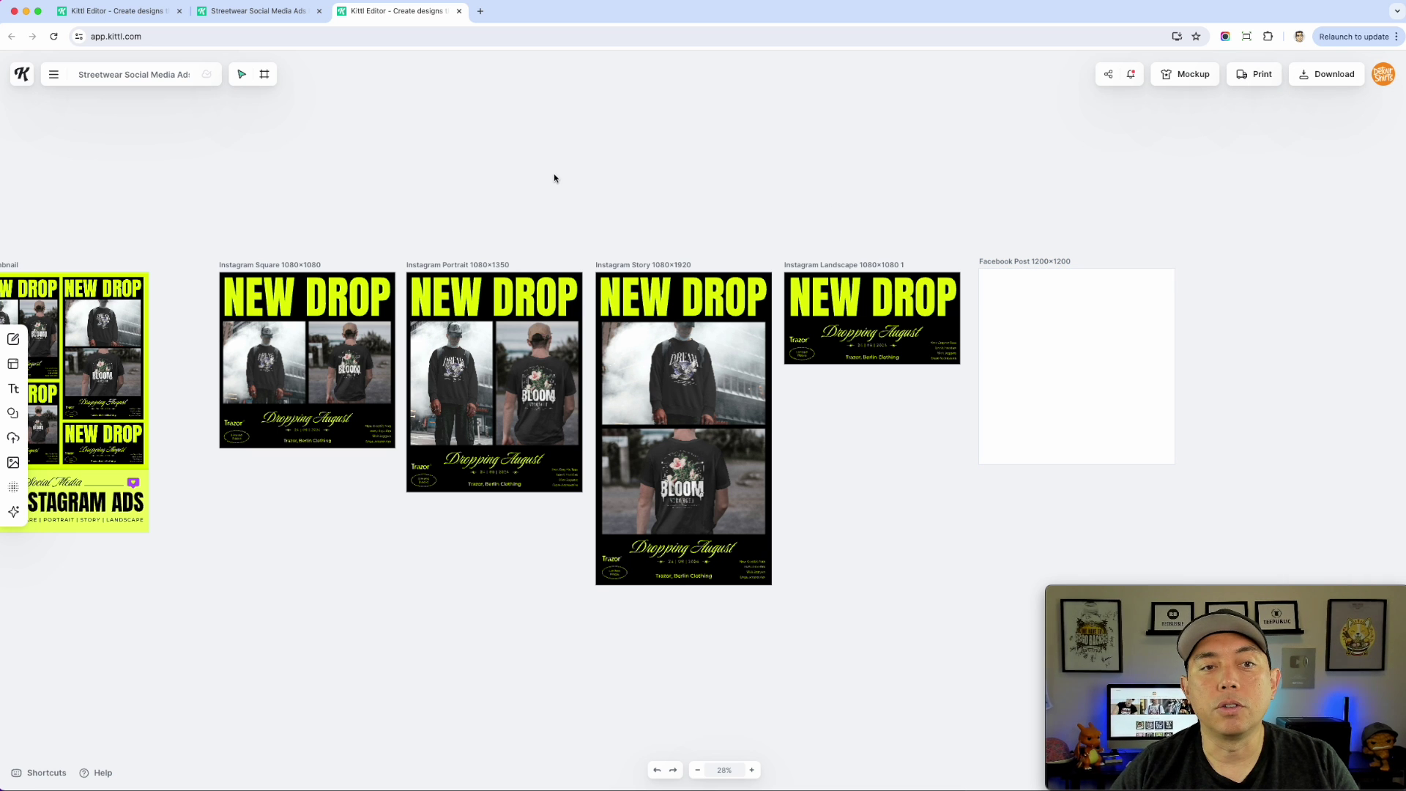
pyautogui.moveTo(391, 217); pyautogui.dragTo(653, 261)
pyautogui.scroll(5, 634, 413)
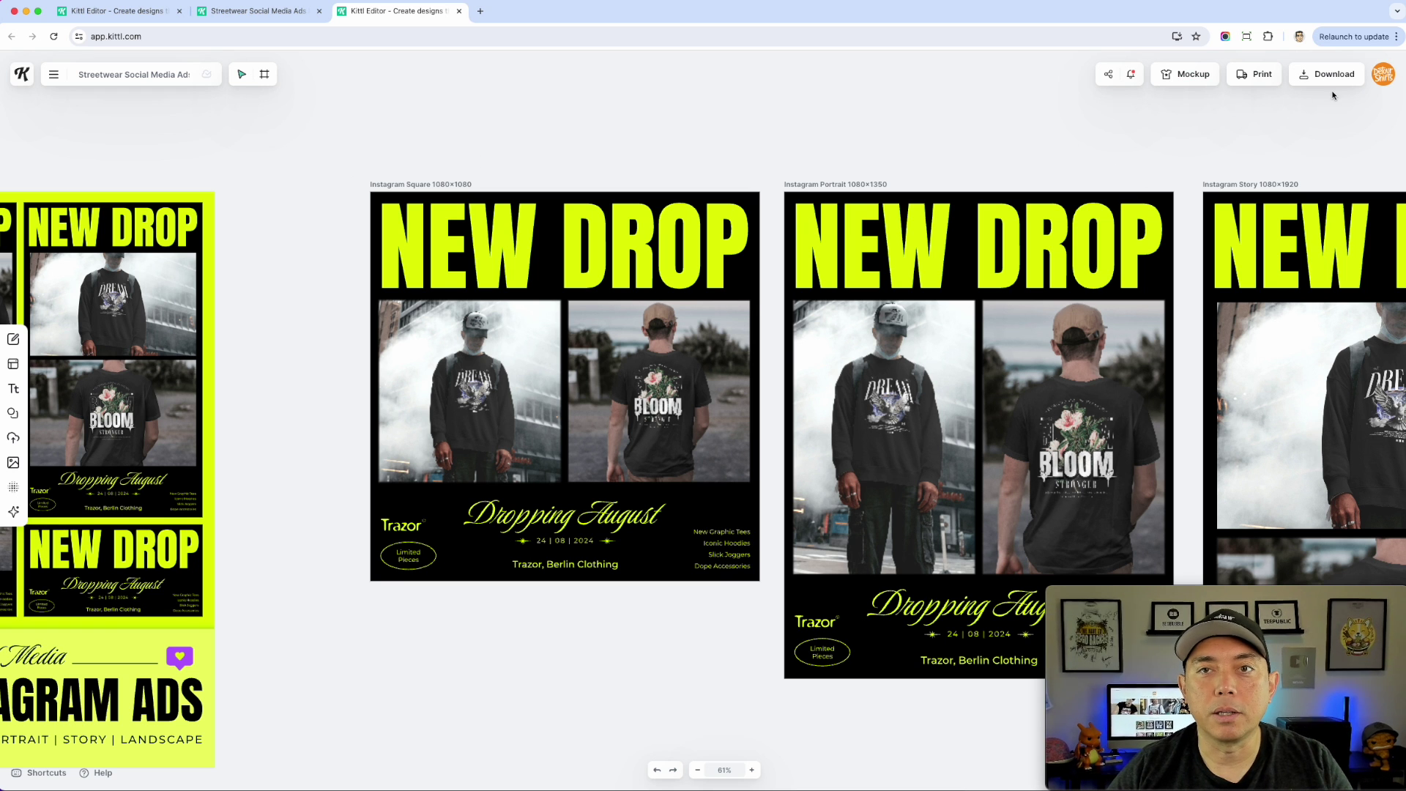
# - Open the Family Reunion project from the account's own saved projects
pyautogui.click(1383, 76)
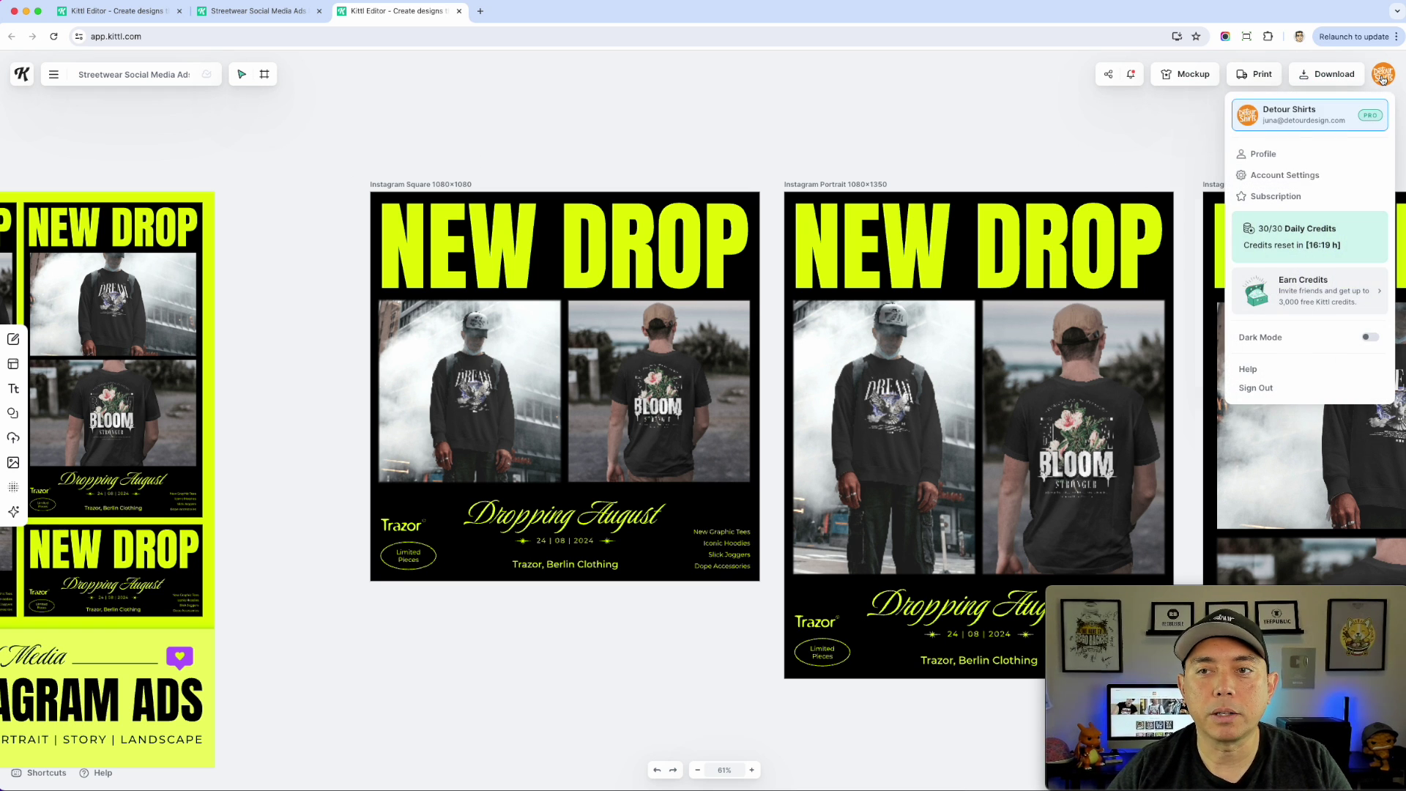
pyautogui.click(1258, 154)
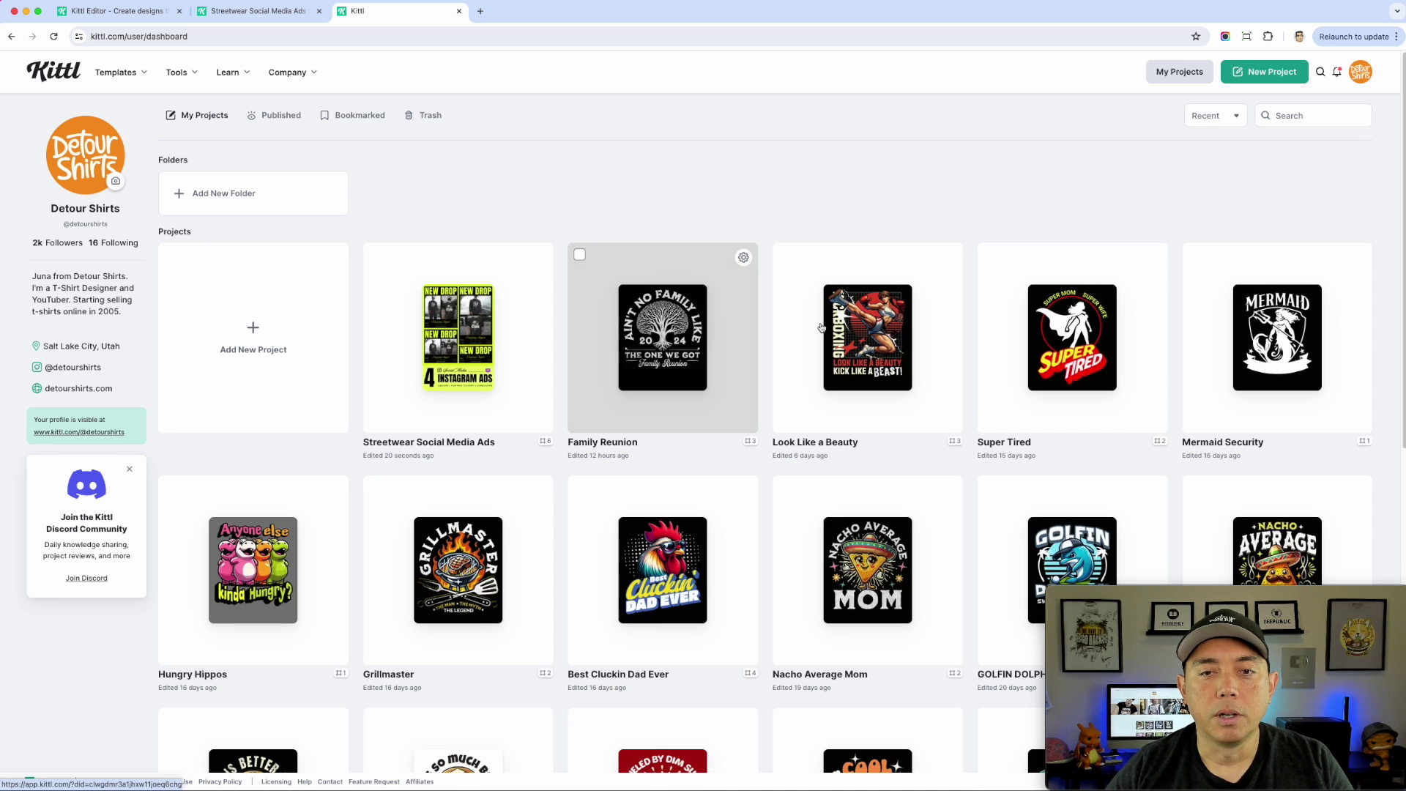
pyautogui.click(725, 309)
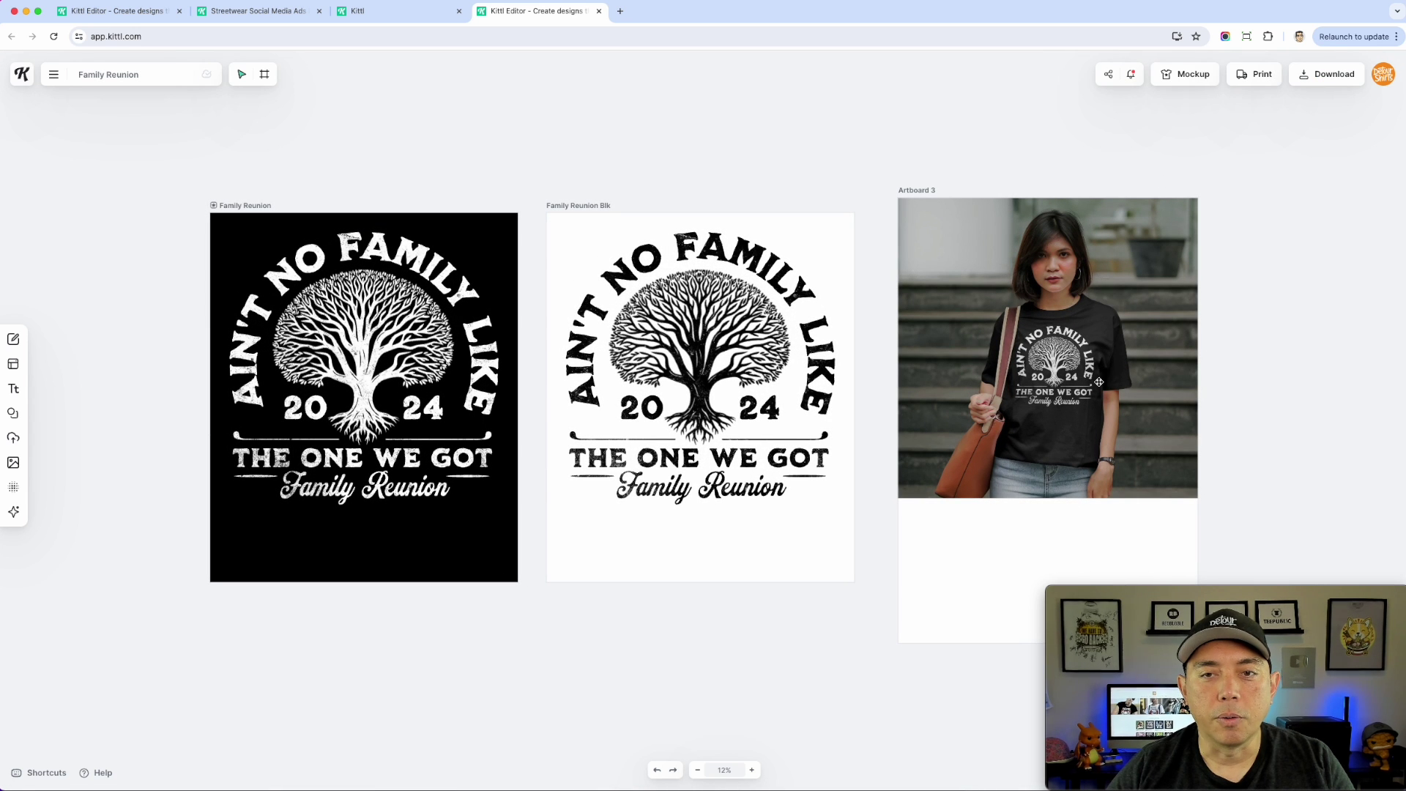
# - Delete the artboard that holds the earlier T-shirt mockup, keeping the two Family Reunion design artboards
pyautogui.click(926, 192)
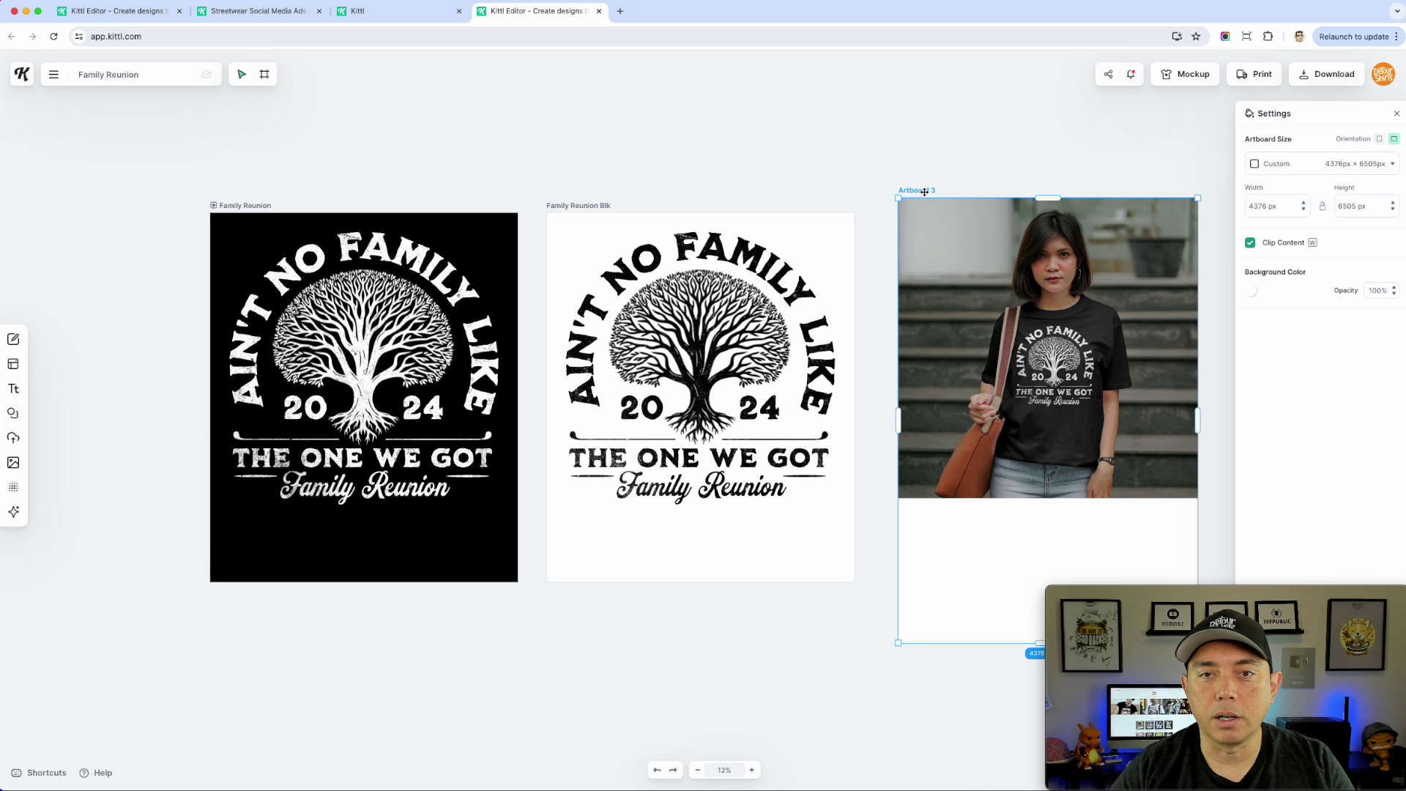
pyautogui.press('Delete')
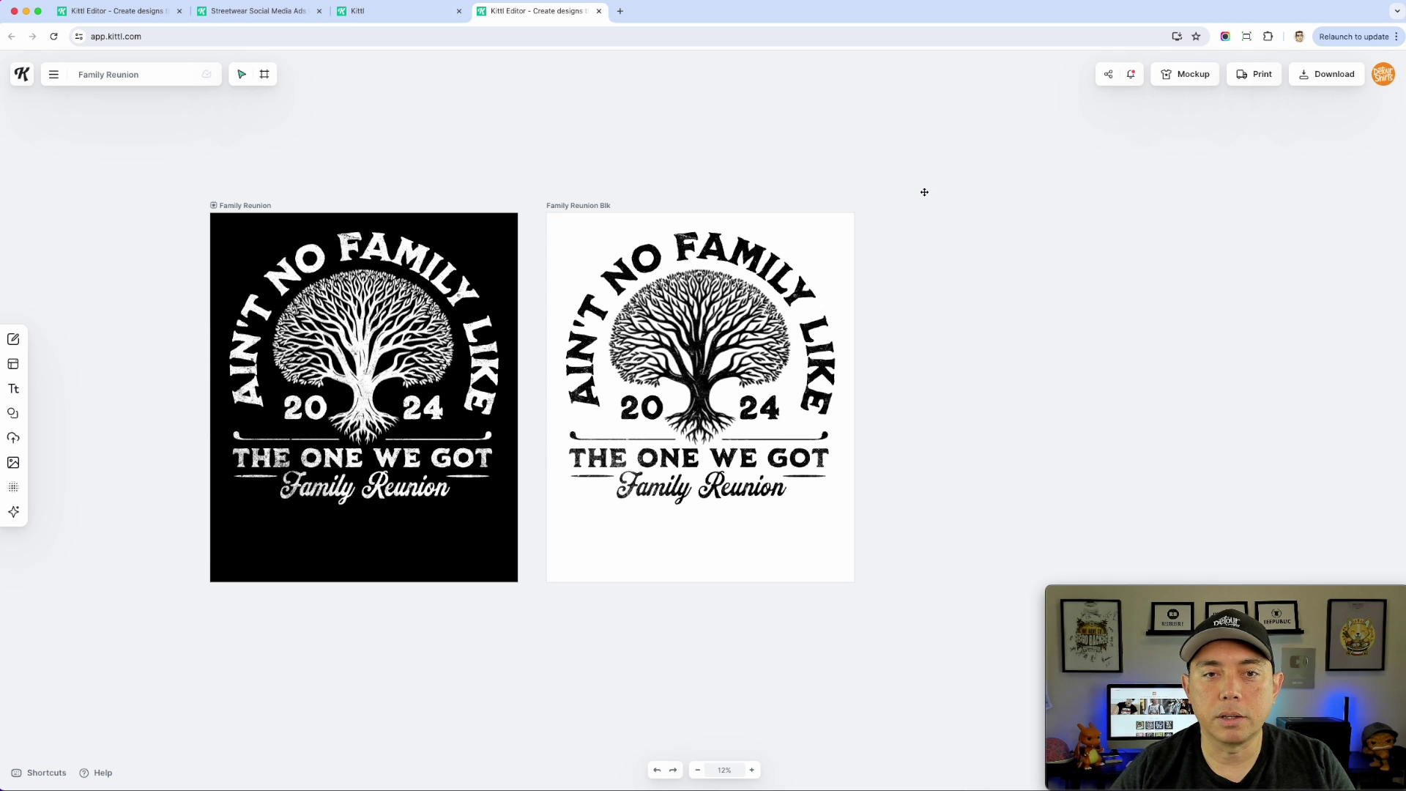
pyautogui.click(579, 206)
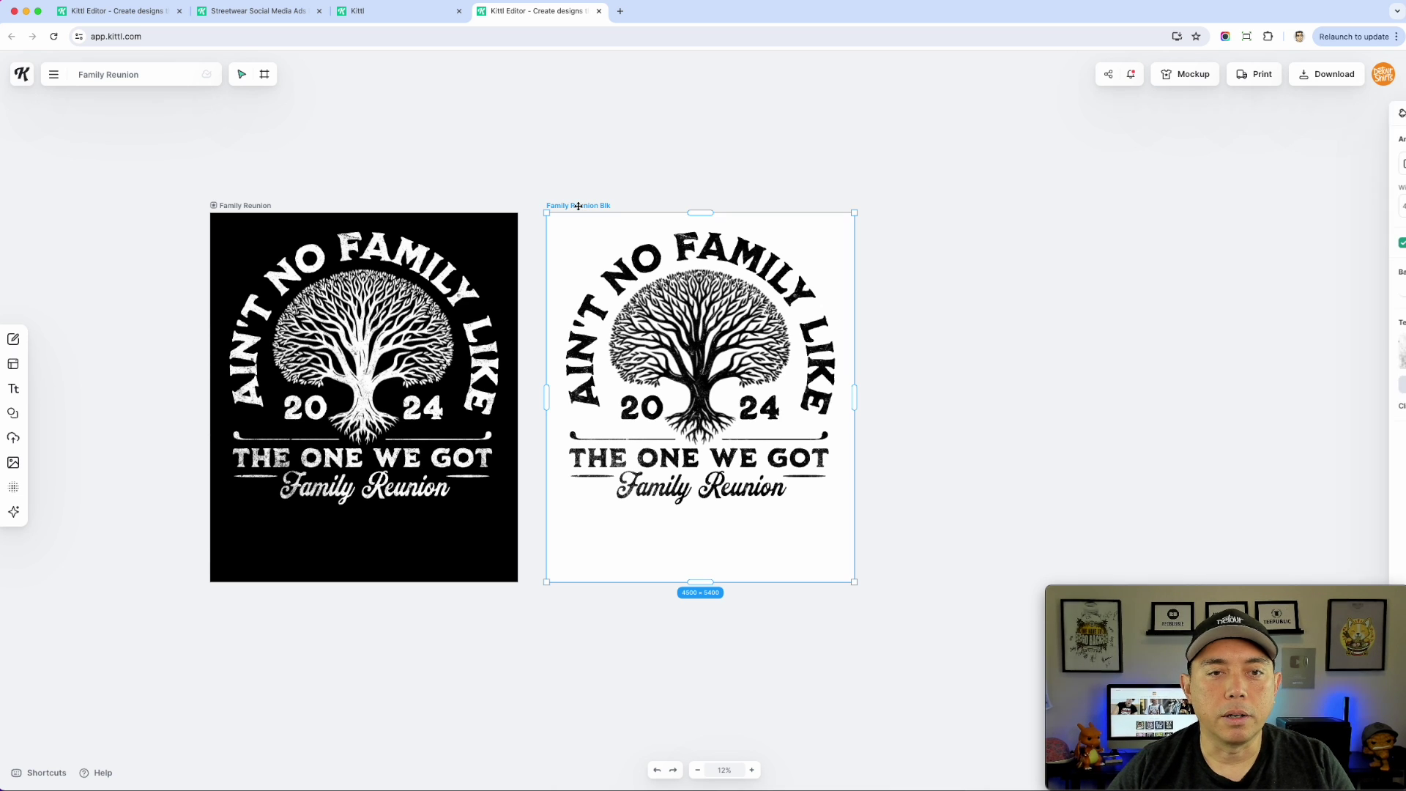
# - Open the black Family Reunion artboard as a mockup and choose the T-shirt photo of the woman with the brown bag on the steps
pyautogui.click(240, 204)
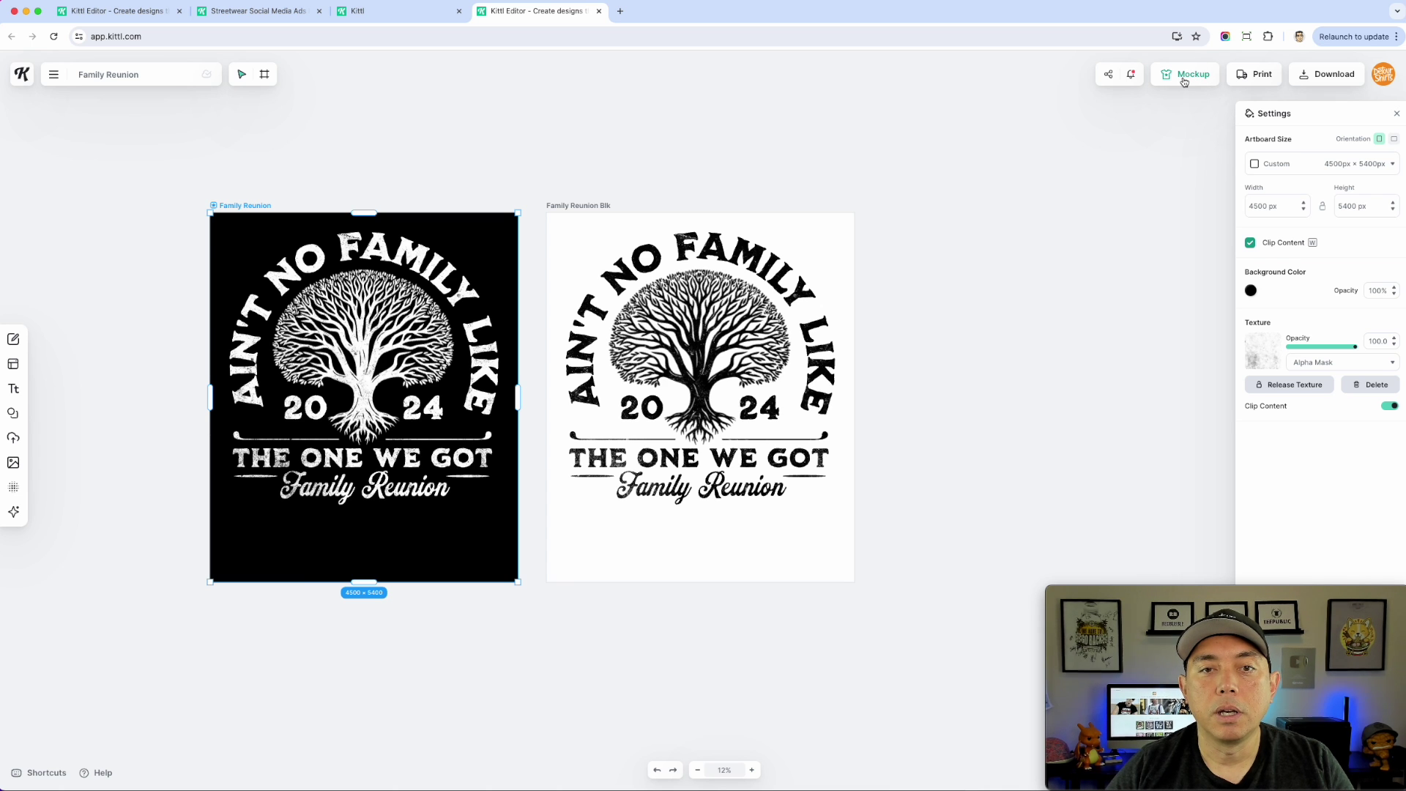
pyautogui.click(1184, 76)
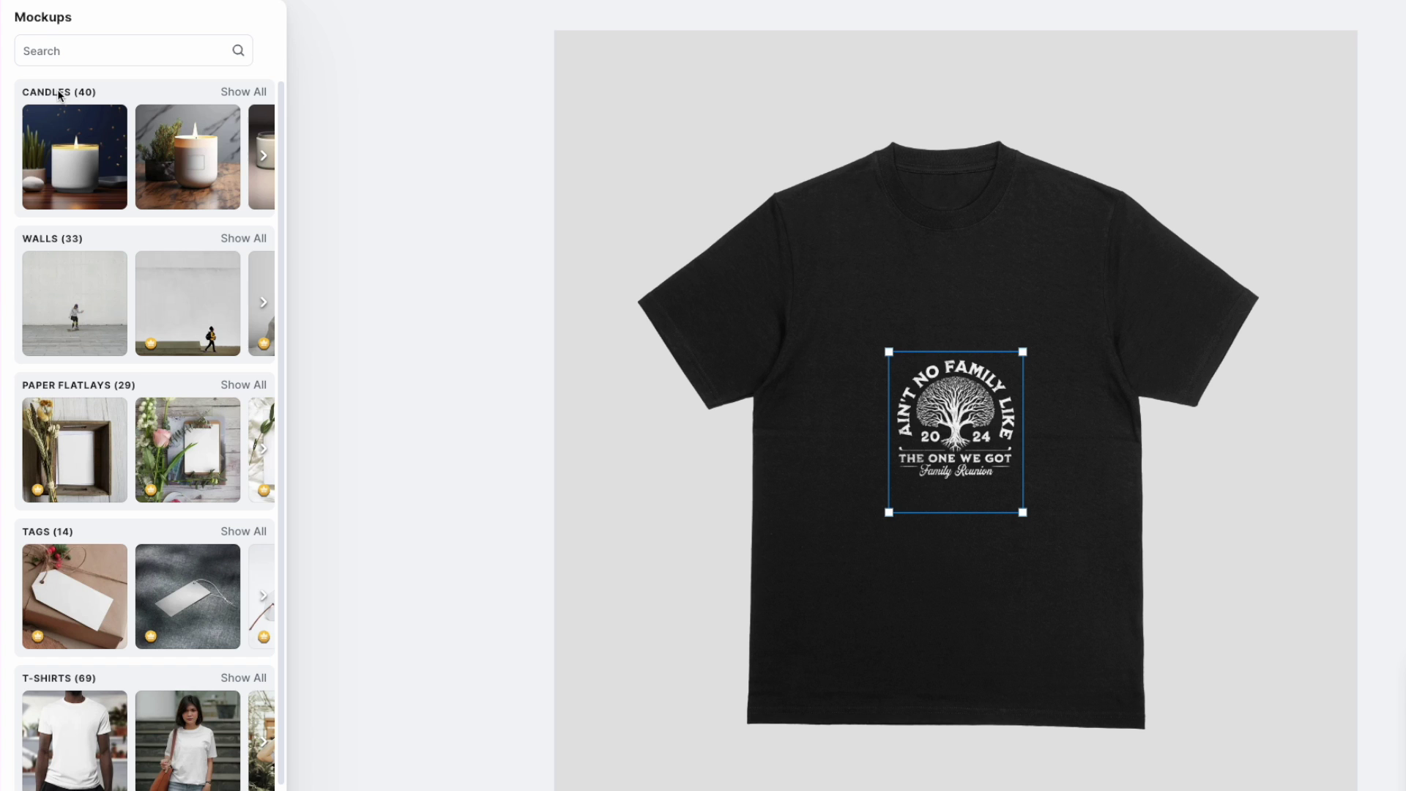
pyautogui.scroll(-1, 115, 367)
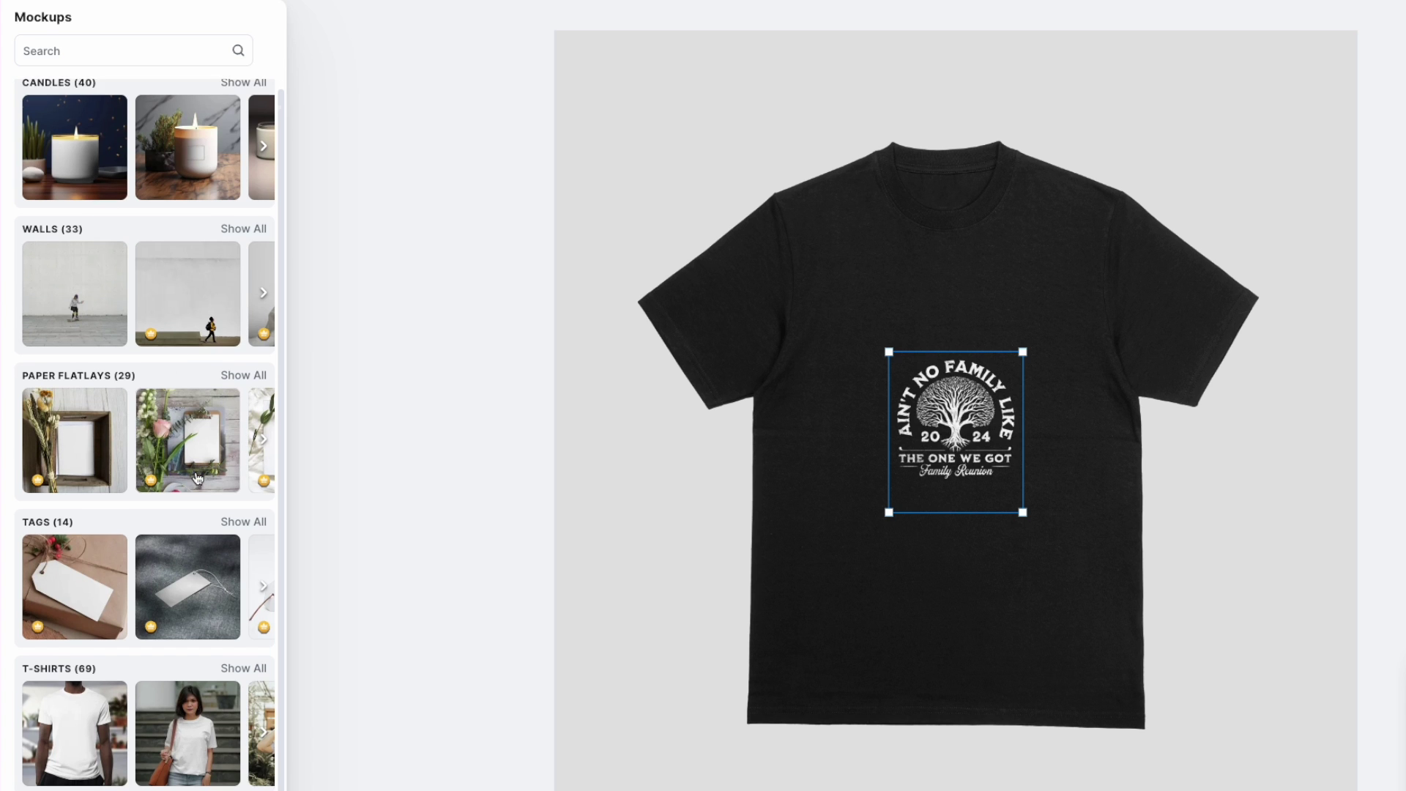
pyautogui.scroll(-4, 115, 474)
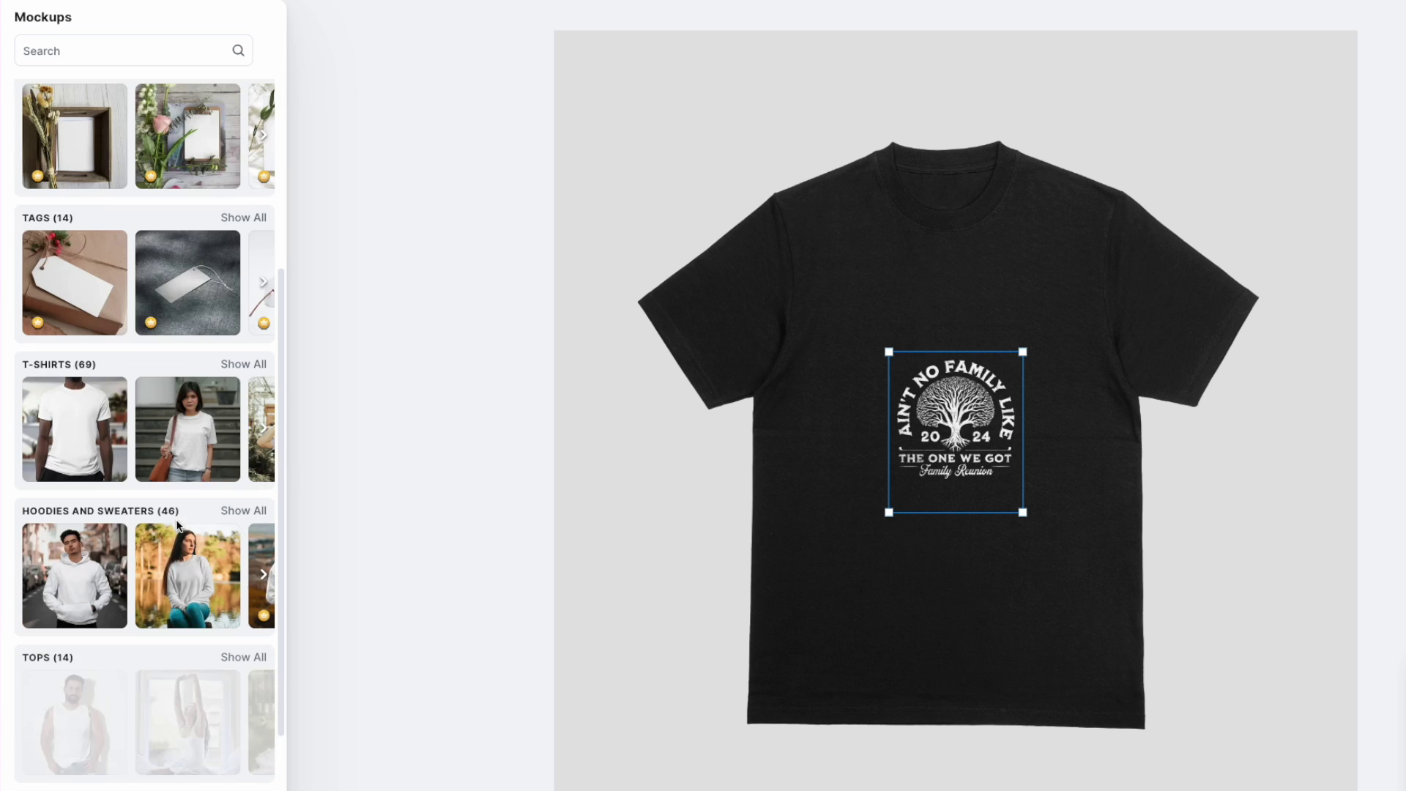
pyautogui.click(244, 365)
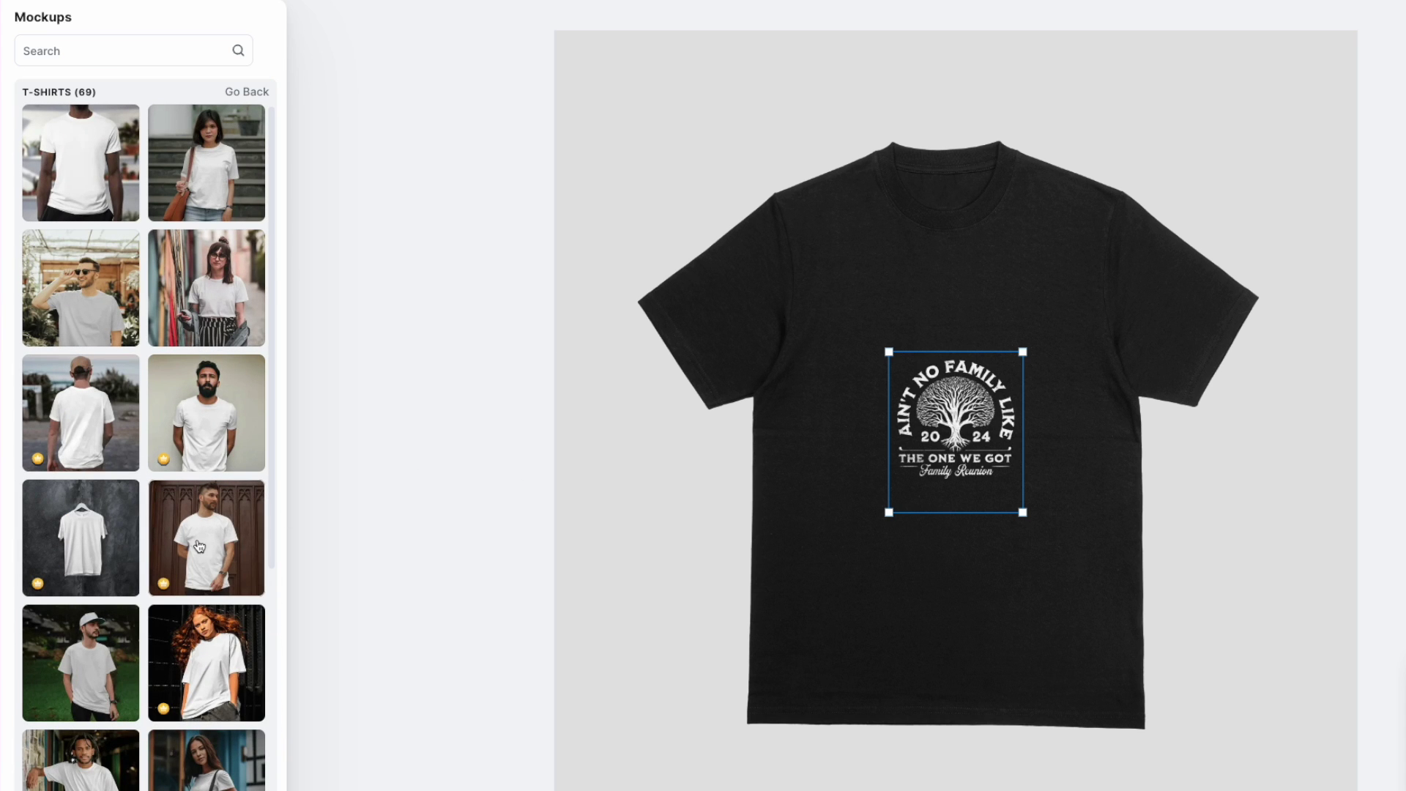
pyautogui.click(230, 171)
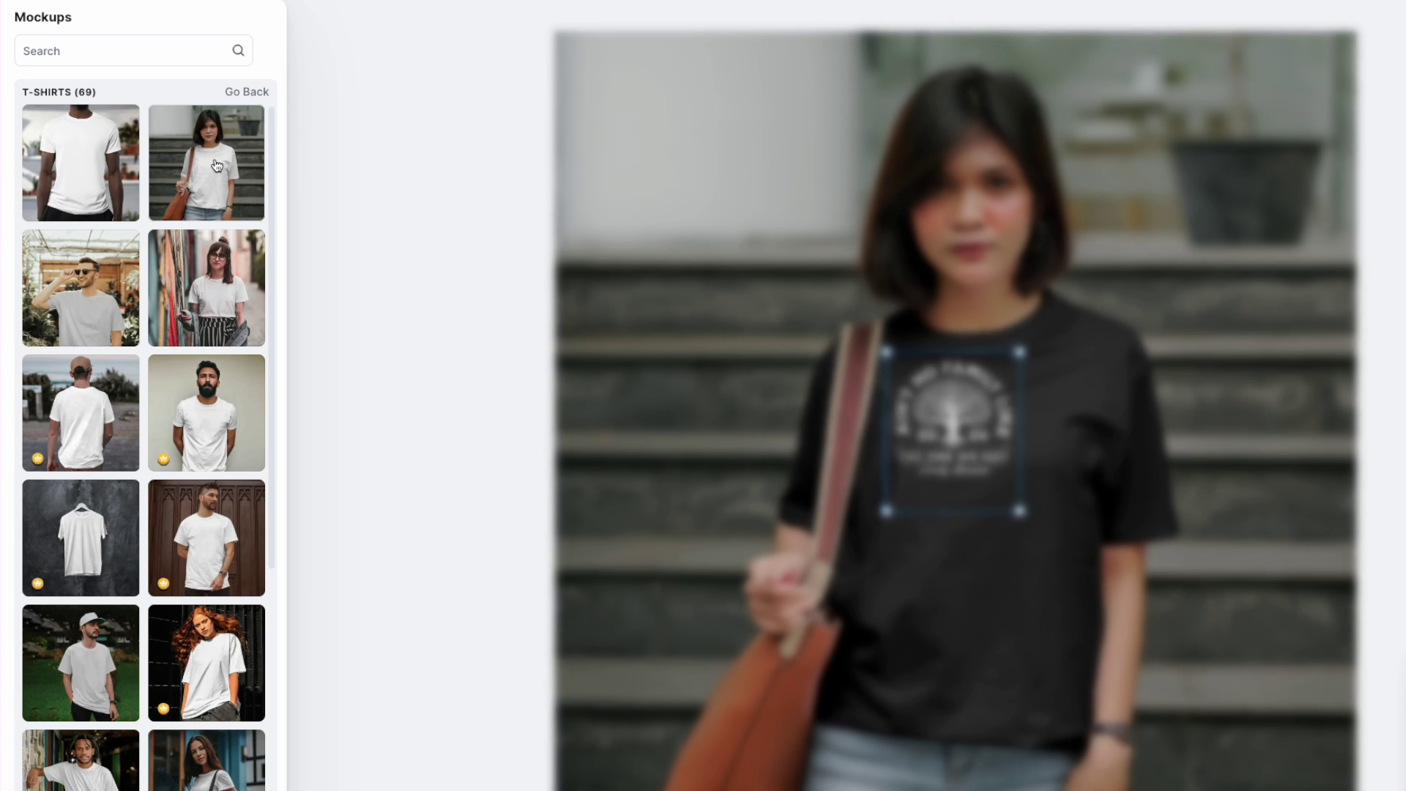
# - Enlarge and centre the design on the woman's black T-shirt, download the mockup, and return to the editor
pyautogui.moveTo(1020, 509); pyautogui.dragTo(1011, 446)
pyautogui.moveTo(1067, 630); pyautogui.dragTo(1098, 656)
pyautogui.moveTo(1009, 472)
pyautogui.mouseDown()
pyautogui.moveTo(1046, 457)
pyautogui.moveTo(990, 479)
pyautogui.moveTo(1011, 471)
pyautogui.moveTo(998, 468)
pyautogui.mouseUp()
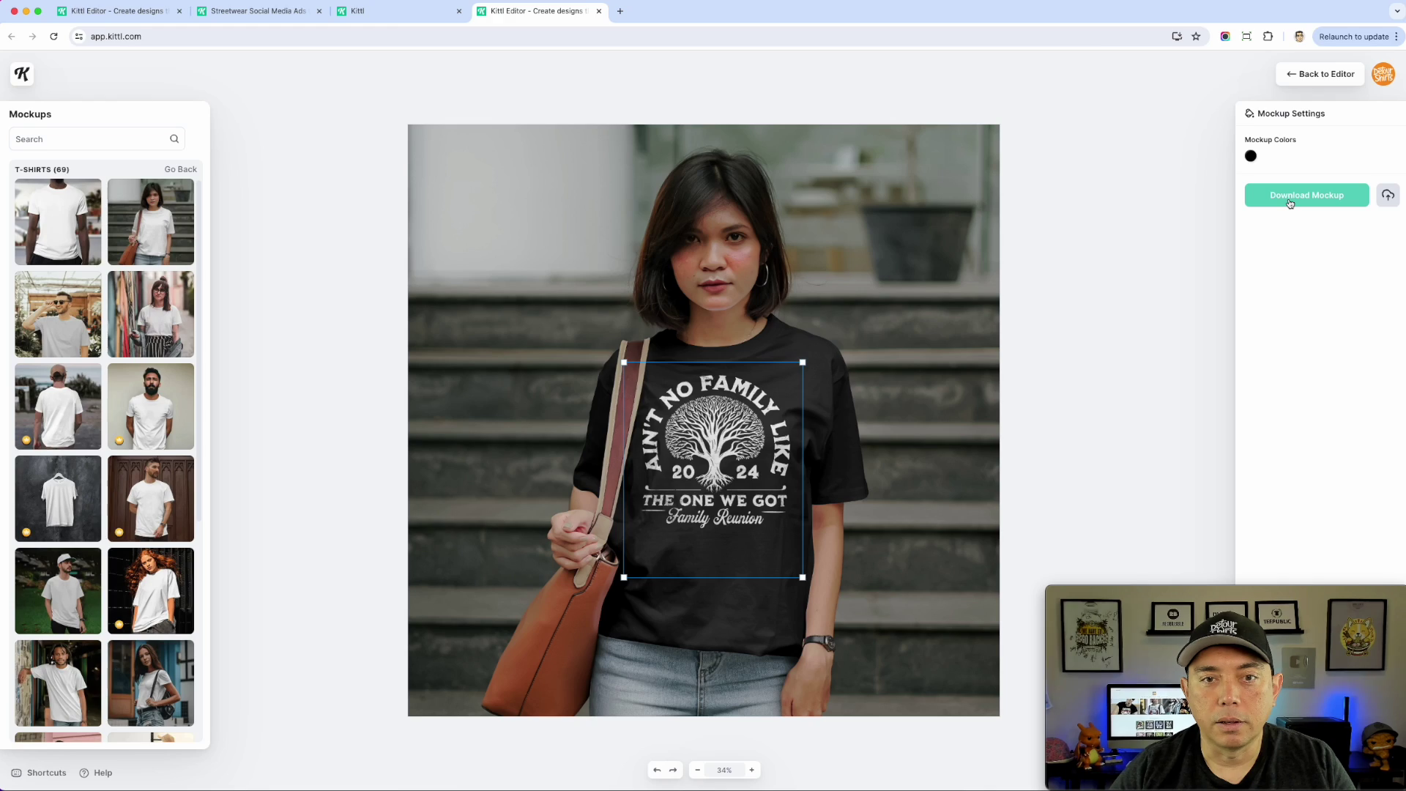
pyautogui.click(1057, 273)
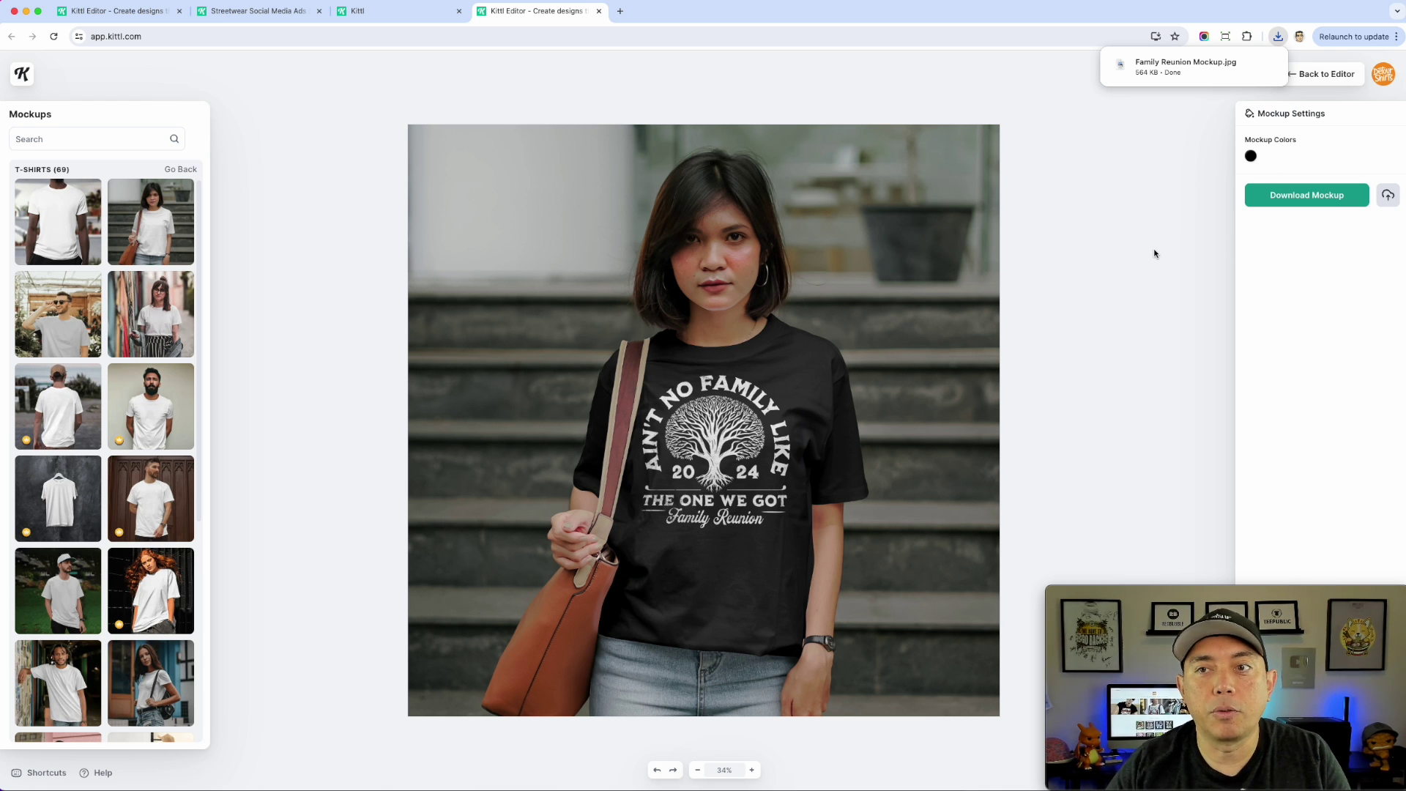
pyautogui.click(1323, 74)
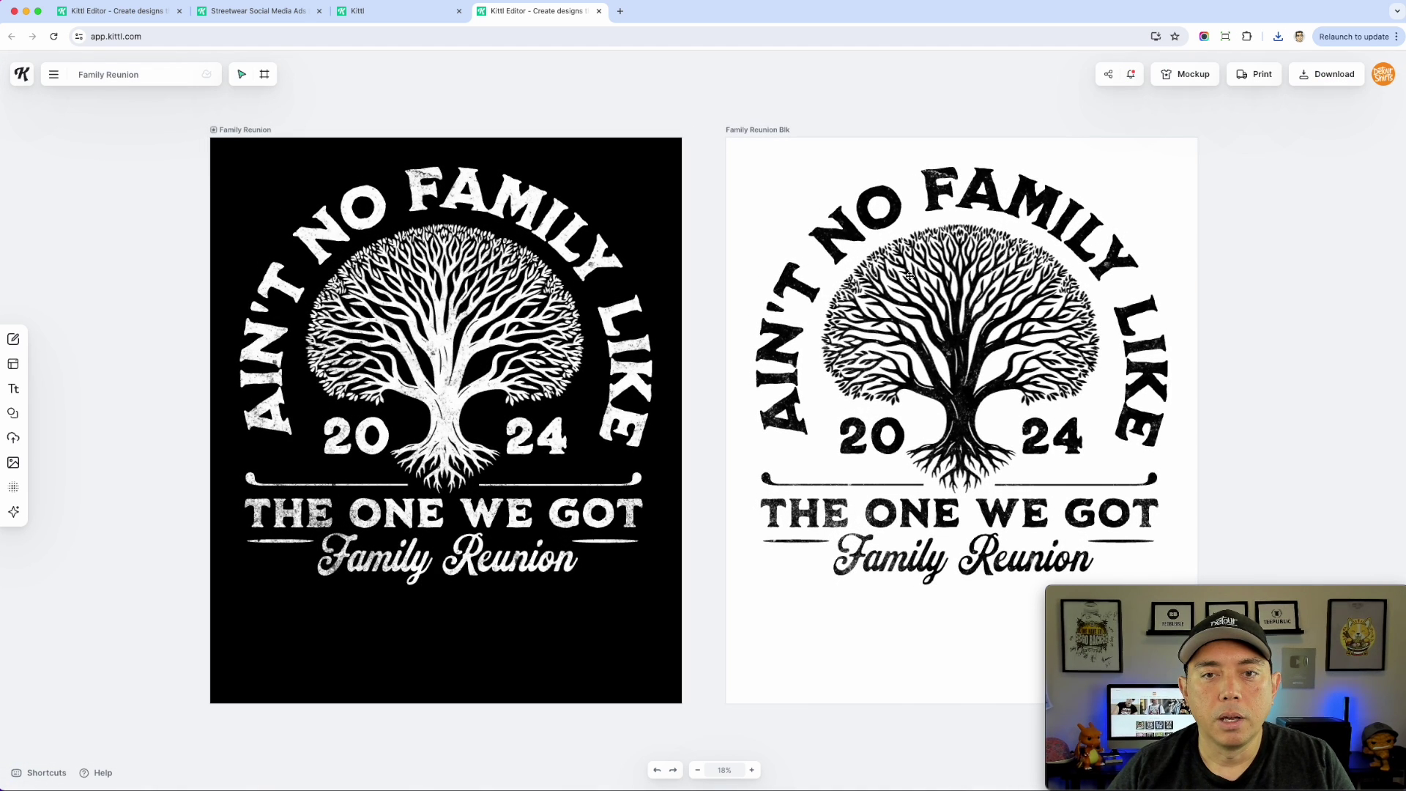
# - Open the Family Reunion Blk artboard as a mockup and choose the T-shirt photo of the bearded man by the wooden door
pyautogui.click(767, 131)
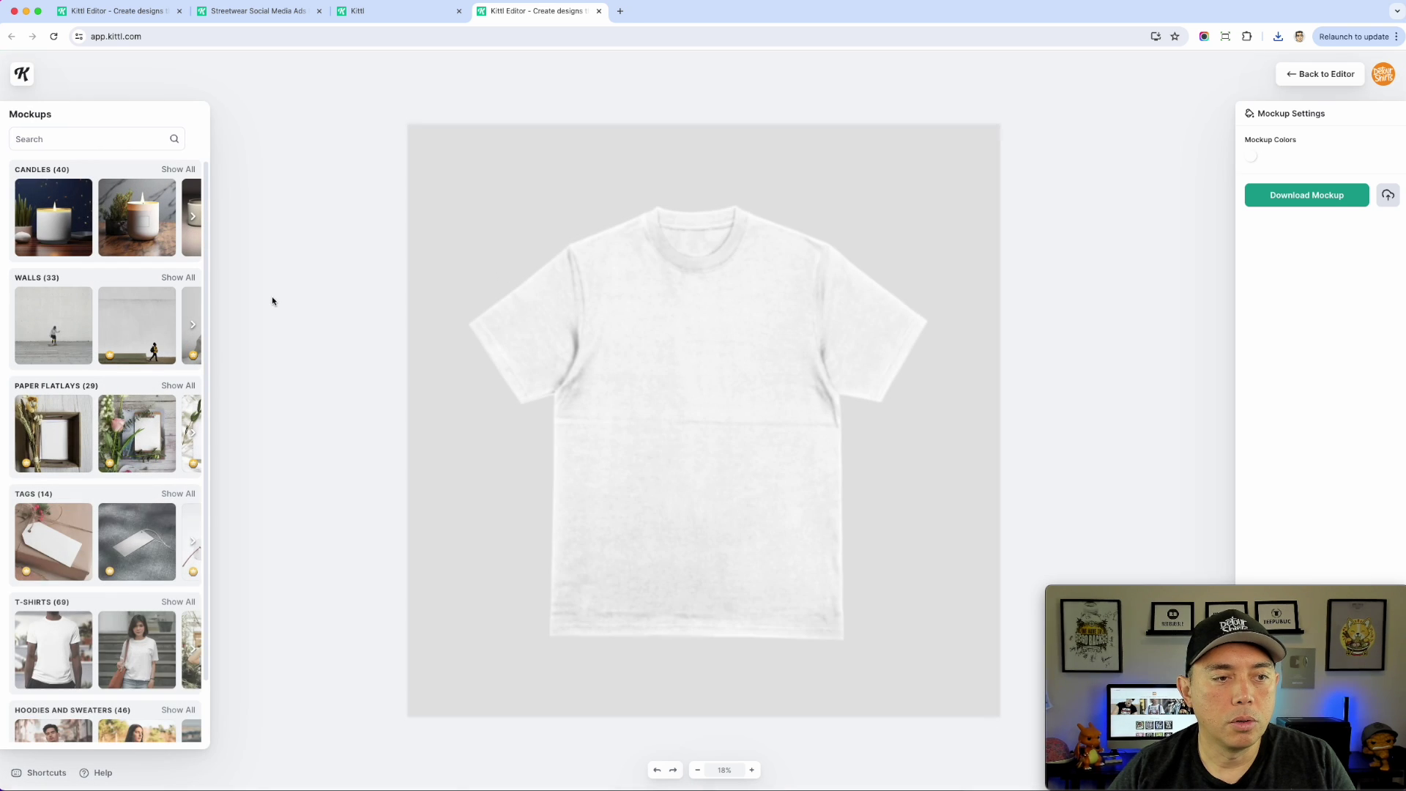
pyautogui.scroll(-1, 161, 579)
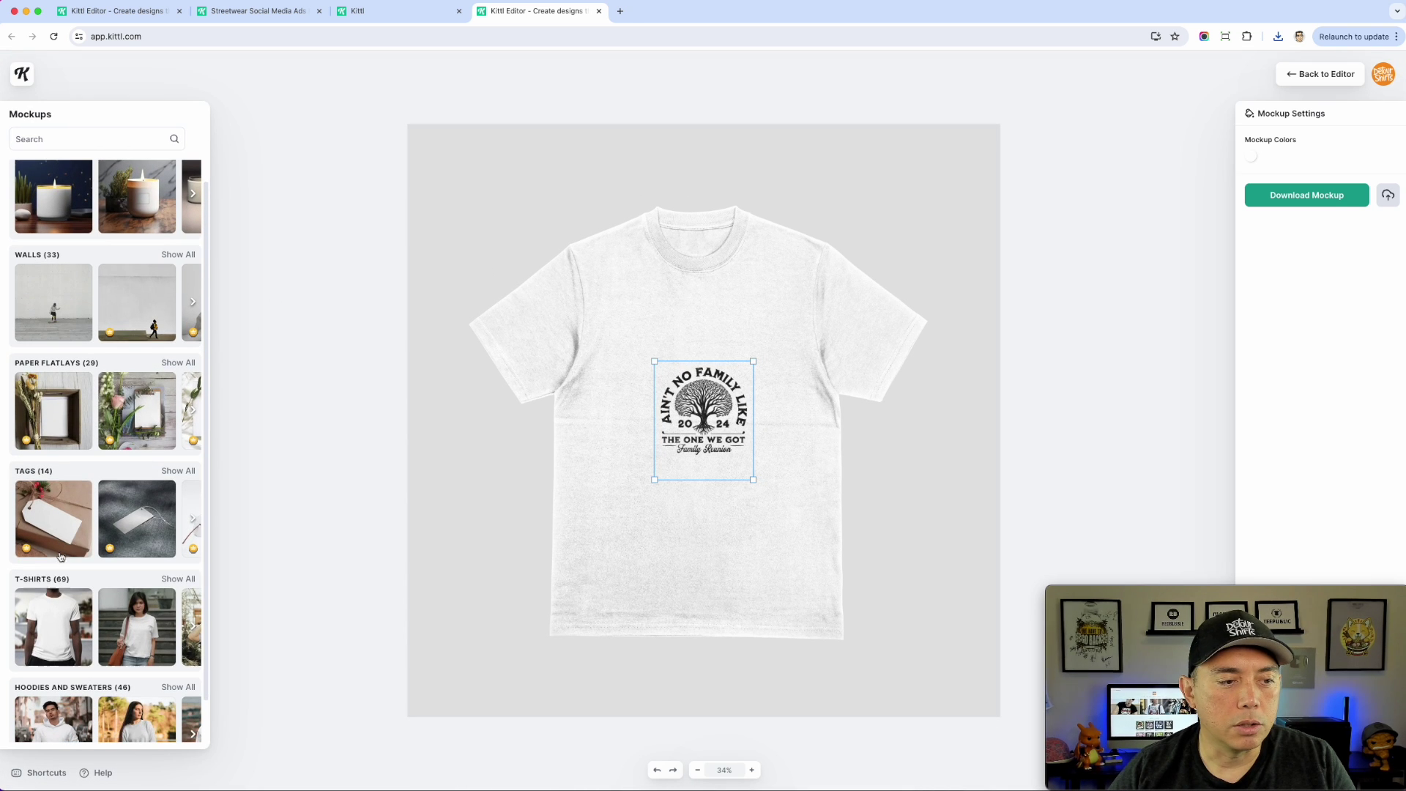
pyautogui.click(185, 579)
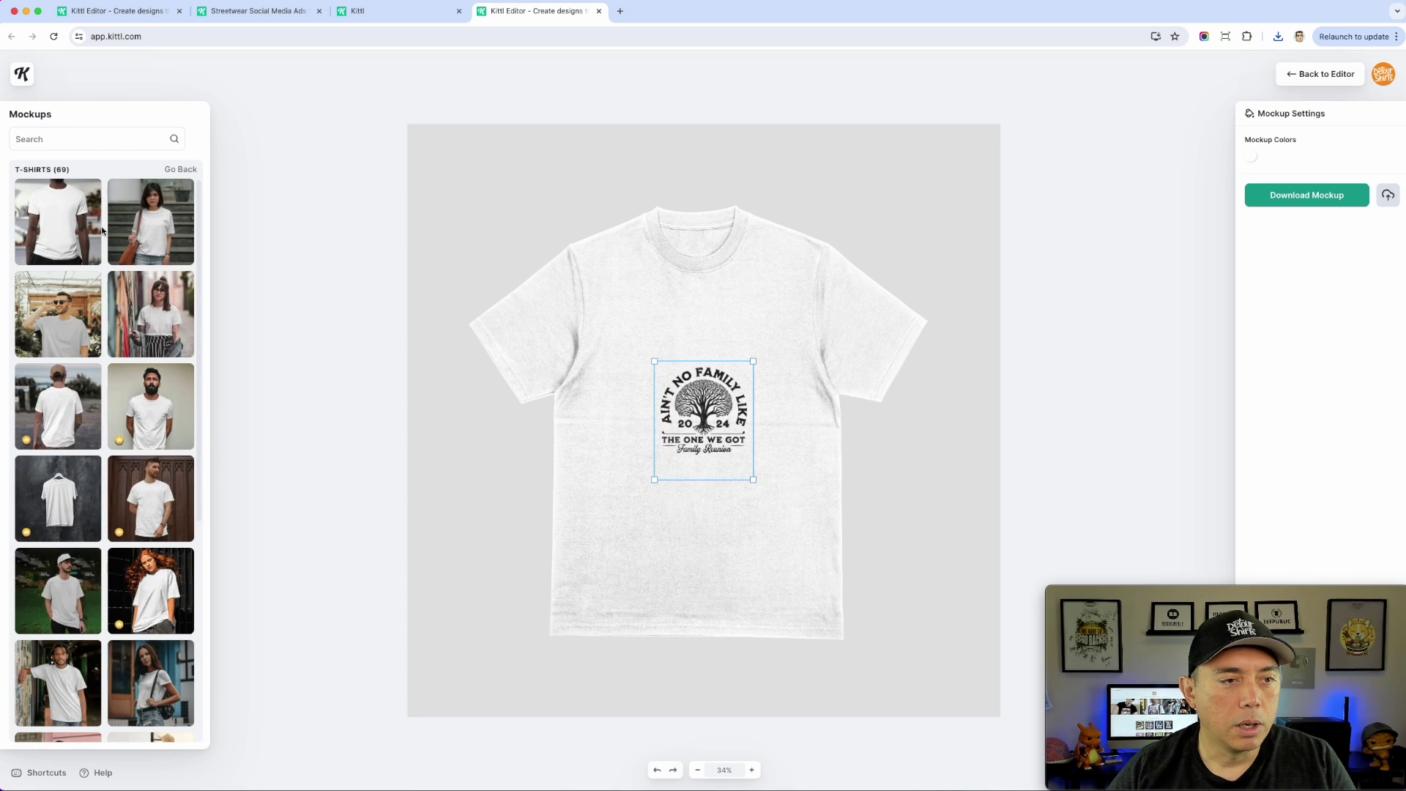
pyautogui.click(152, 499)
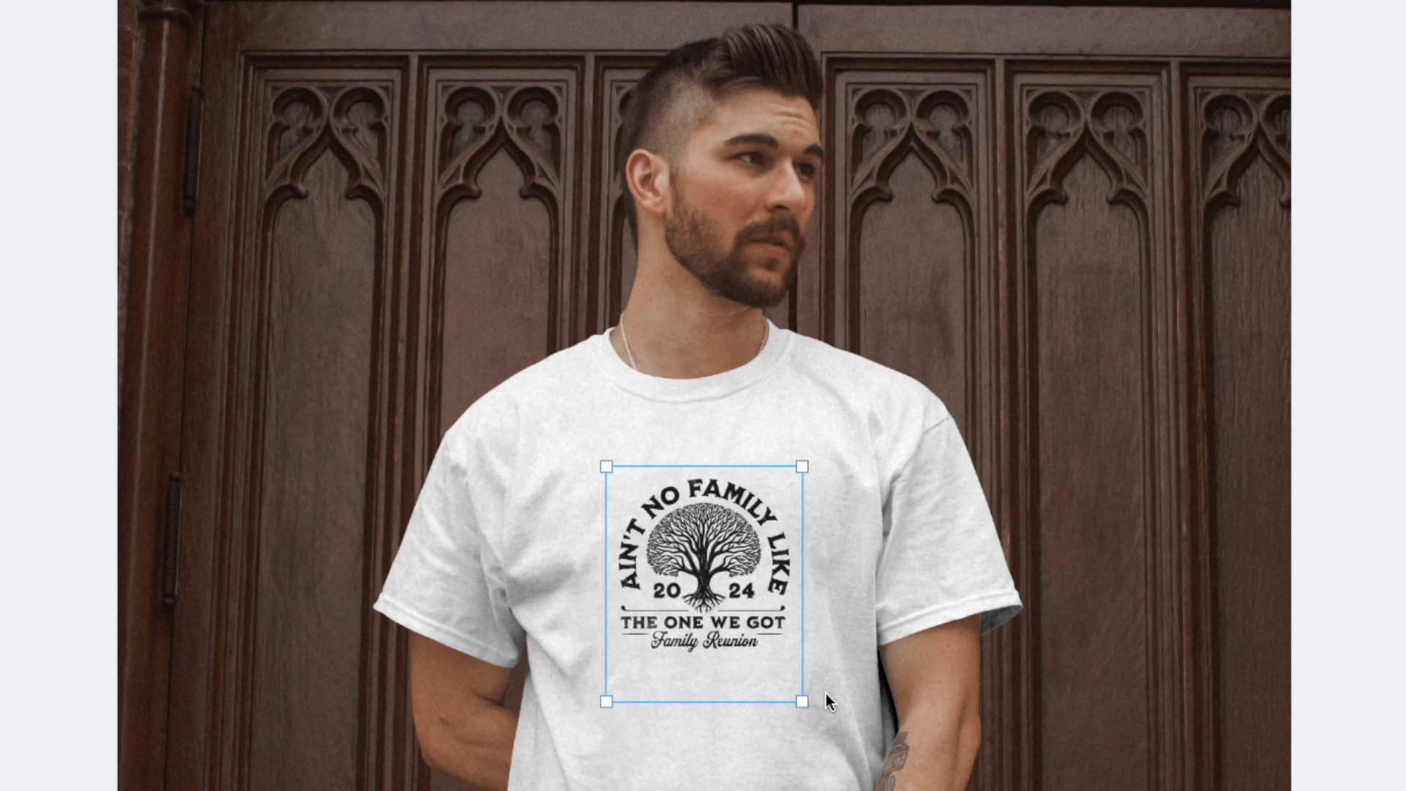
# - Enlarge and centre the design on the man's white T-shirt and download the mockup
pyautogui.moveTo(803, 703); pyautogui.dragTo(974, 790)
pyautogui.moveTo(871, 645); pyautogui.dragTo(711, 633)
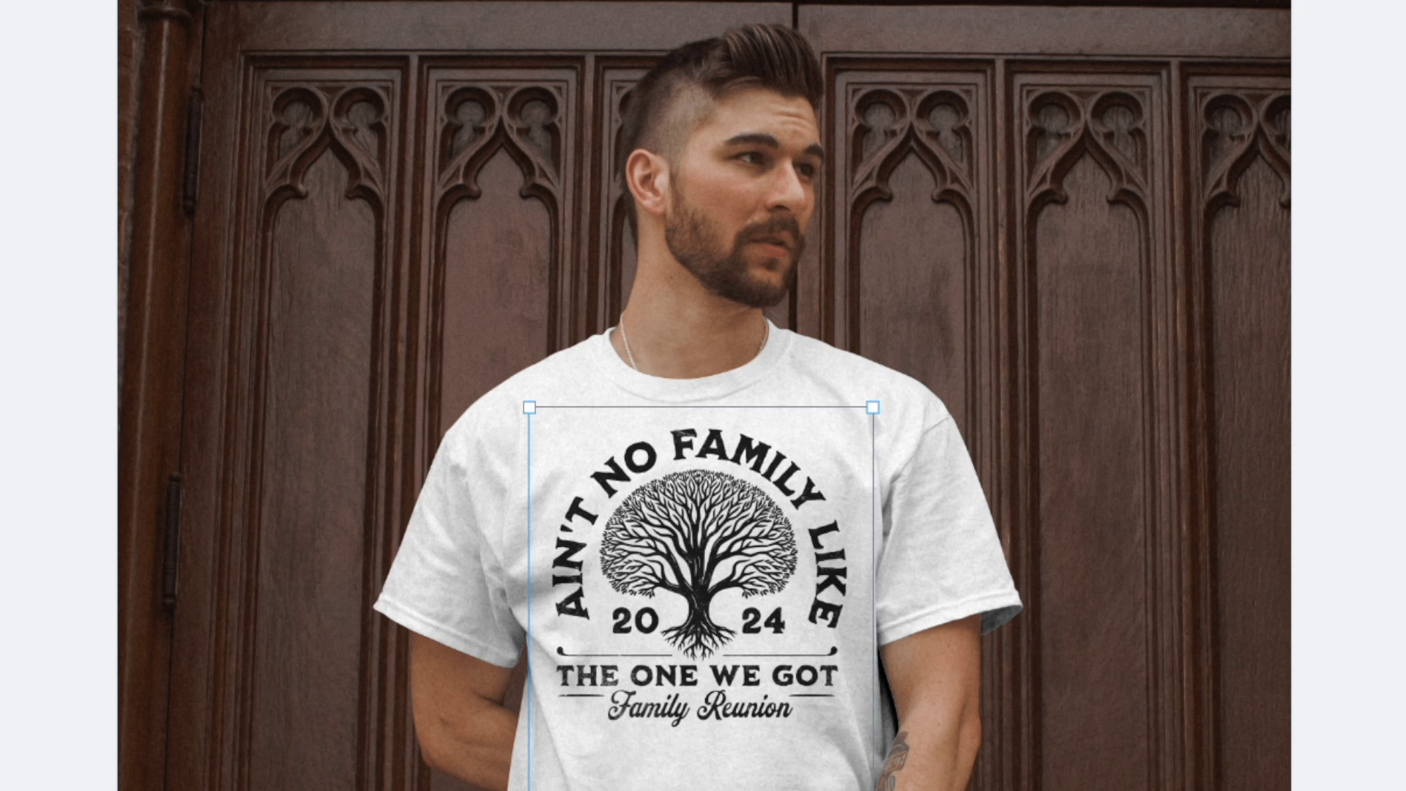
pyautogui.click(738, 608)
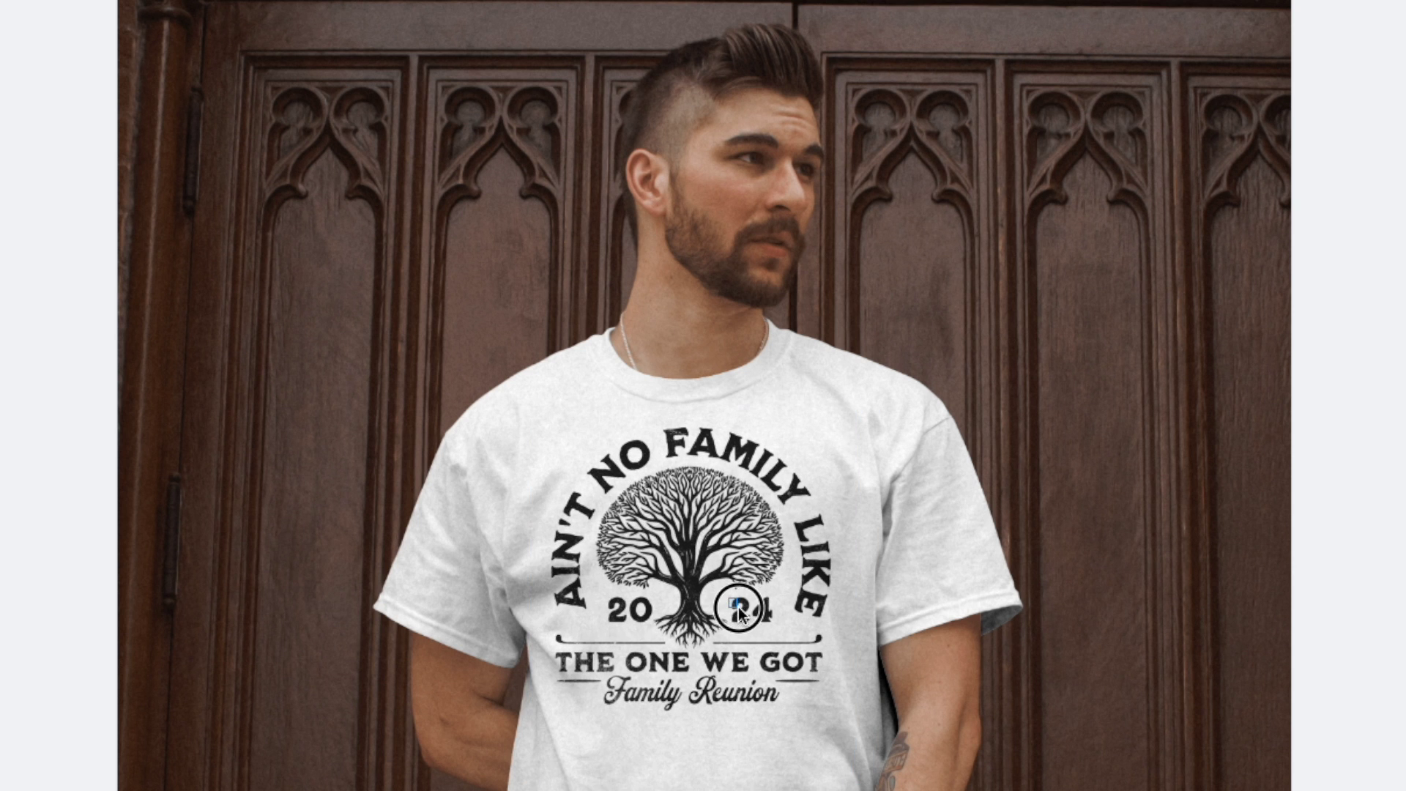
pyautogui.moveTo(660, 540); pyautogui.dragTo(664, 544)
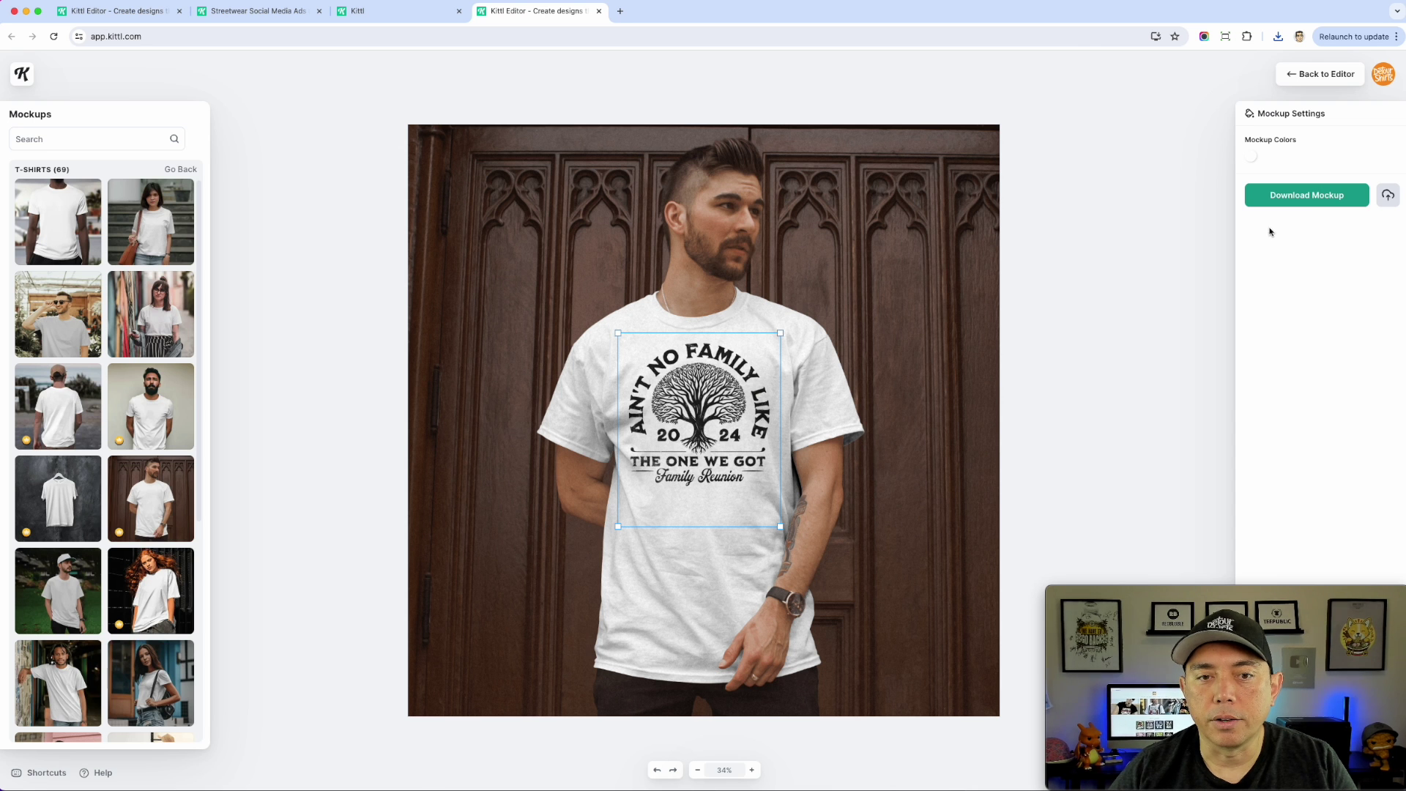
pyautogui.click(1314, 203)
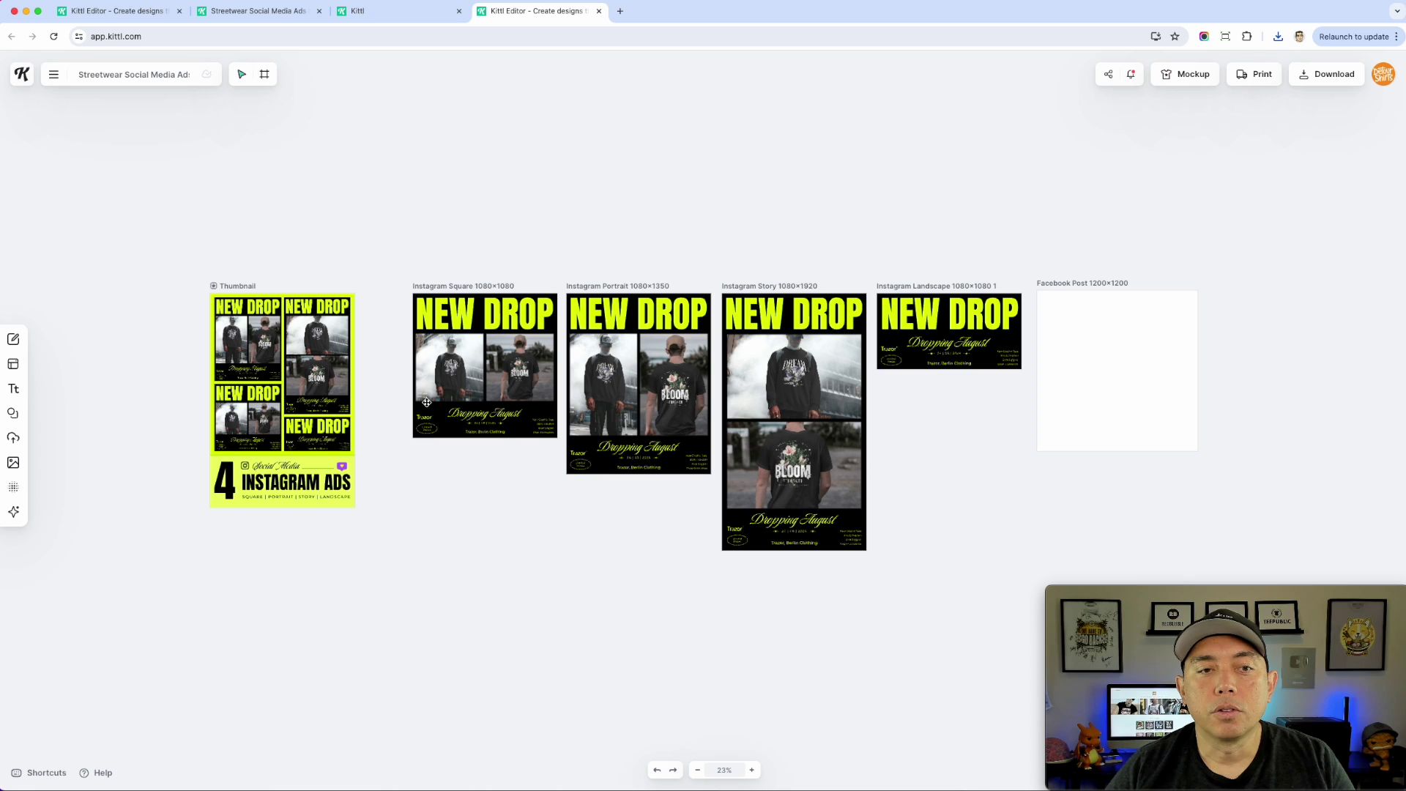
# - In the streetwear ads project, add the man's mockup to the Instagram Square artboard and scale it to cover the left photo
pyautogui.scroll(10, 459, 393)
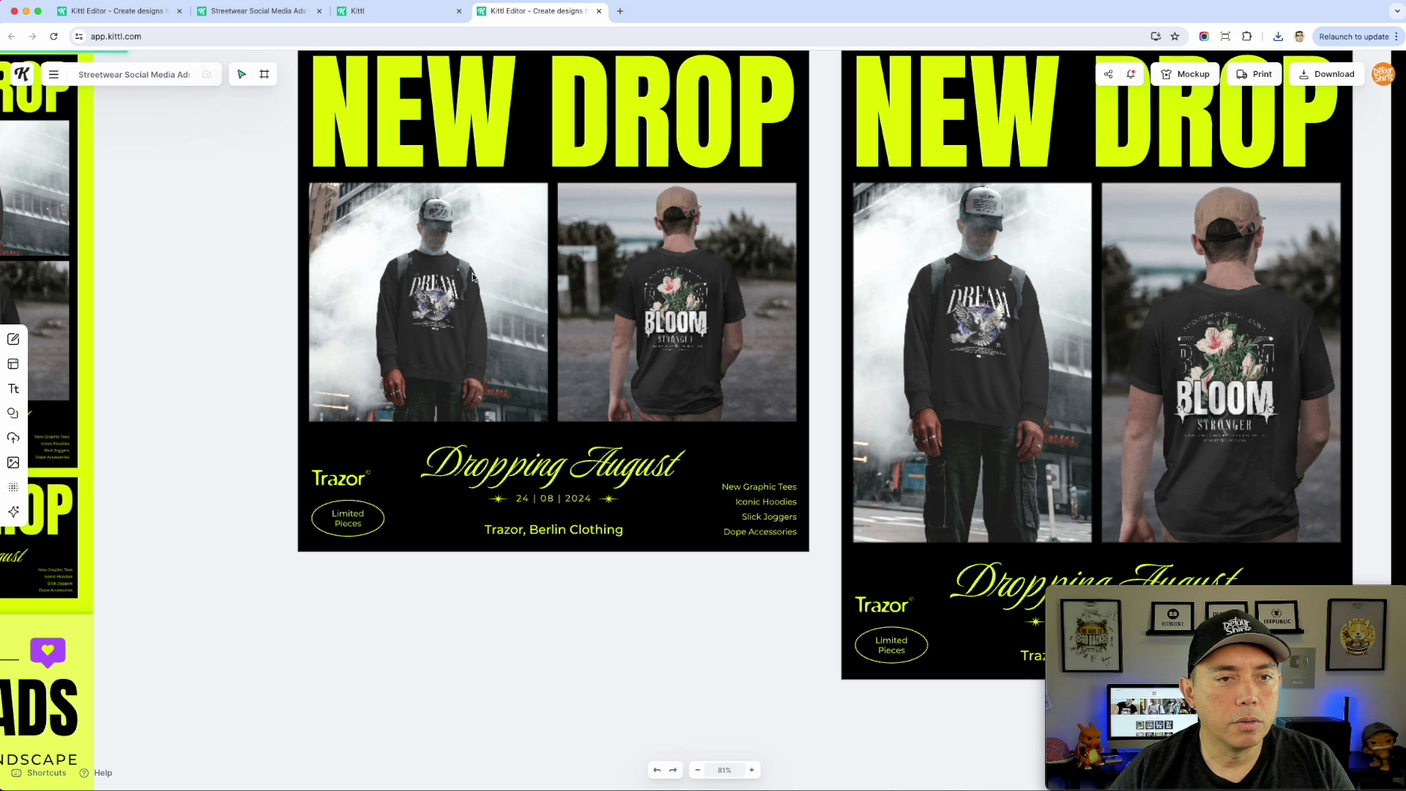
pyautogui.moveTo(508, 316); pyautogui.dragTo(353, 219)
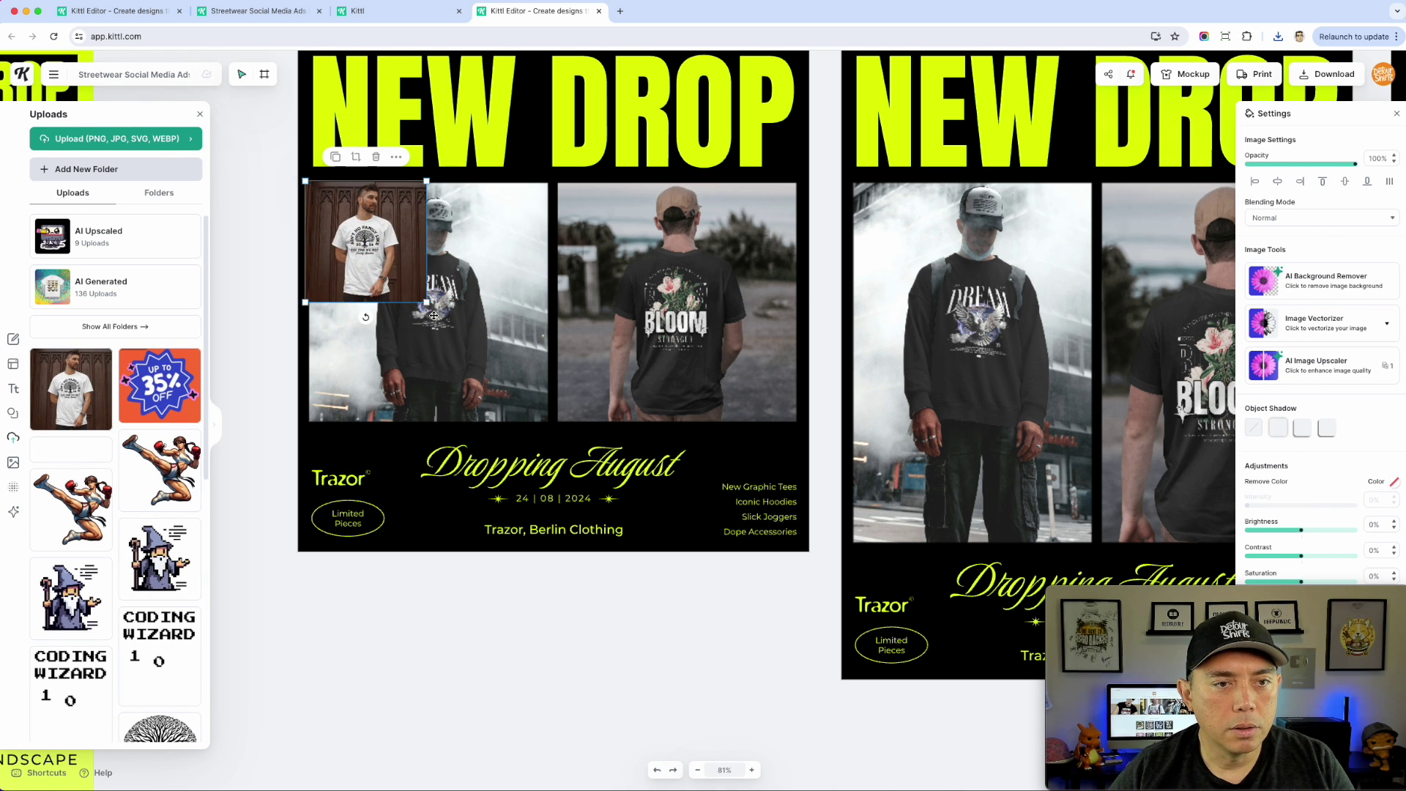
pyautogui.moveTo(427, 302); pyautogui.dragTo(543, 432)
pyautogui.click(267, 222)
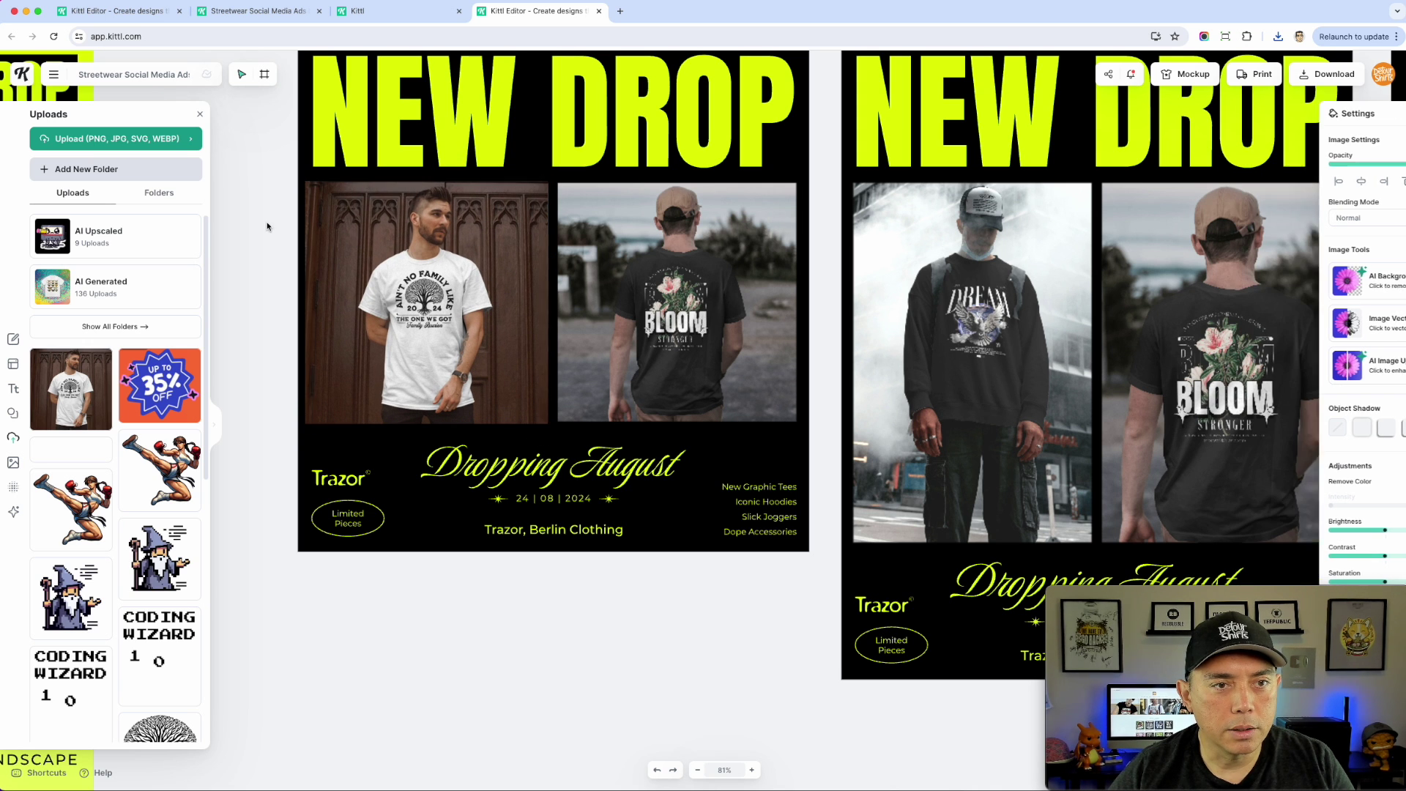
# - Delete the template's grouped photo pair from the Instagram Square artboard and align the man's mockup with the left edge of the headline
pyautogui.moveTo(376, 244); pyautogui.dragTo(373, 249)
pyautogui.click(373, 248)
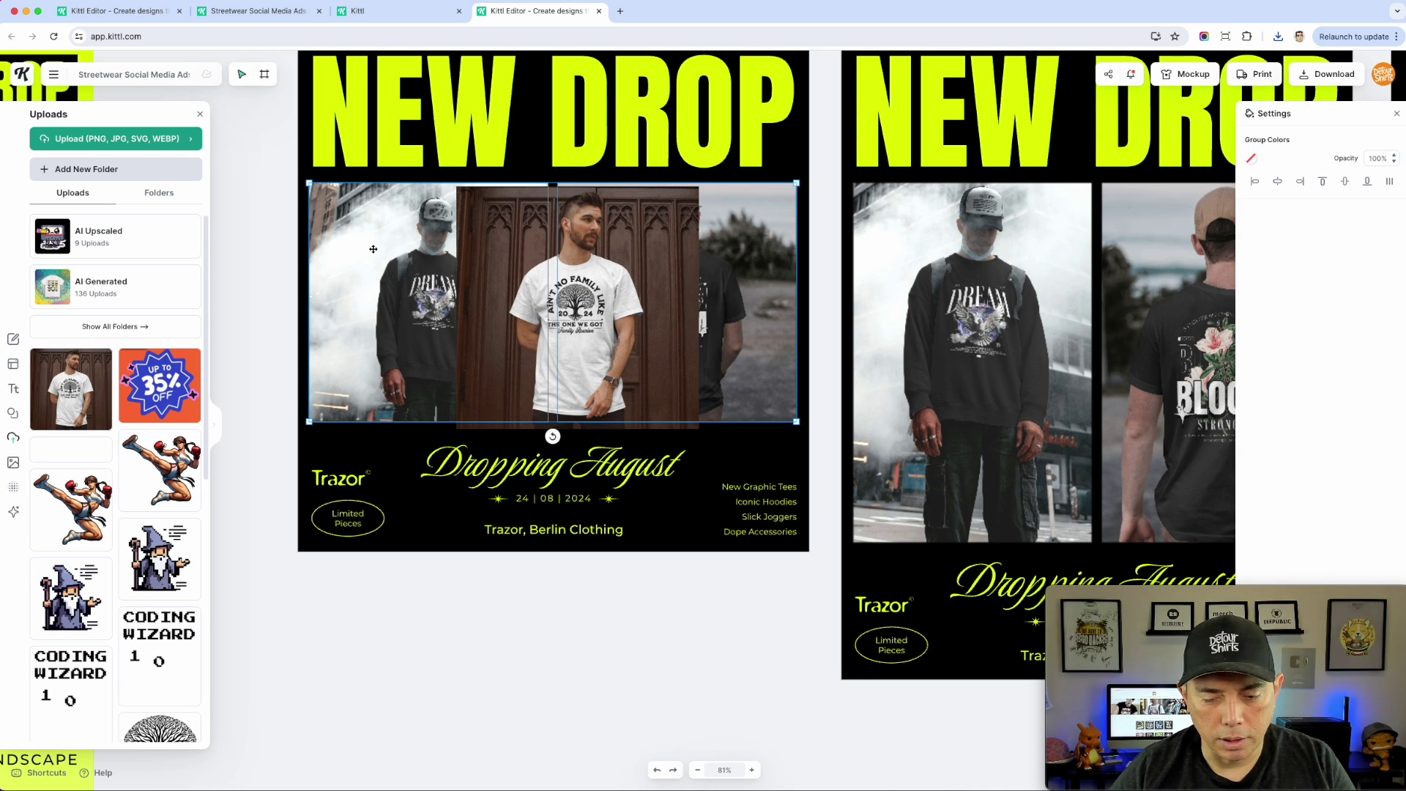
pyautogui.press('Delete')
pyautogui.moveTo(537, 273); pyautogui.dragTo(394, 271)
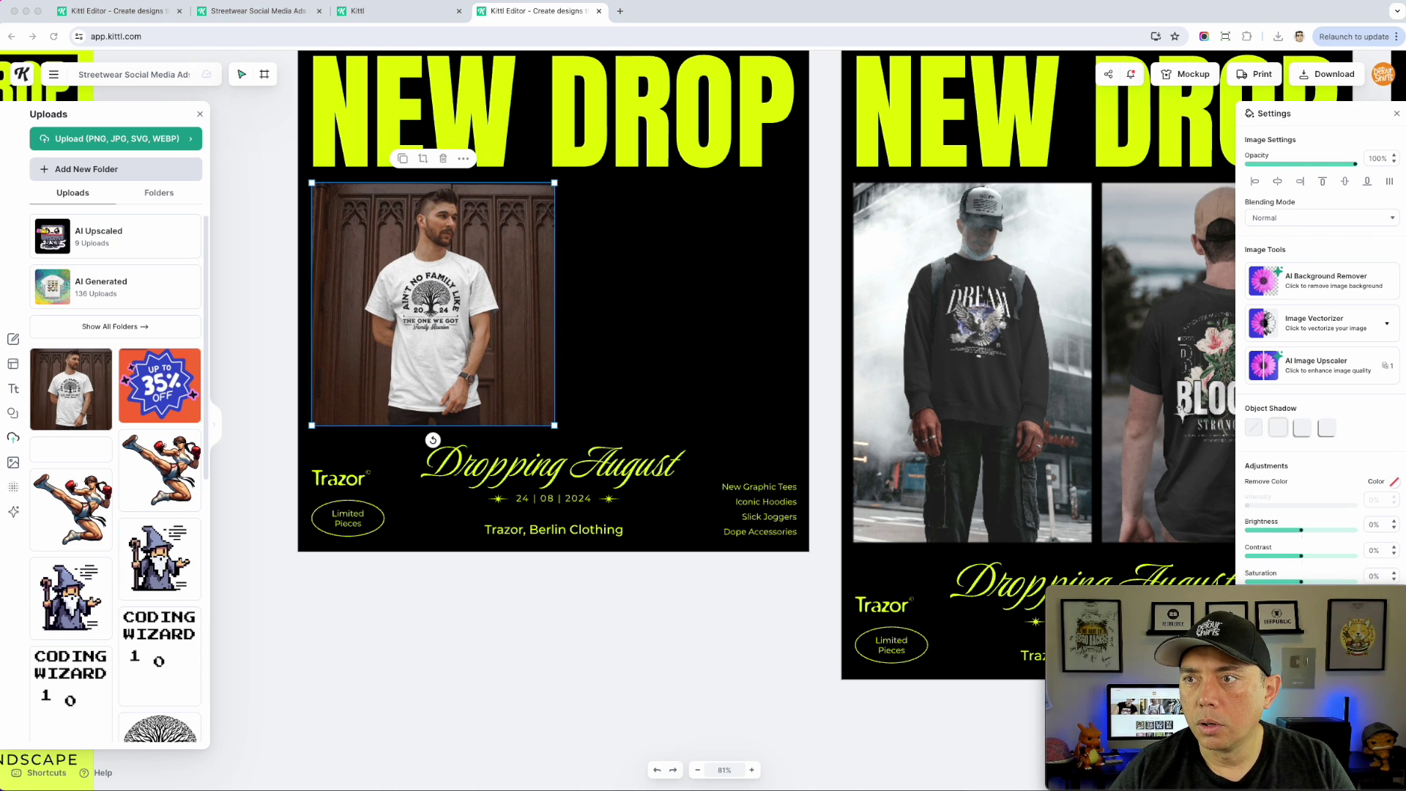
# - Add the woman's mockup beside the man's photo and scale it to fill the right half of the photo area
pyautogui.moveTo(733, 306); pyautogui.dragTo(673, 308)
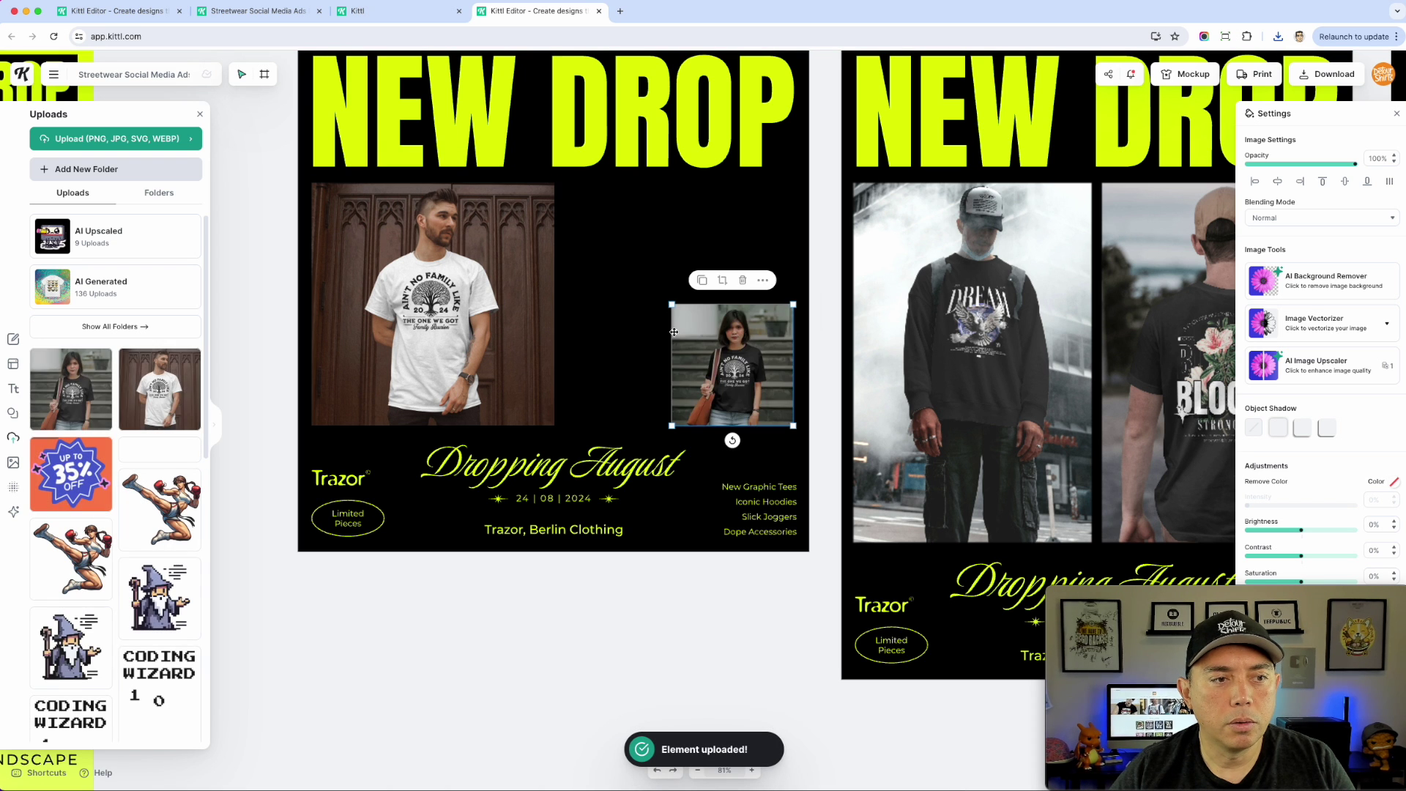
pyautogui.moveTo(695, 361); pyautogui.dragTo(583, 242)
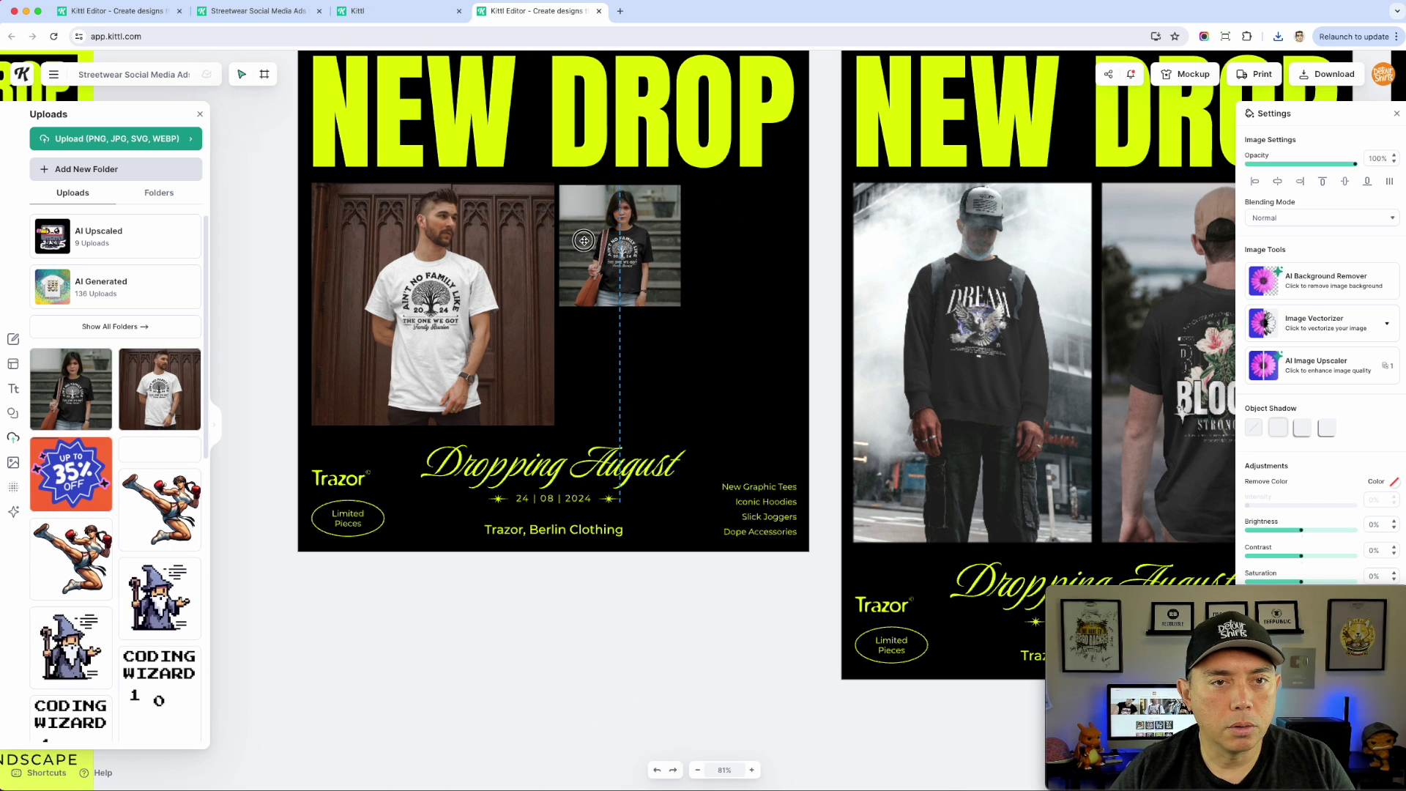
pyautogui.moveTo(679, 306); pyautogui.dragTo(796, 423)
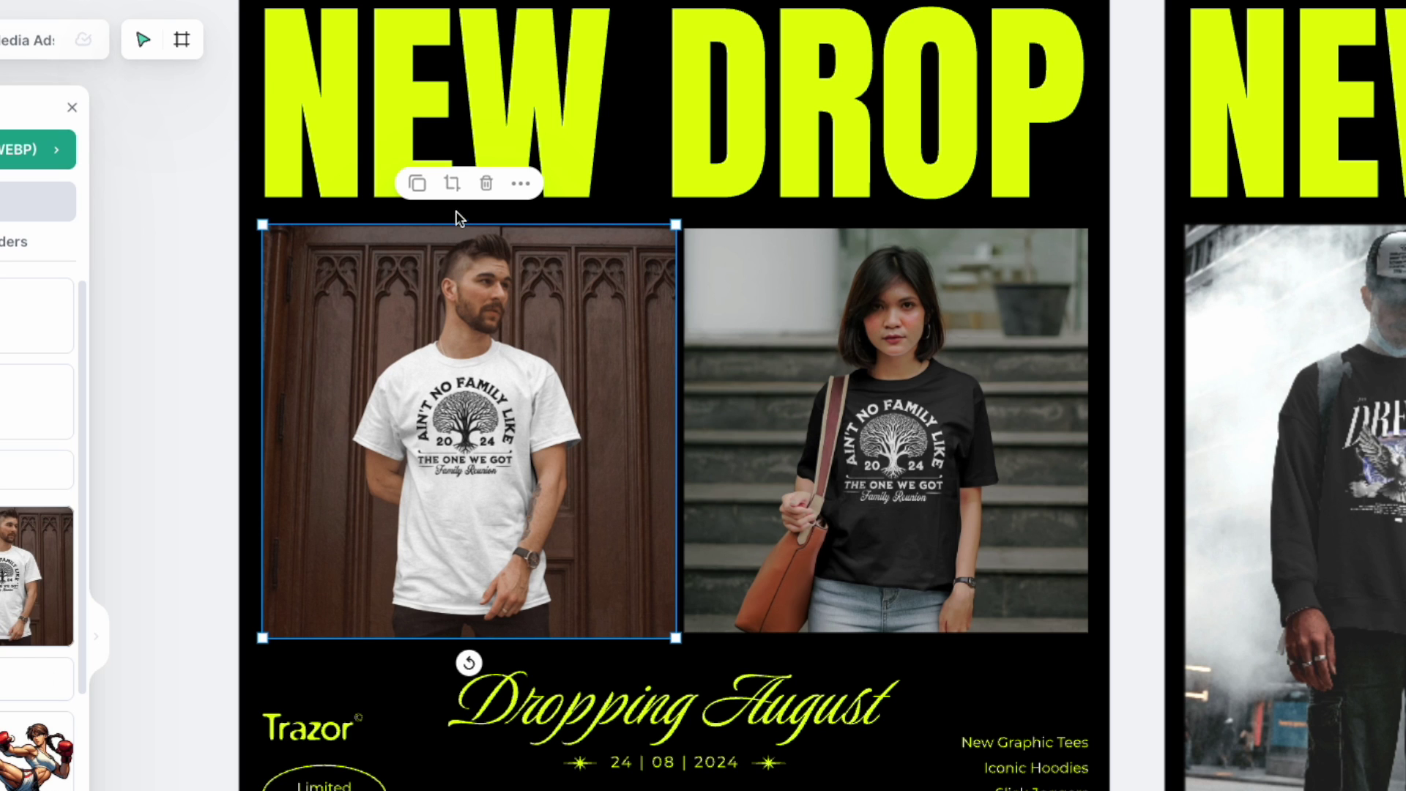
# - Crop the man's mockup photo tighter around him, trimming the left, right and bottom edges
pyautogui.click(451, 184)
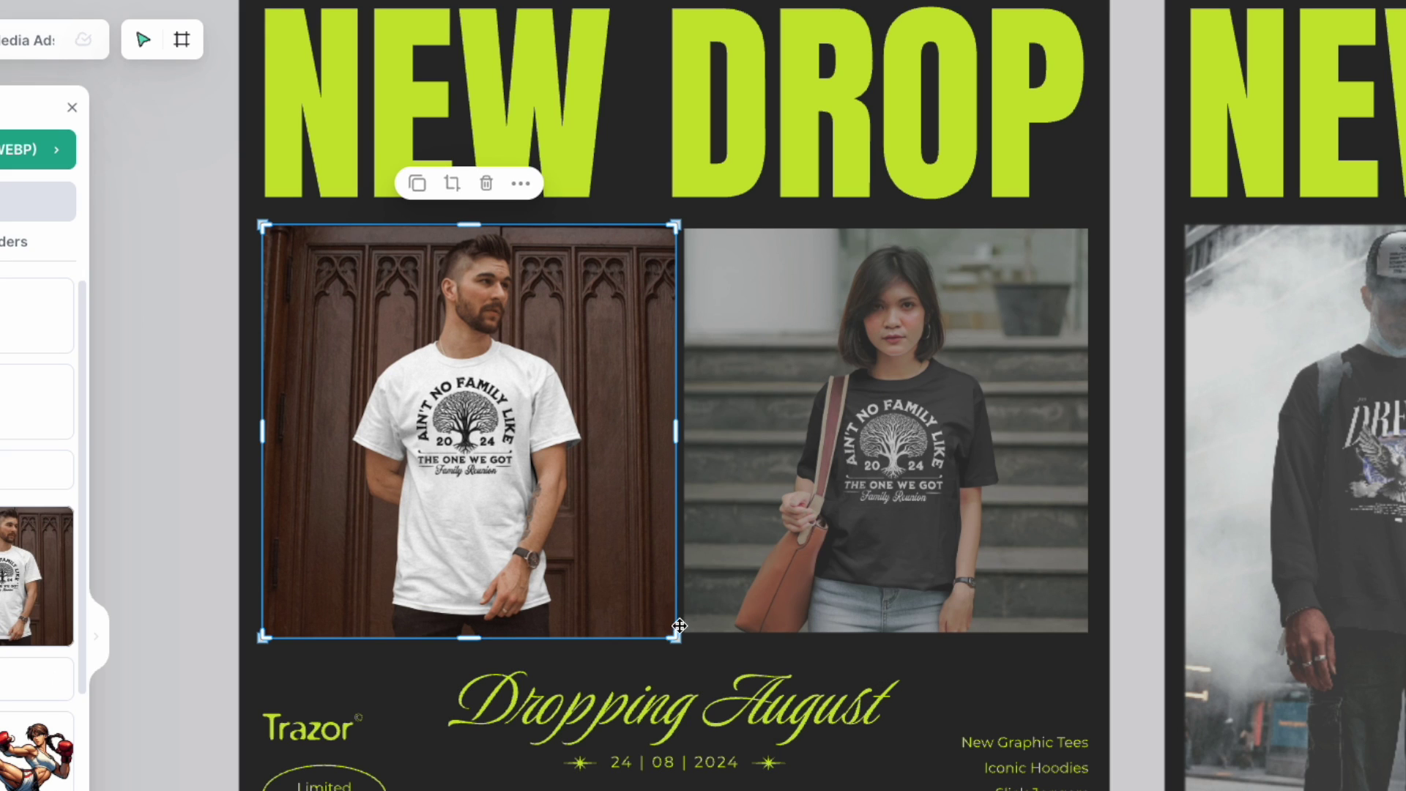
pyautogui.moveTo(673, 637); pyautogui.dragTo(610, 559)
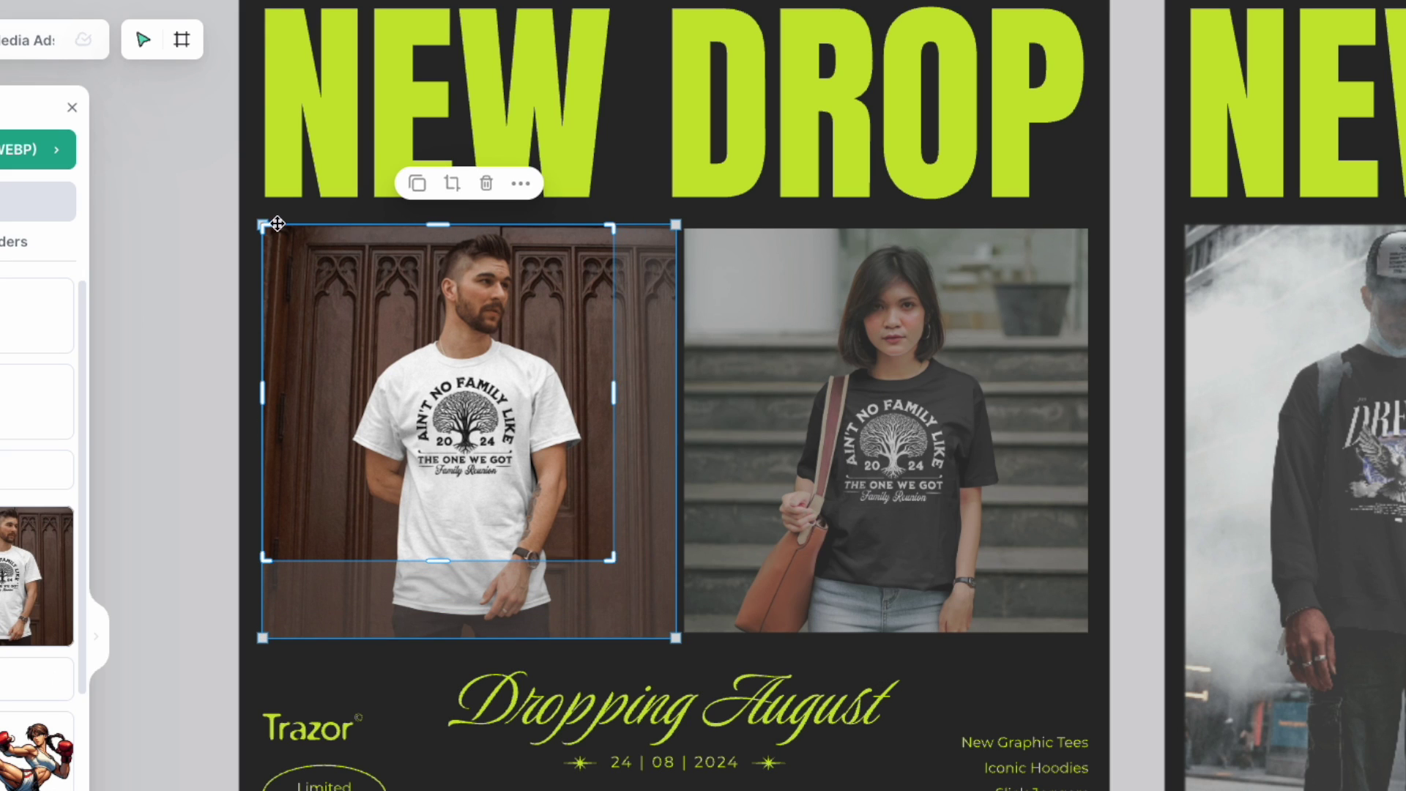
pyautogui.moveTo(267, 225); pyautogui.dragTo(316, 229)
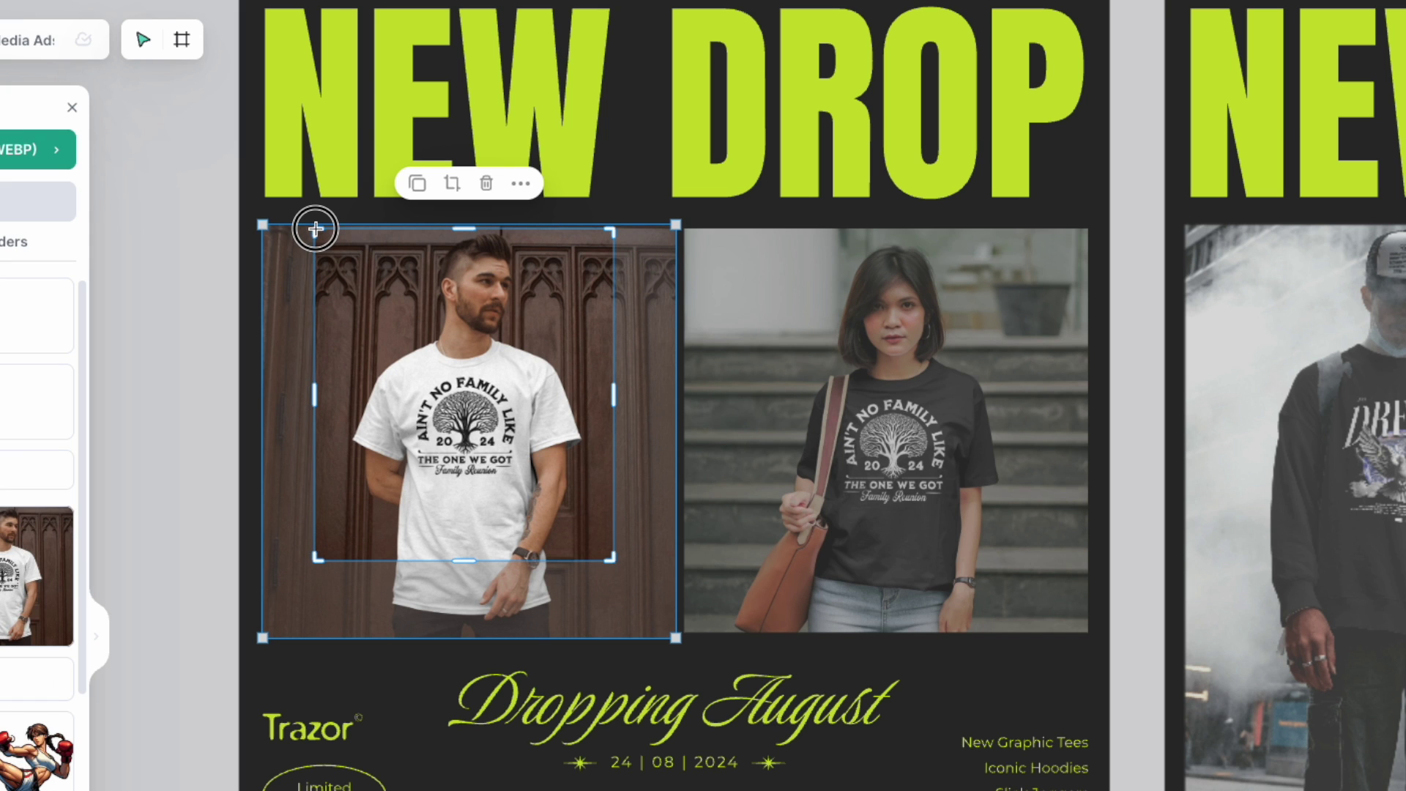
pyautogui.click(593, 222)
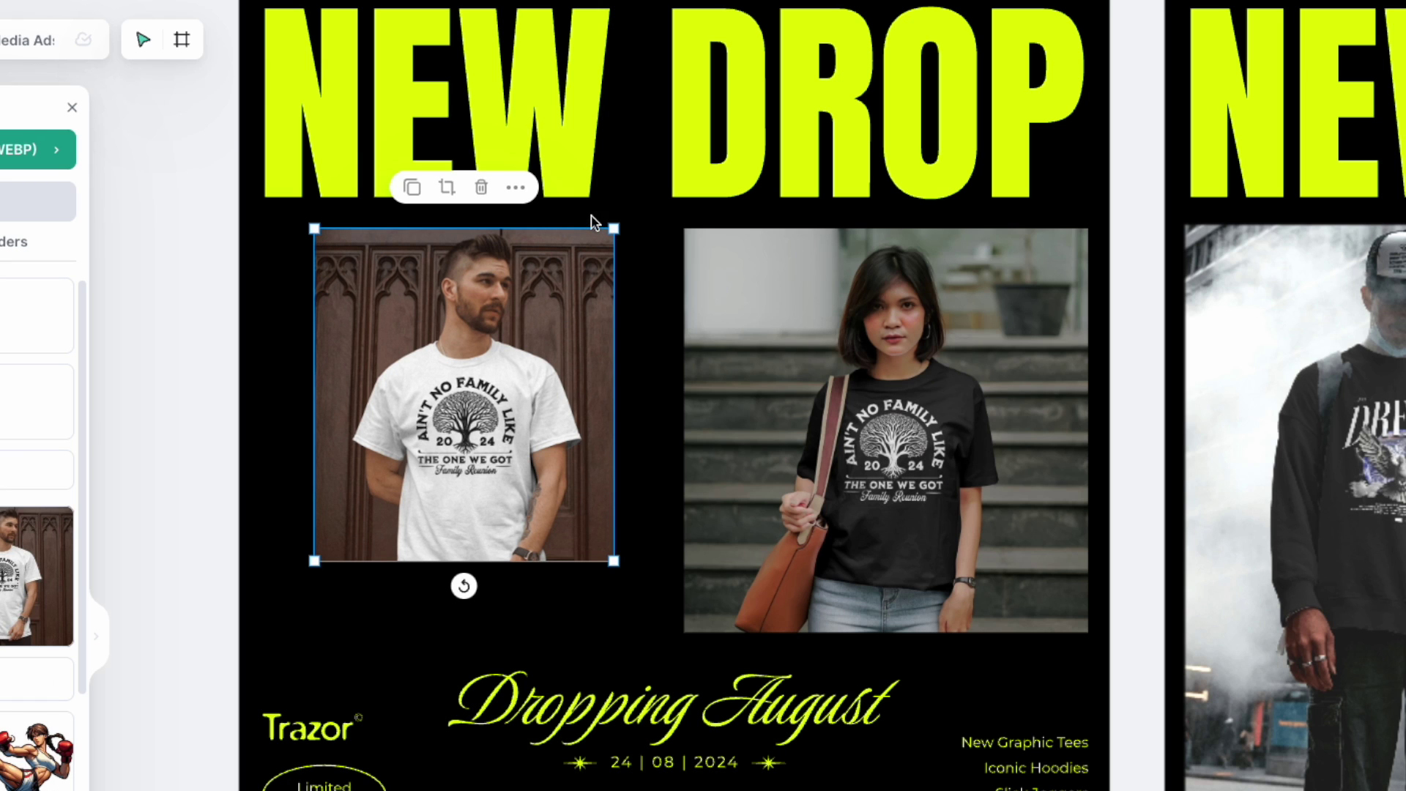
# - Enlarge the cropped photo of the man to fill the left half of the photo area, leaving a small gap beside the woman's photo
pyautogui.moveTo(619, 565); pyautogui.dragTo(684, 639)
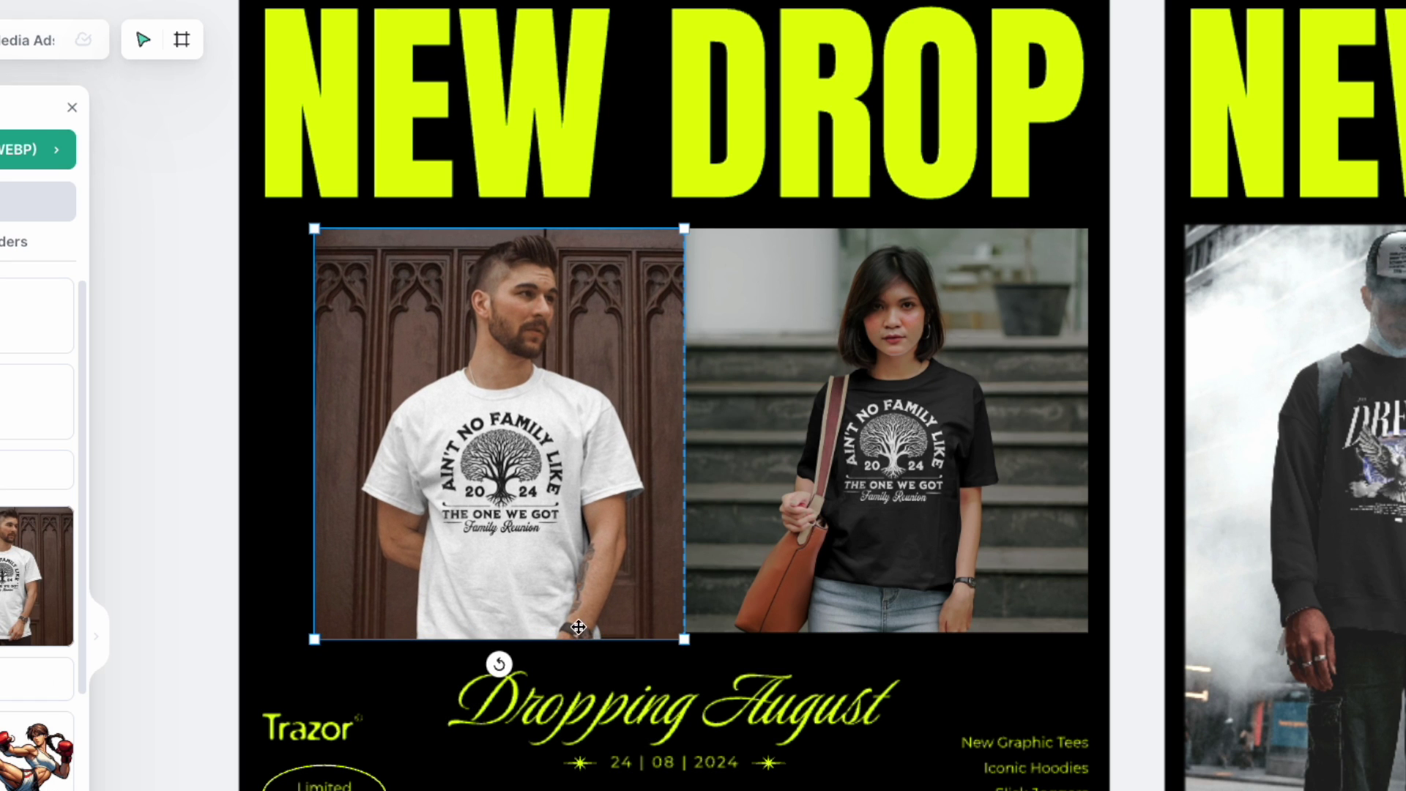
pyautogui.moveTo(315, 638); pyautogui.dragTo(251, 649)
pyautogui.moveTo(479, 556); pyautogui.dragTo(463, 559)
pyautogui.click(465, 562)
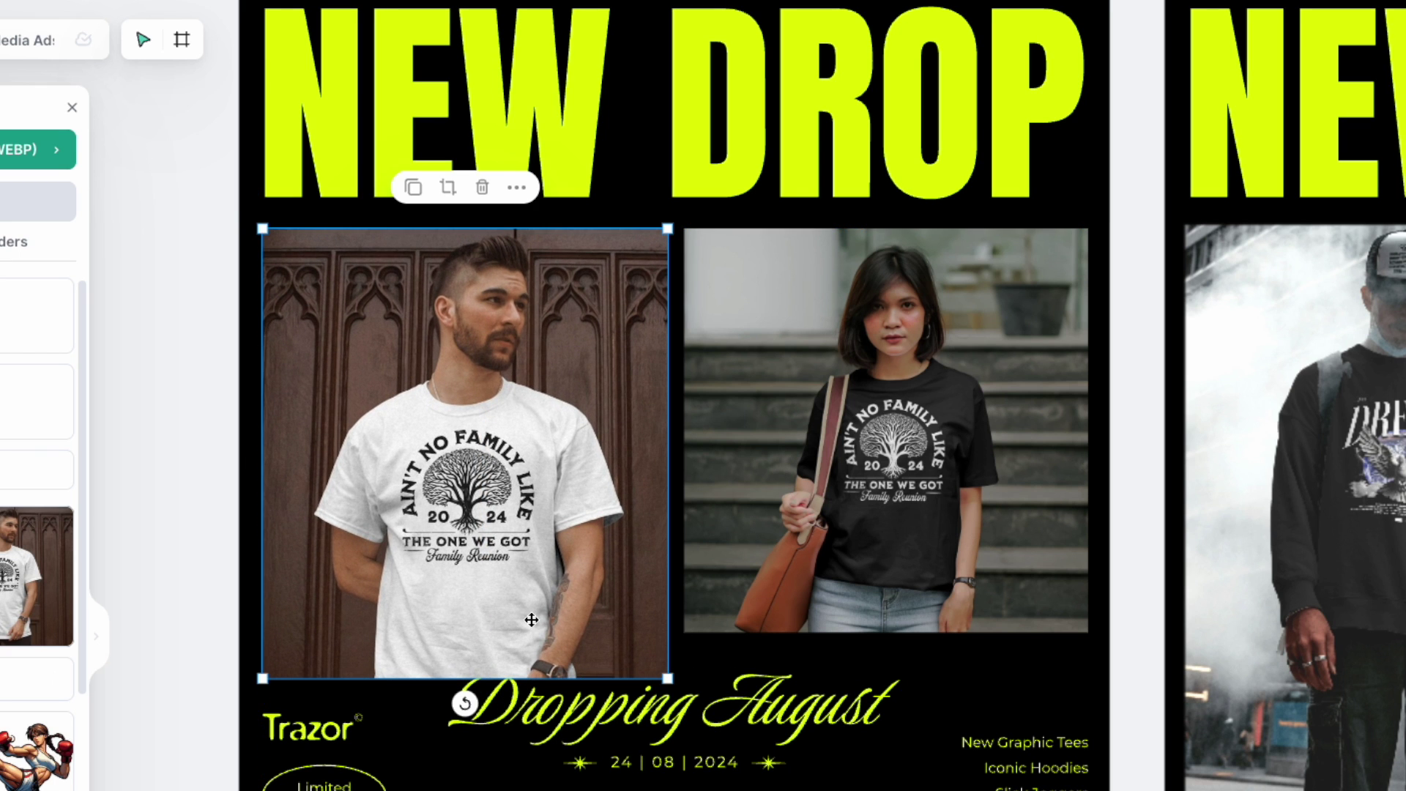
# - Crop the bottom of the man's mockup photo so it lines up with the bottom edge of the woman's photo
pyautogui.click(444, 193)
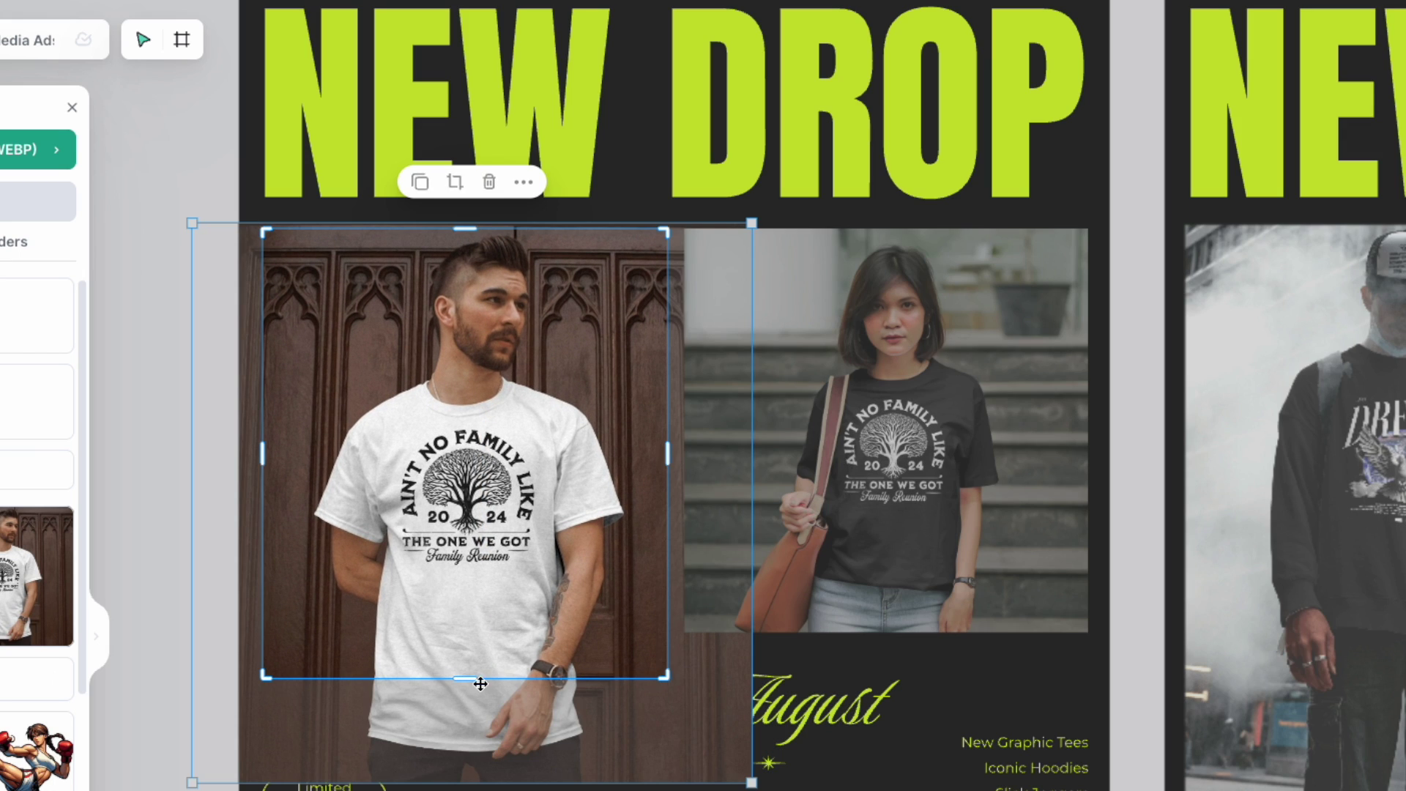
pyautogui.moveTo(470, 680); pyautogui.dragTo(480, 634)
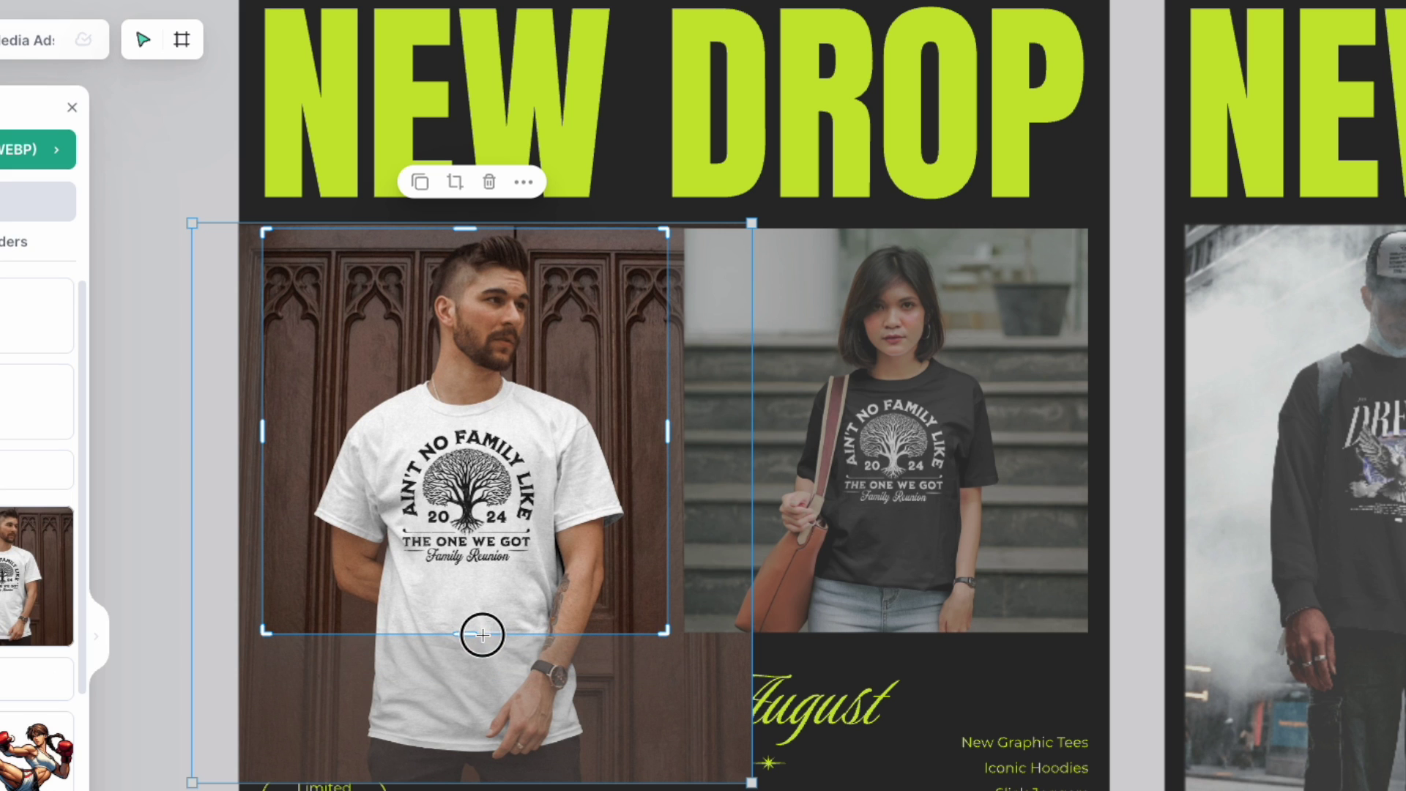
pyautogui.click(157, 195)
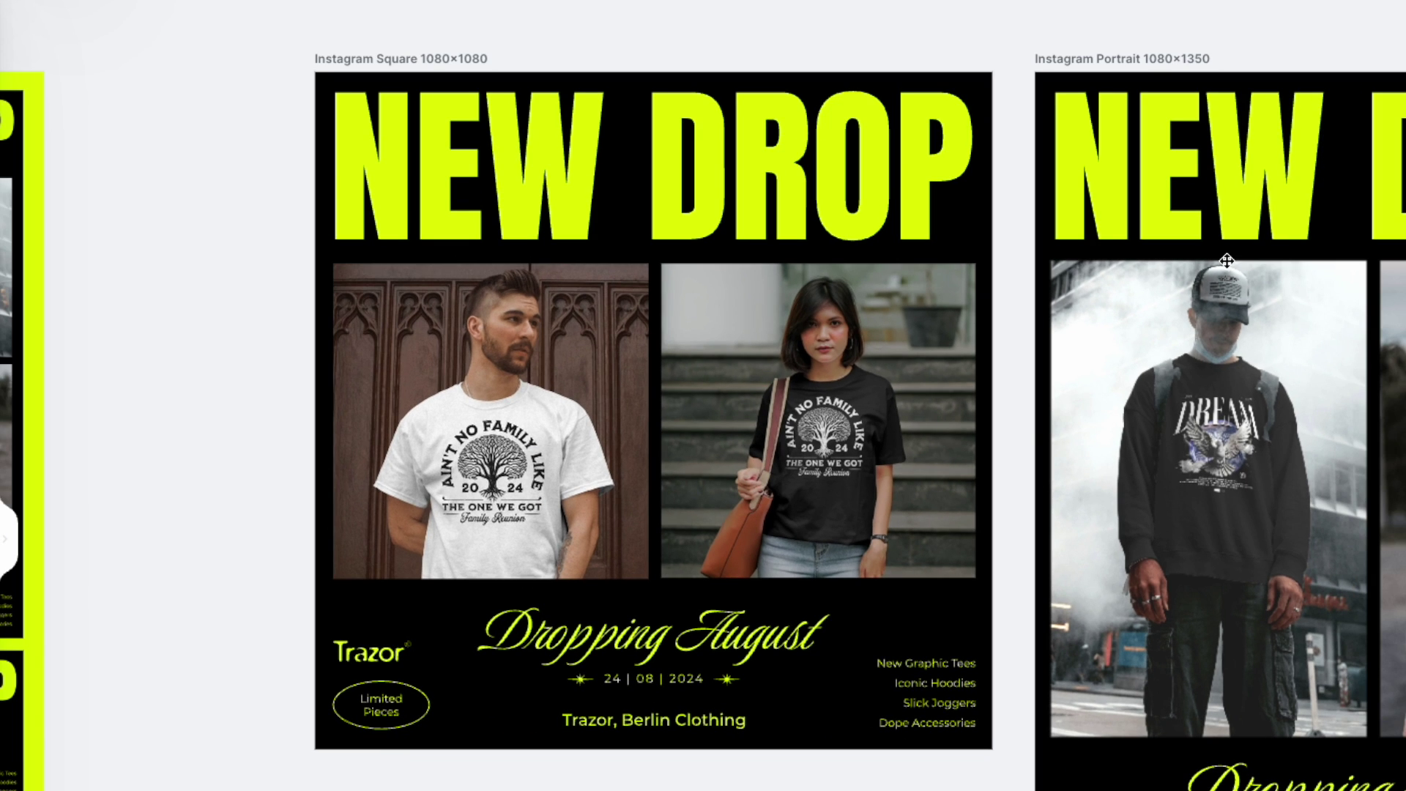
pyautogui.click(674, 145)
pyautogui.click(607, 612)
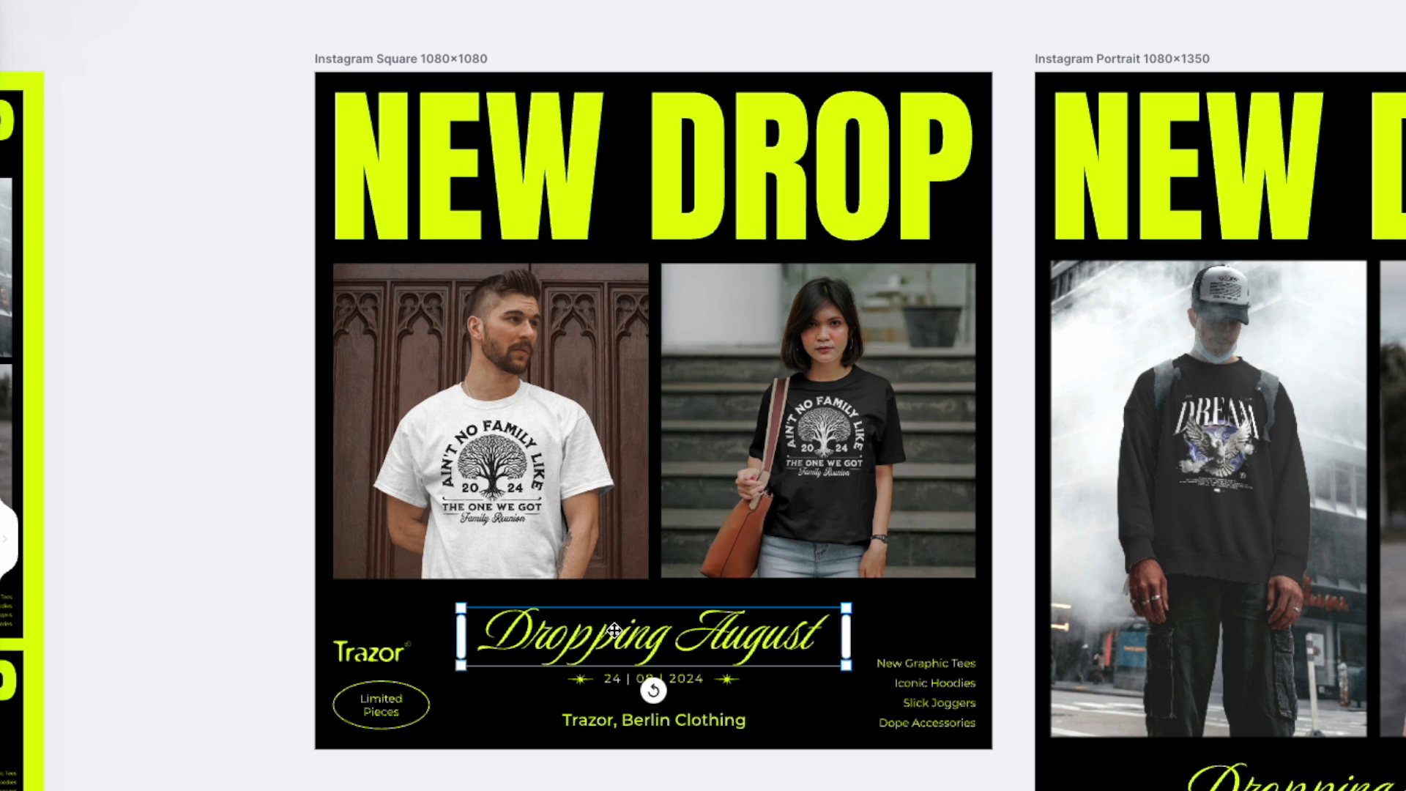
pyautogui.moveTo(607, 612); pyautogui.dragTo(614, 630)
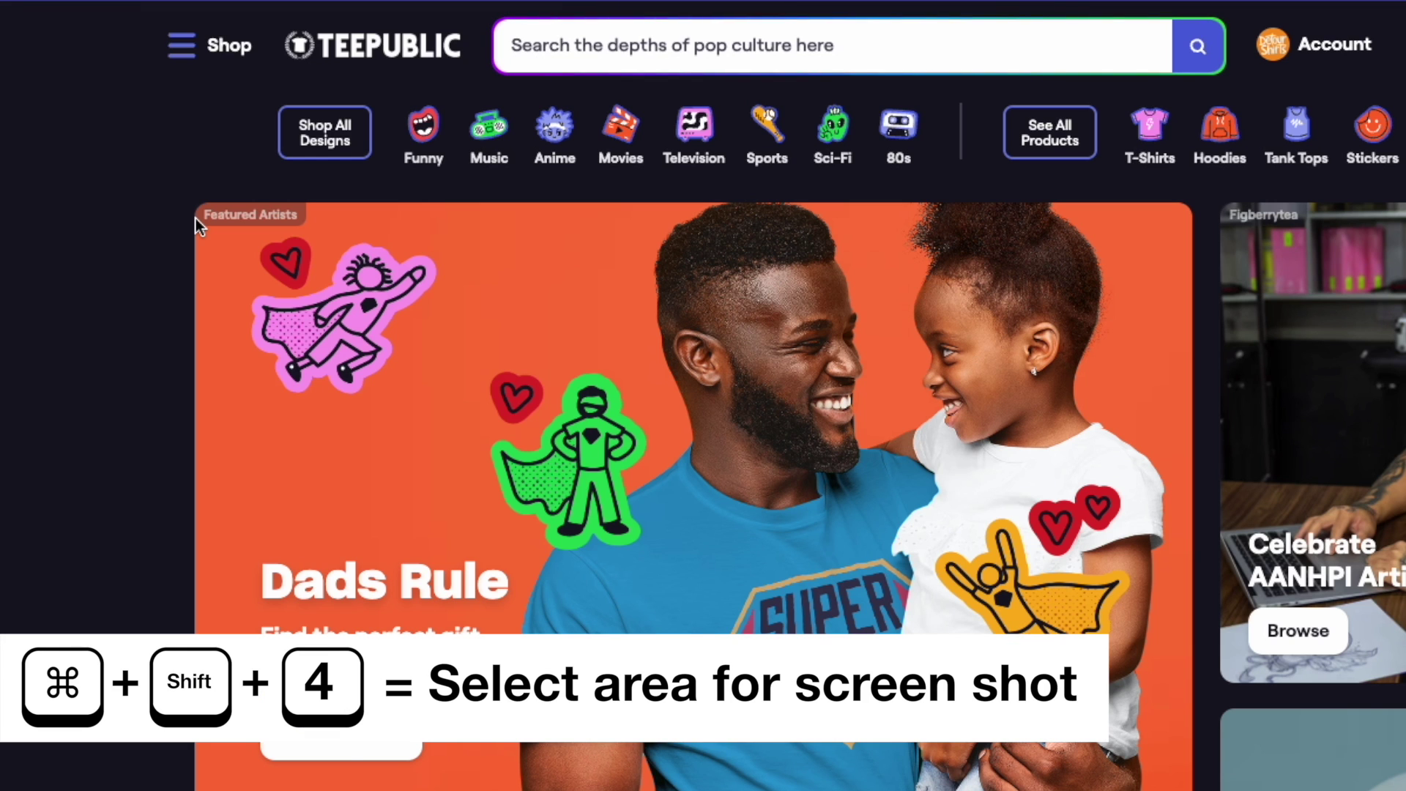
# - Capture a screenshot of the pink superhero and heart graphic on the TeePublic home page banner
pyautogui.press('super+shift+4')
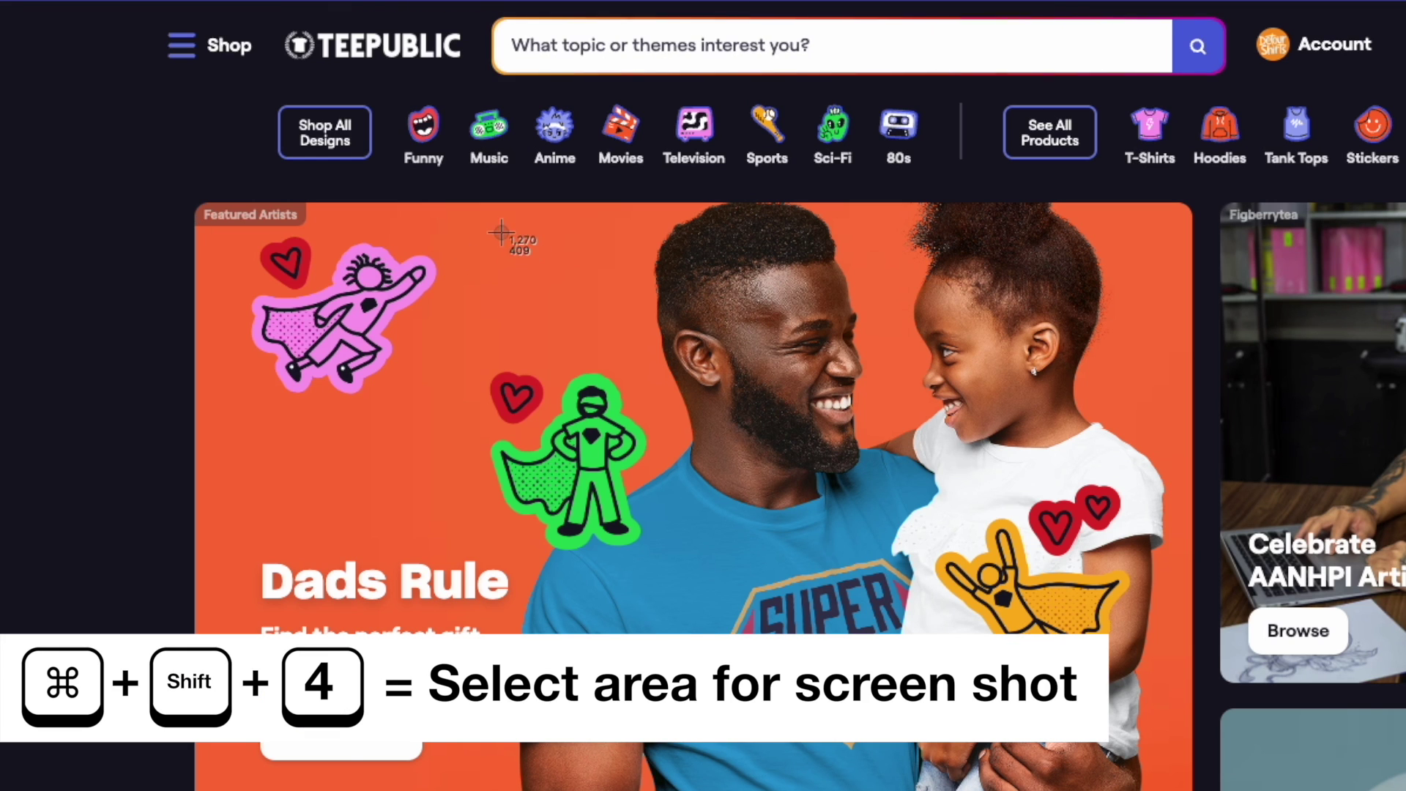
pyautogui.moveTo(226, 233); pyautogui.dragTo(449, 406)
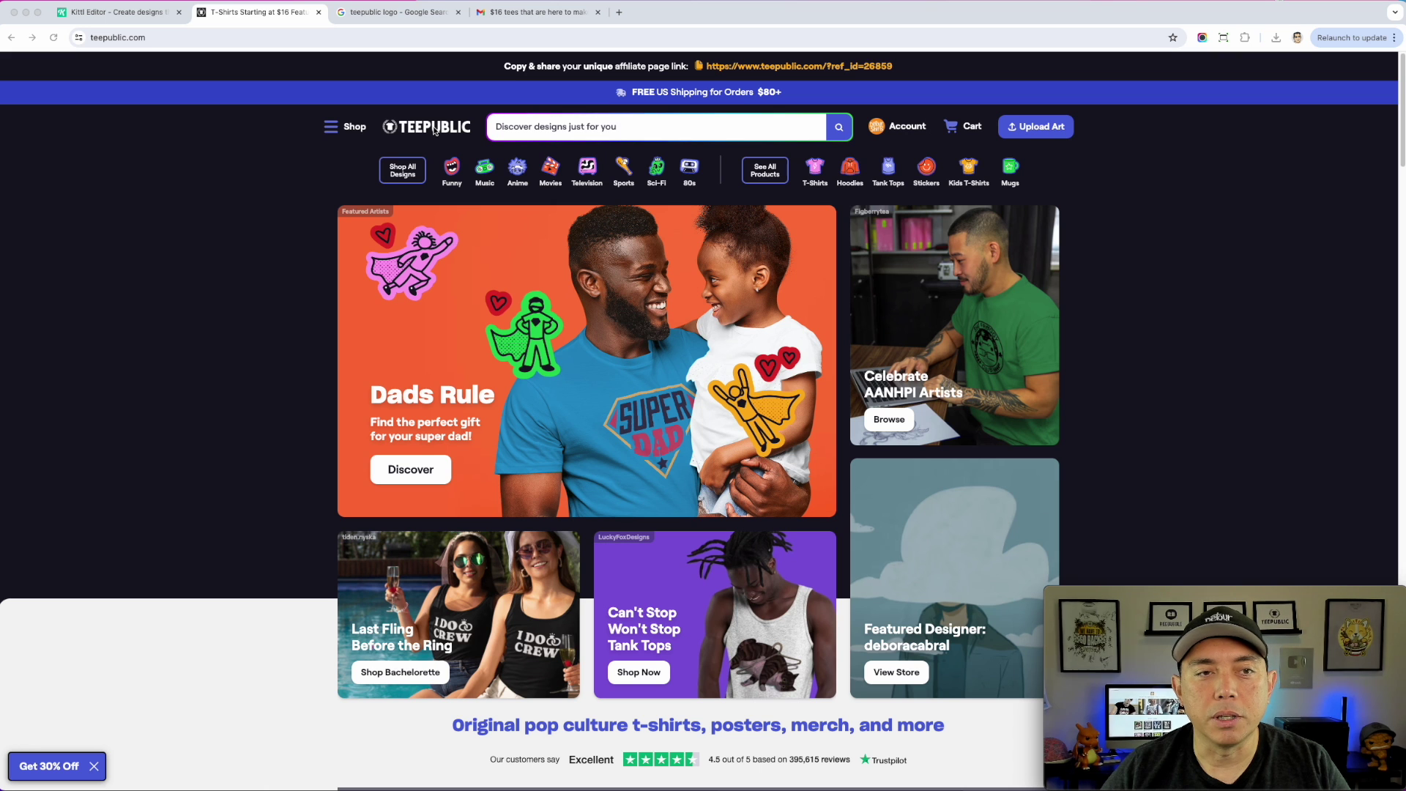
# - Copy the transparent white TEEPUBLIC logo from the Google image results, and switch to the TeePublic email in Gmail
pyautogui.click(391, 13)
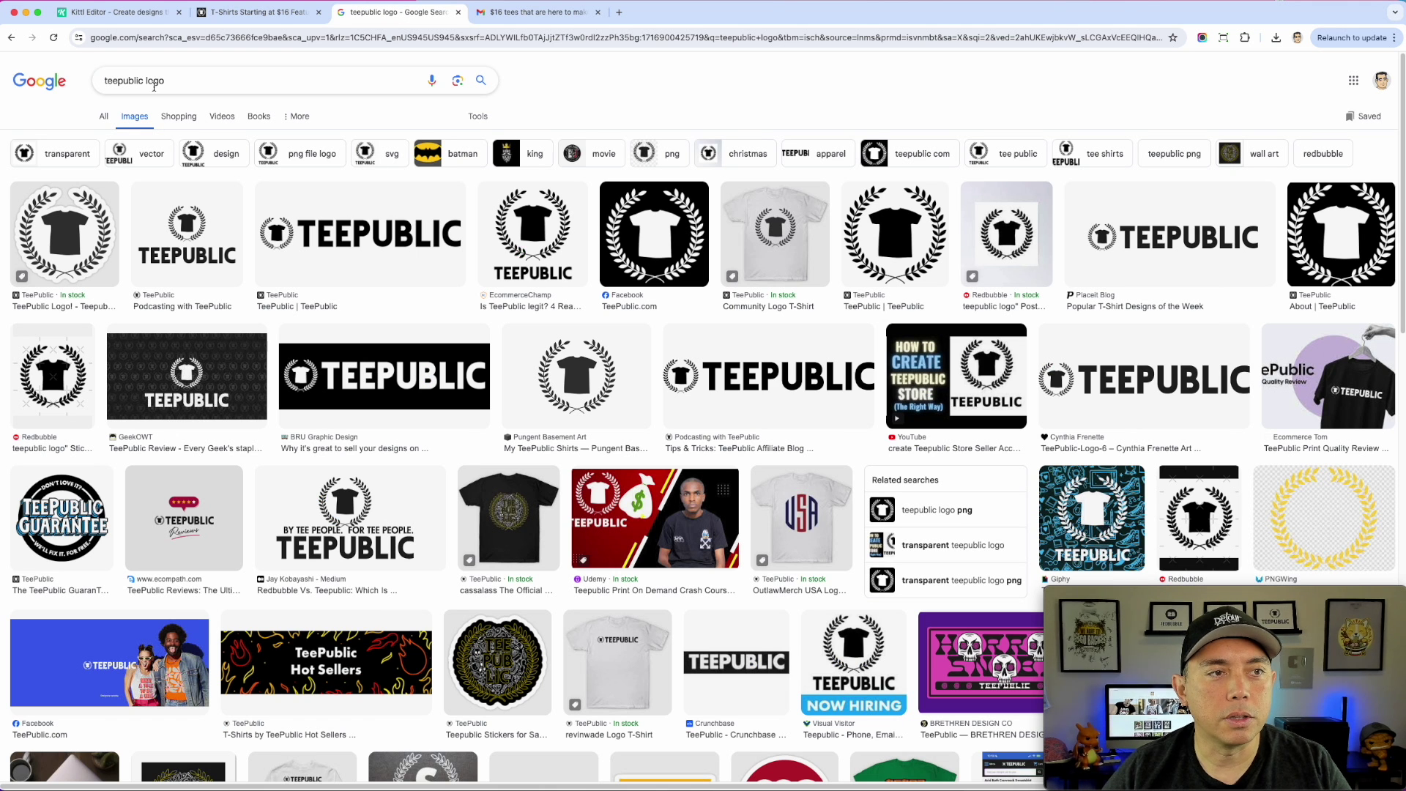
pyautogui.click(355, 229)
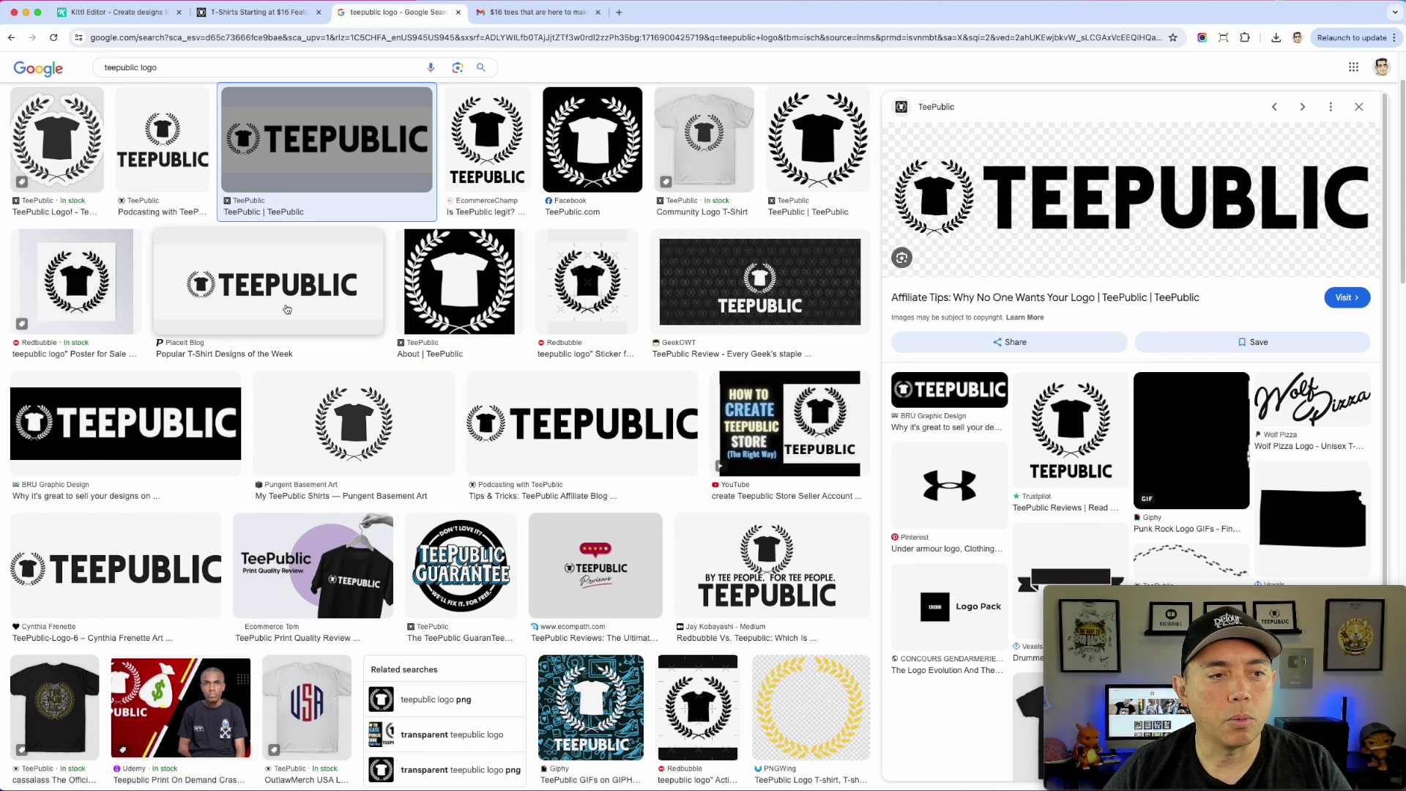
pyautogui.click(184, 421)
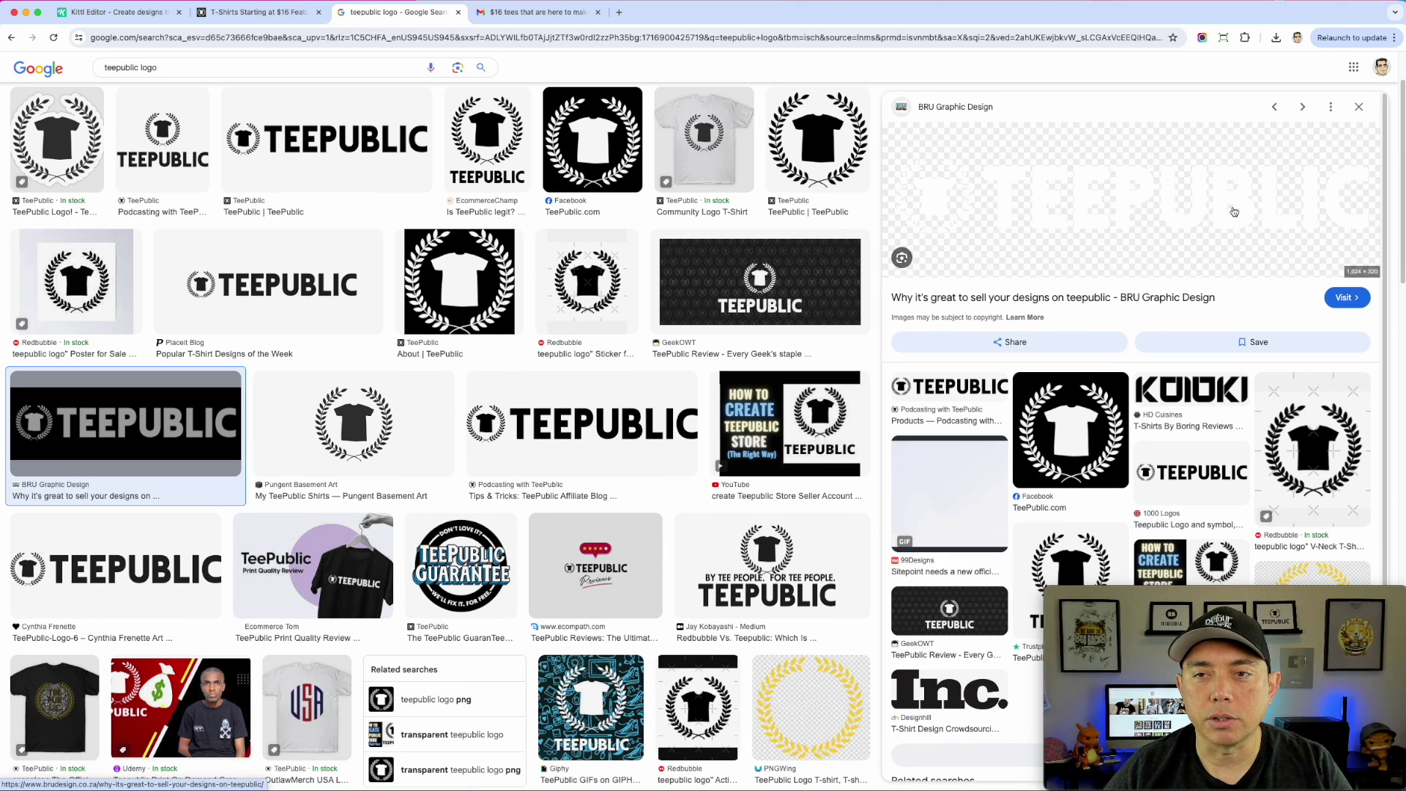
pyautogui.moveTo(1224, 235); pyautogui.dragTo(542, 12)
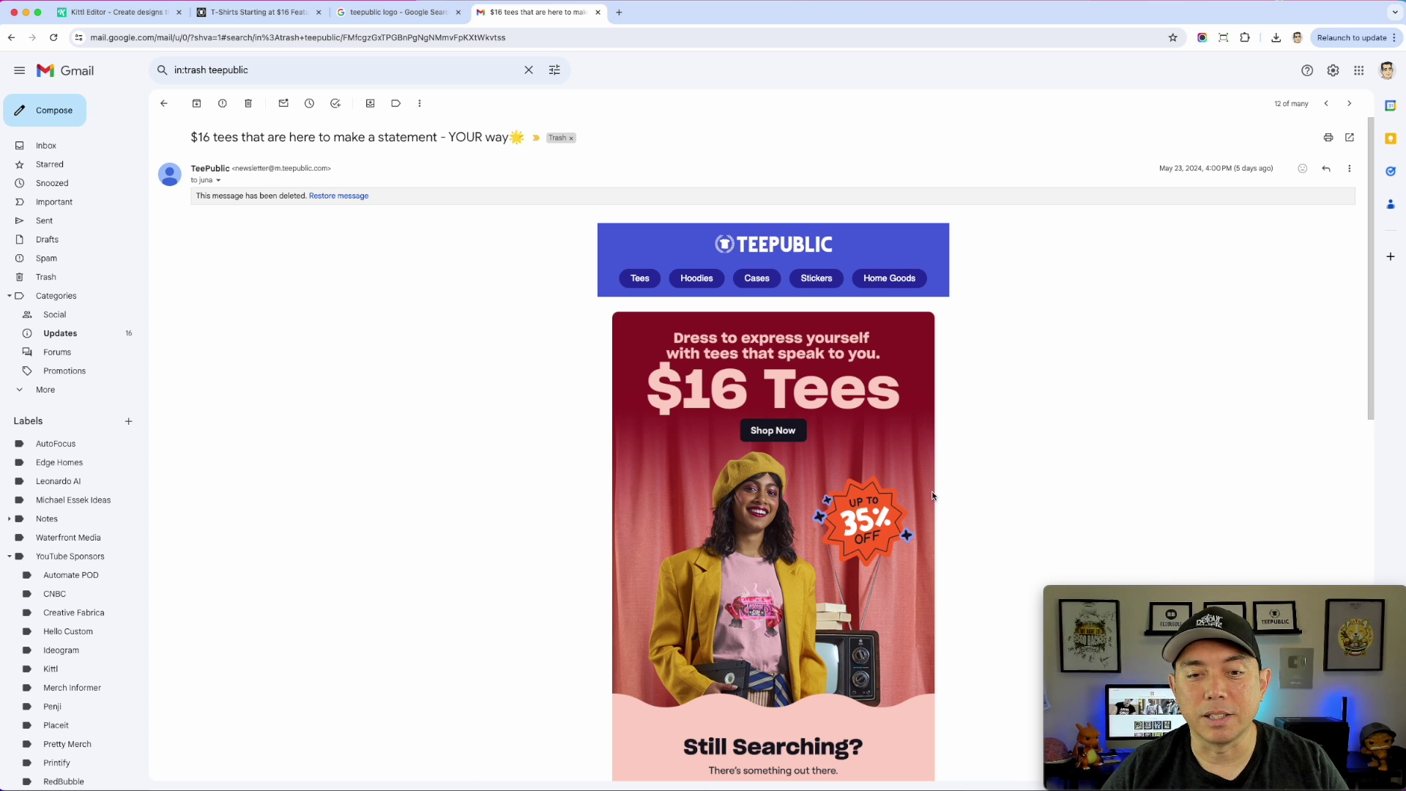
# - Capture a screenshot of the "UP TO 35% OFF" badge in the TeePublic email
pyautogui.scroll(-2, 886, 506)
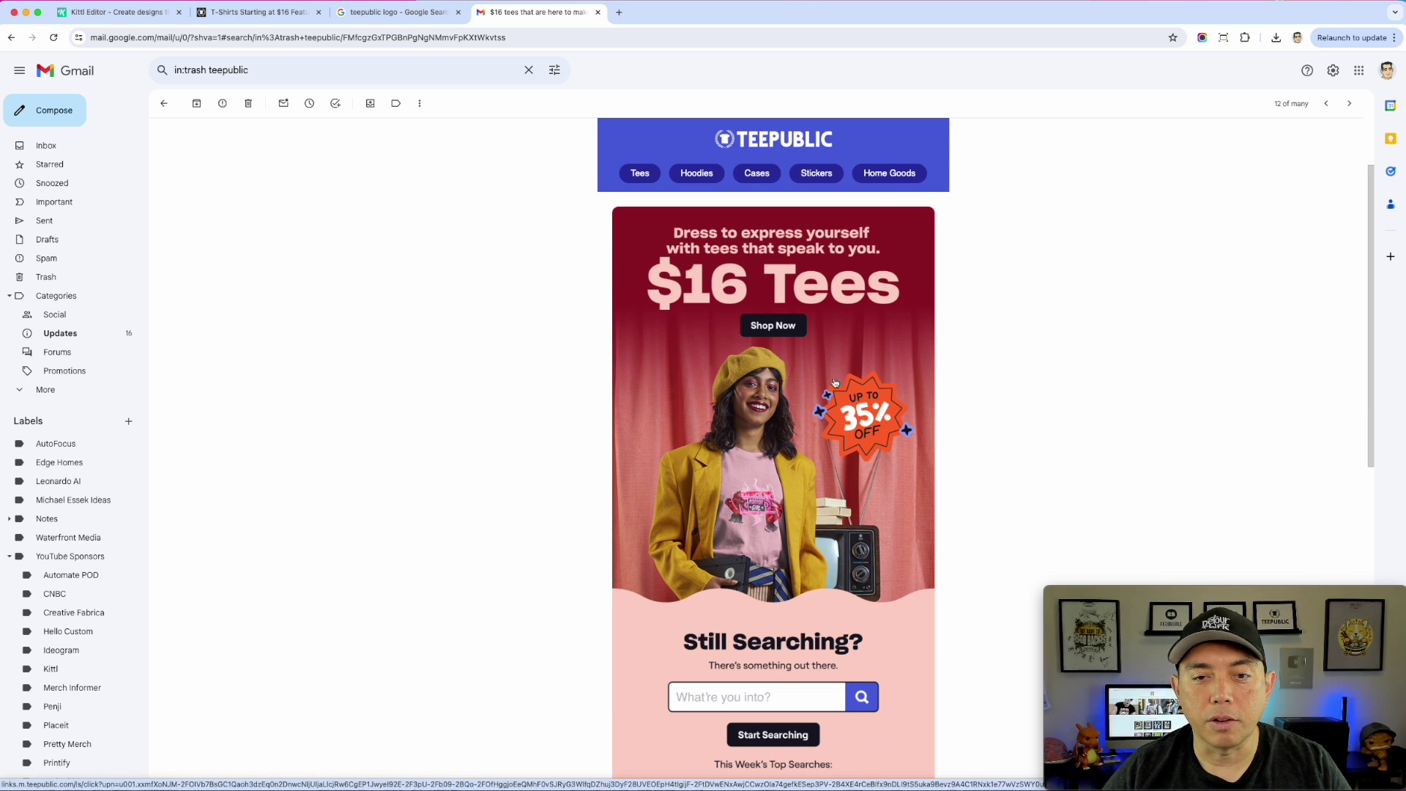
pyautogui.press('super+shift+4')
pyautogui.moveTo(808, 365); pyautogui.dragTo(923, 464)
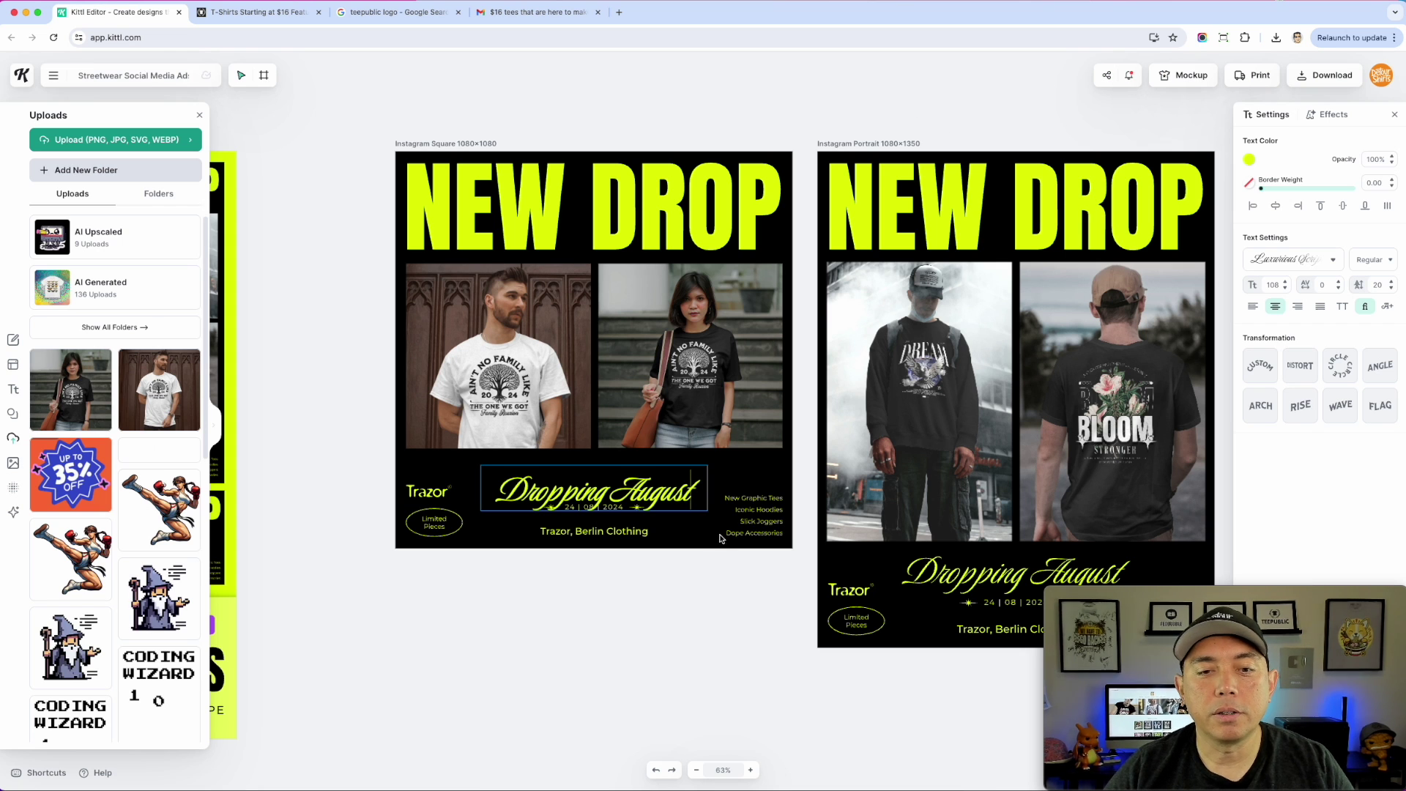
# - Replace the text elements below the Instagram Square photos with the white TEEPUBLIC logo, enlarged and centered in that area
pyautogui.moveTo(791, 584); pyautogui.dragTo(380, 462)
pyautogui.press('Delete')
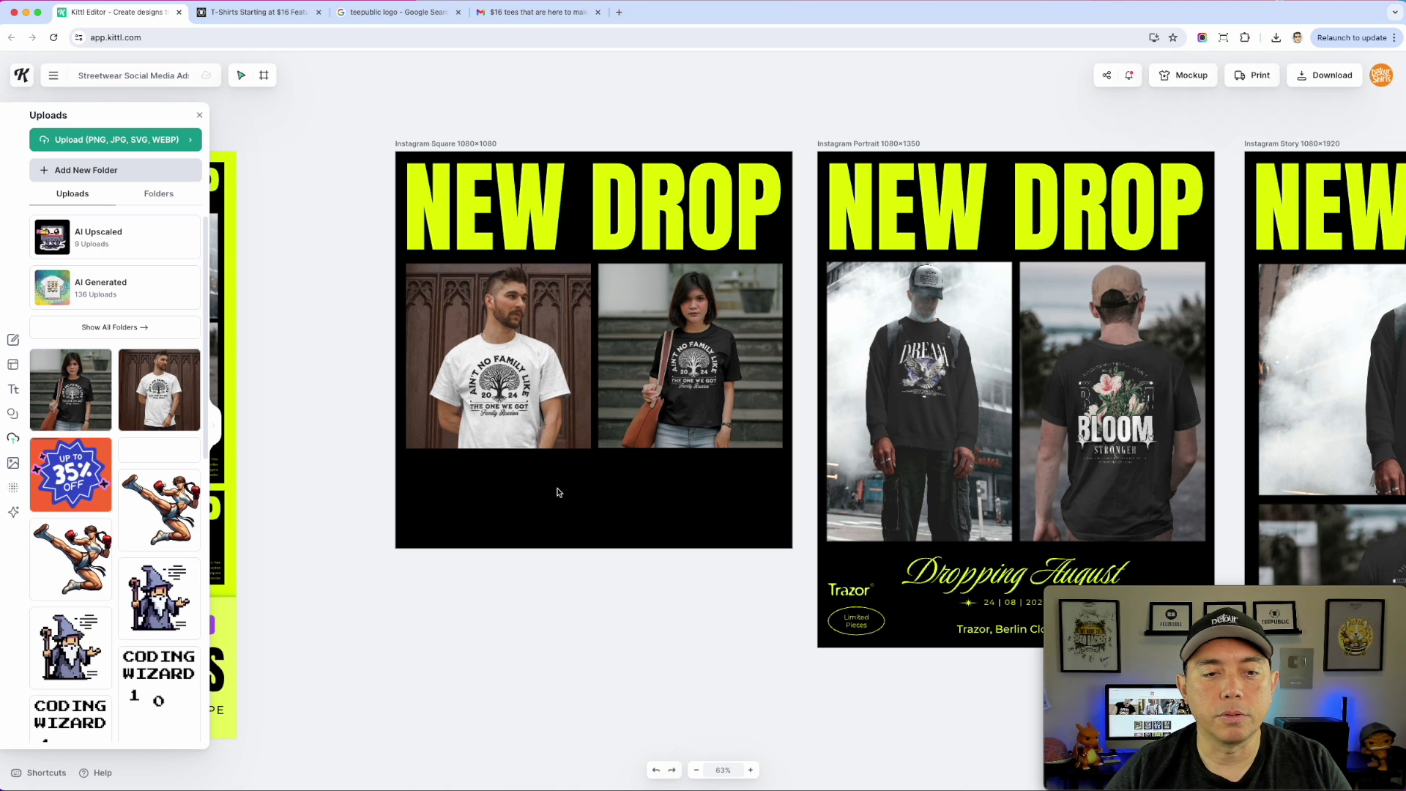
pyautogui.press('super+v')
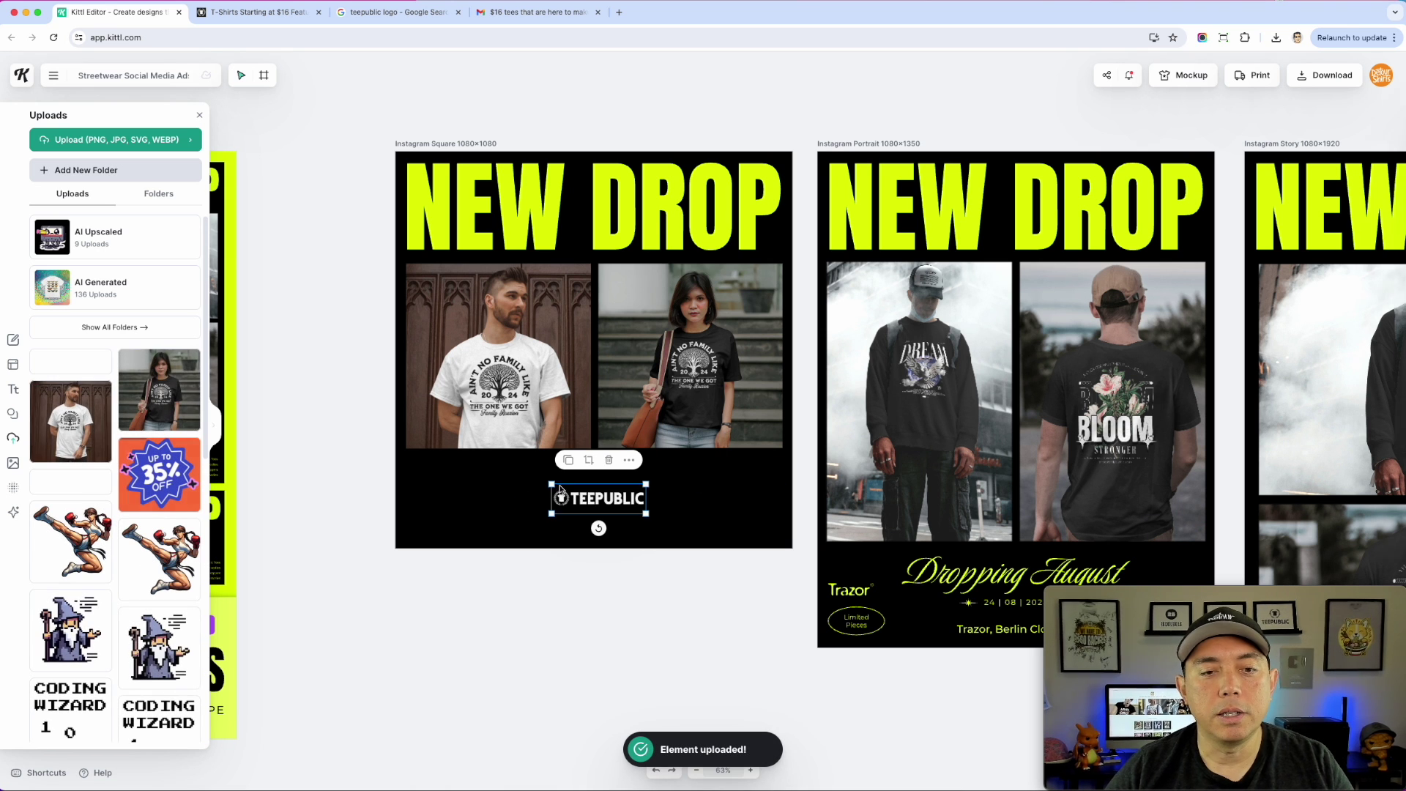
pyautogui.moveTo(646, 485); pyautogui.dragTo(610, 495)
pyautogui.moveTo(678, 534); pyautogui.dragTo(759, 547)
pyautogui.moveTo(629, 497); pyautogui.dragTo(630, 501)
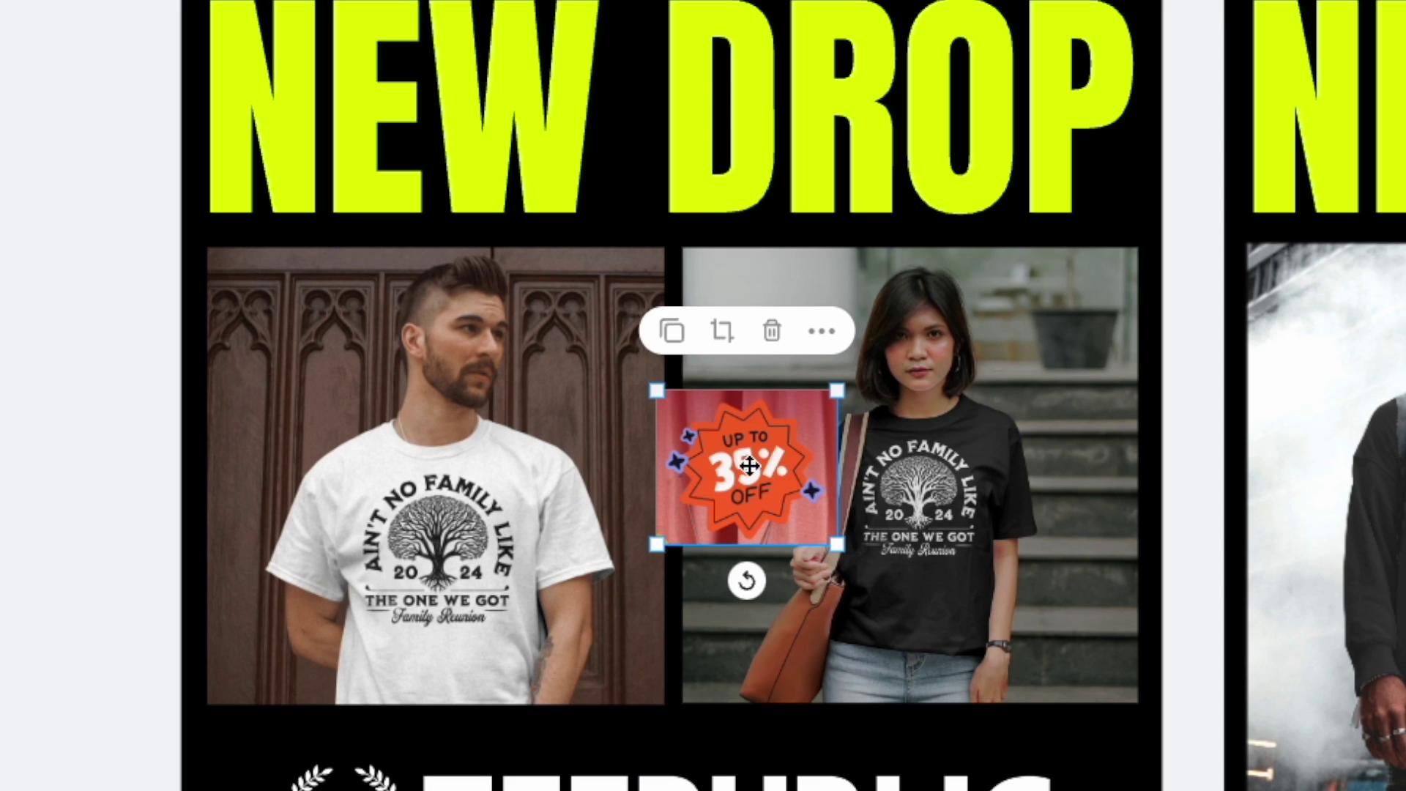
# - Remove the background of the 35% OFF badge image and place the badge over the lower-right corner of the woman's photo
pyautogui.moveTo(749, 465); pyautogui.dragTo(601, 357)
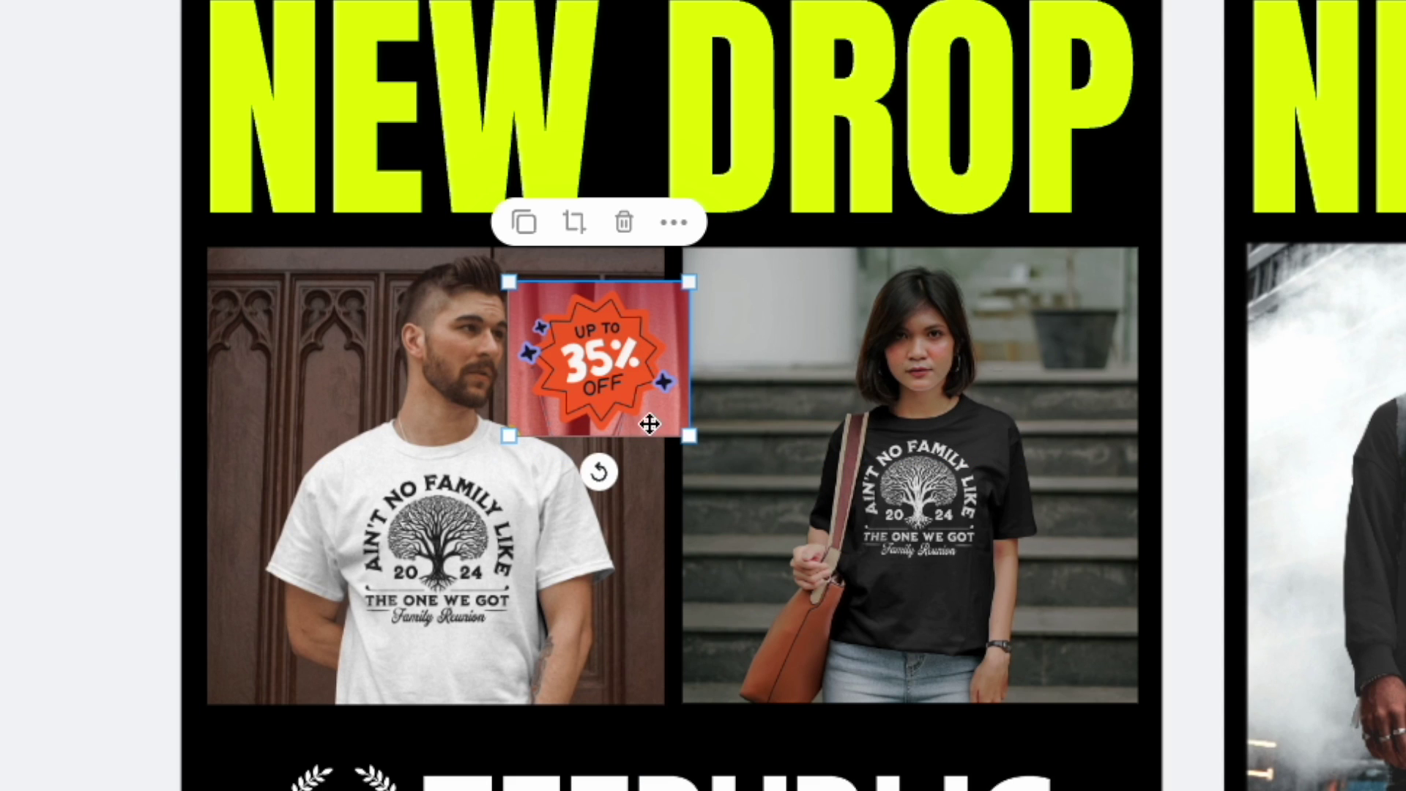
pyautogui.moveTo(692, 443); pyautogui.dragTo(887, 605)
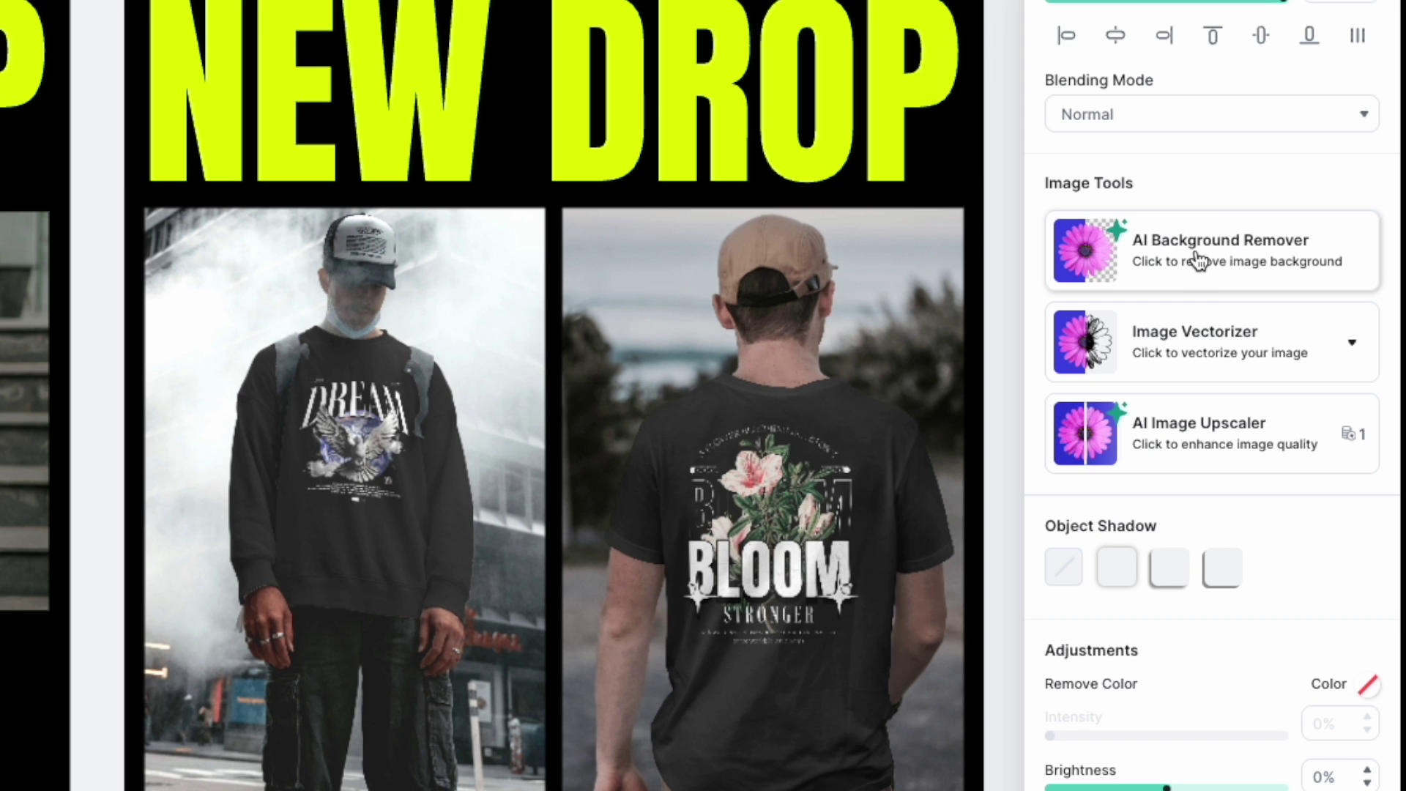
pyautogui.click(1195, 258)
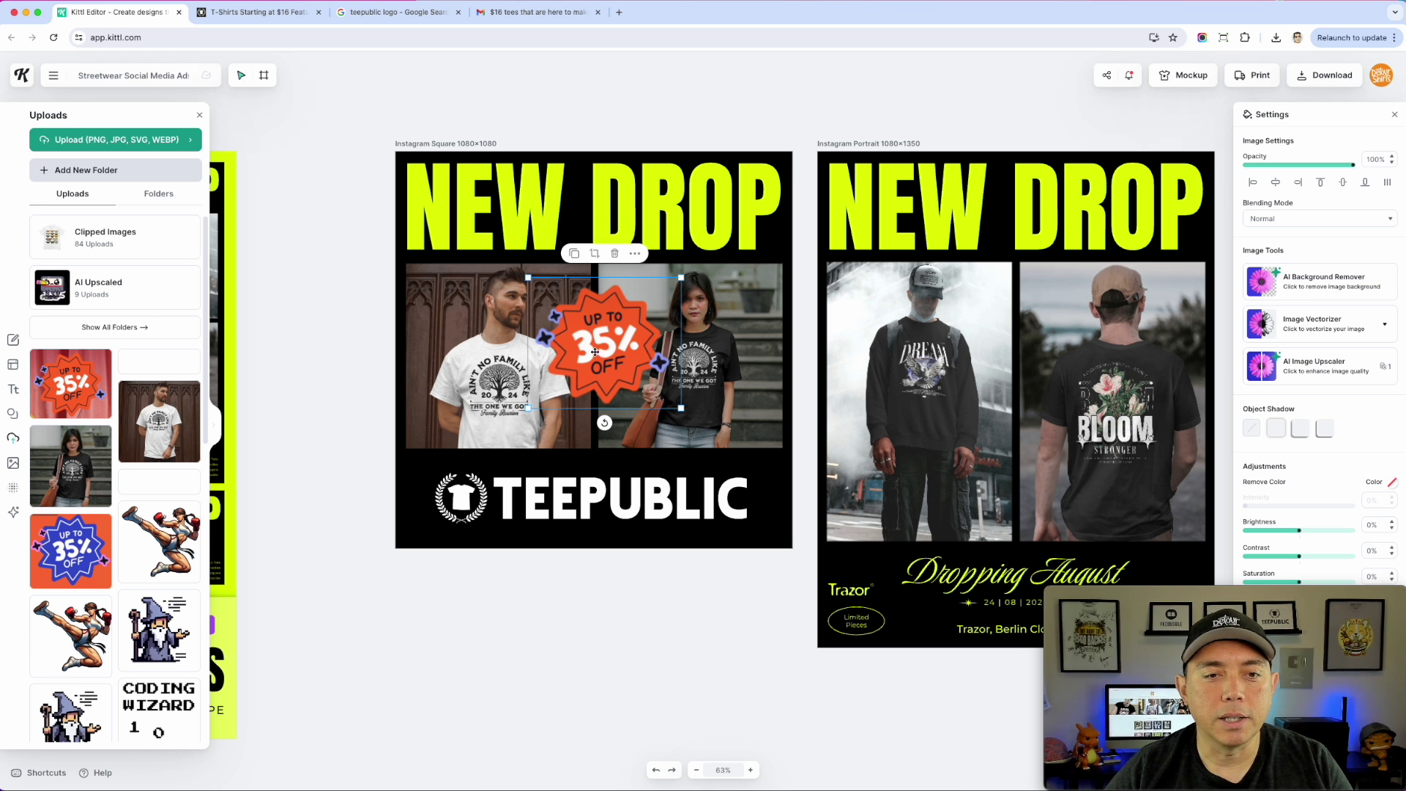
pyautogui.moveTo(682, 408); pyautogui.dragTo(752, 430)
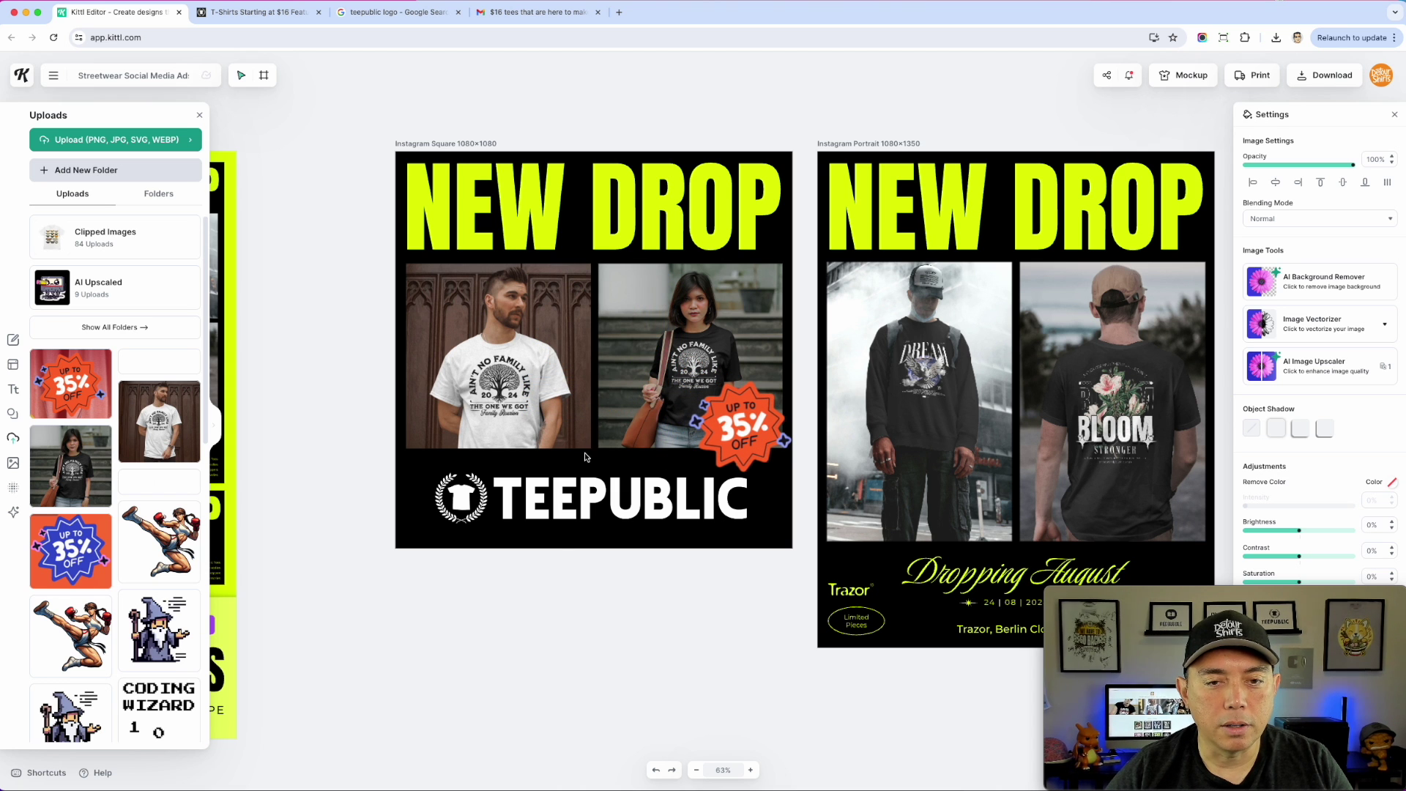
pyautogui.moveTo(662, 460); pyautogui.dragTo(662, 460)
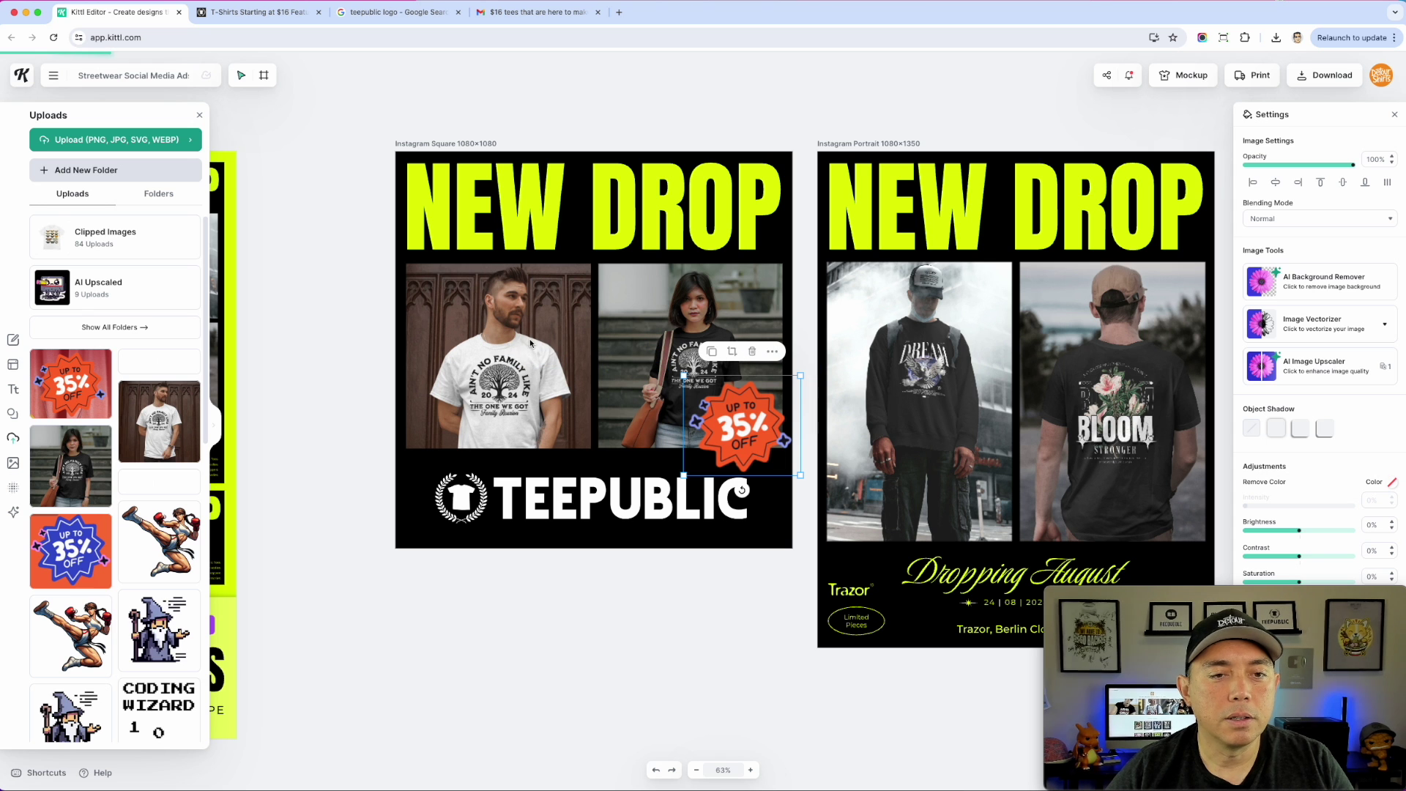
# - Paste the pink superhero graphic, remove its background and place it over the upper-left corner of the man's photo
pyautogui.press('cmd+v')
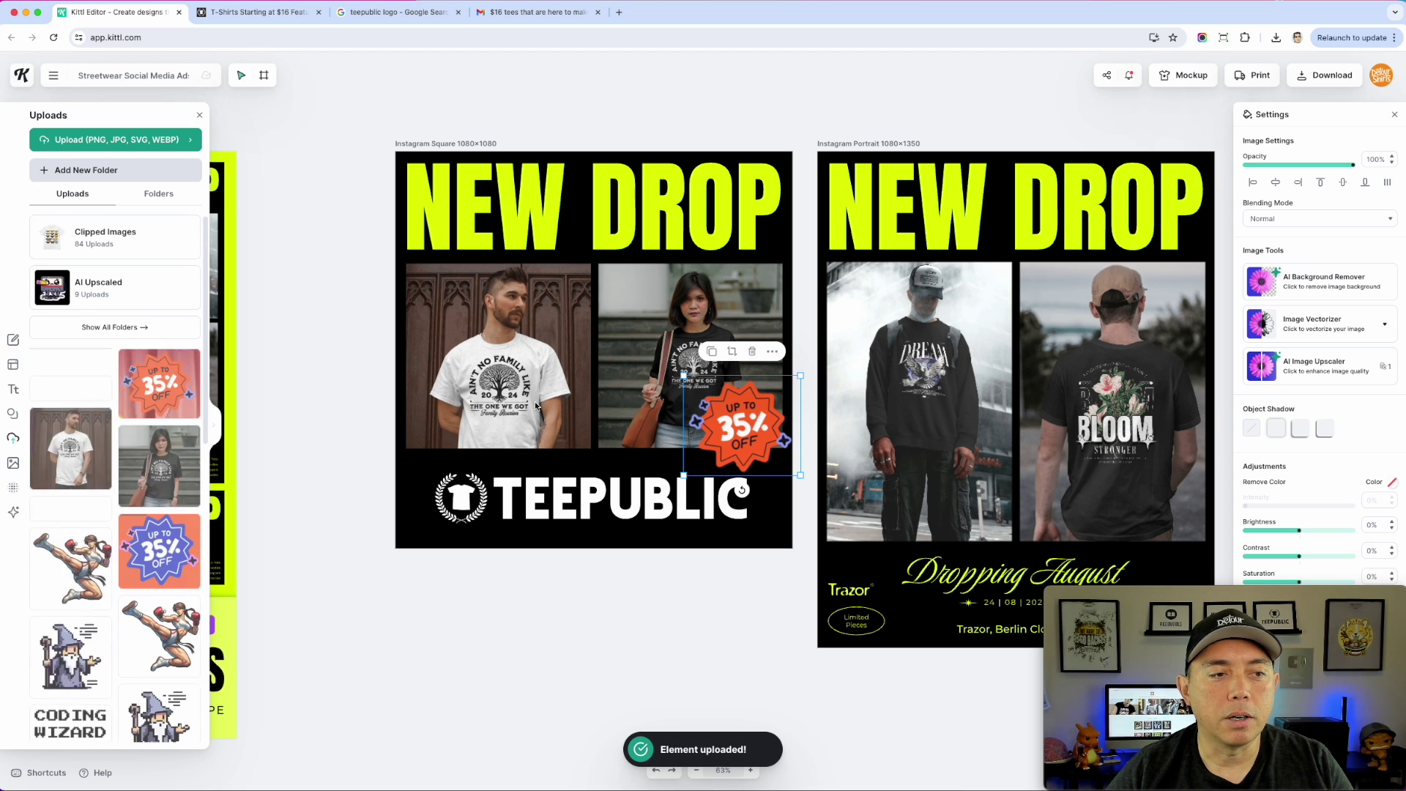
pyautogui.click(1324, 281)
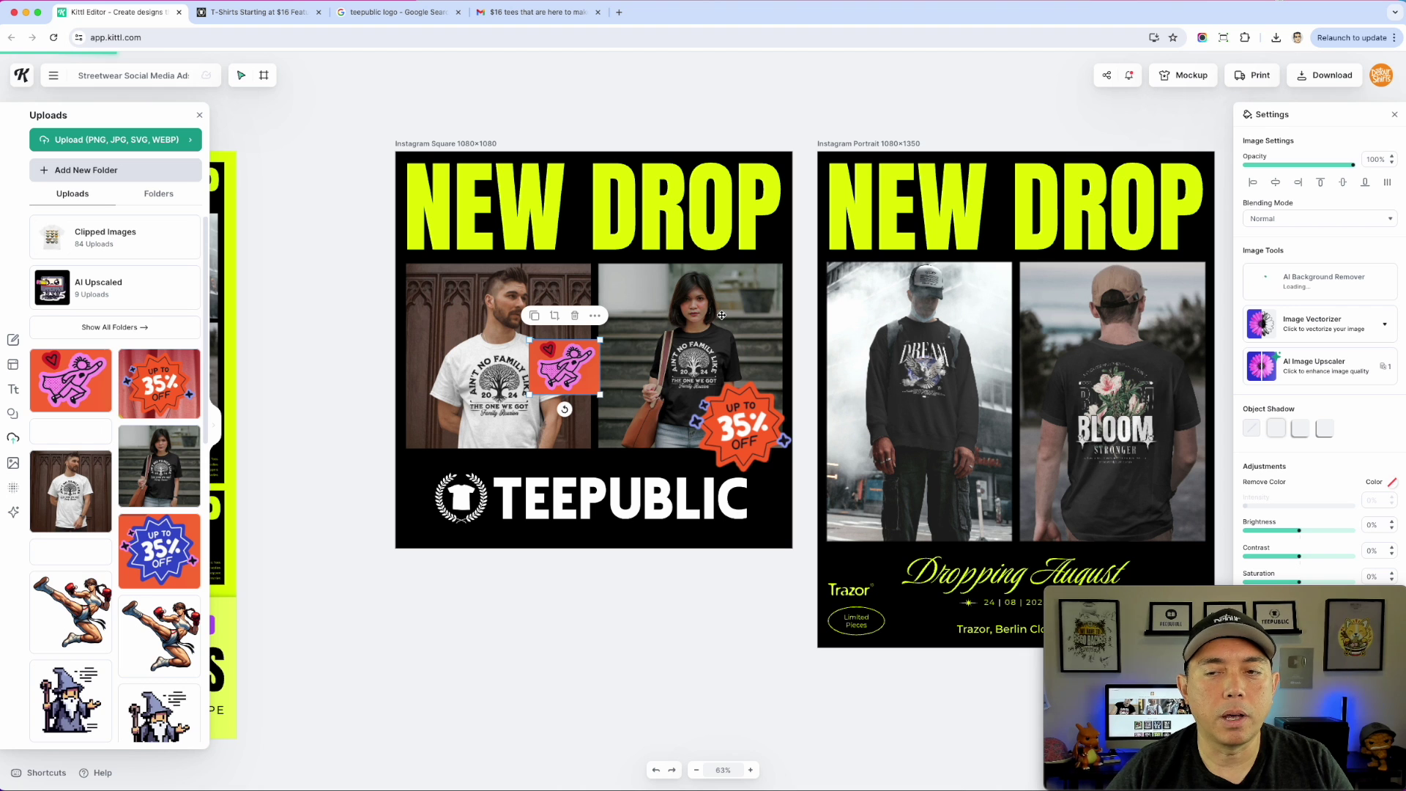
pyautogui.moveTo(586, 381); pyautogui.dragTo(443, 295)
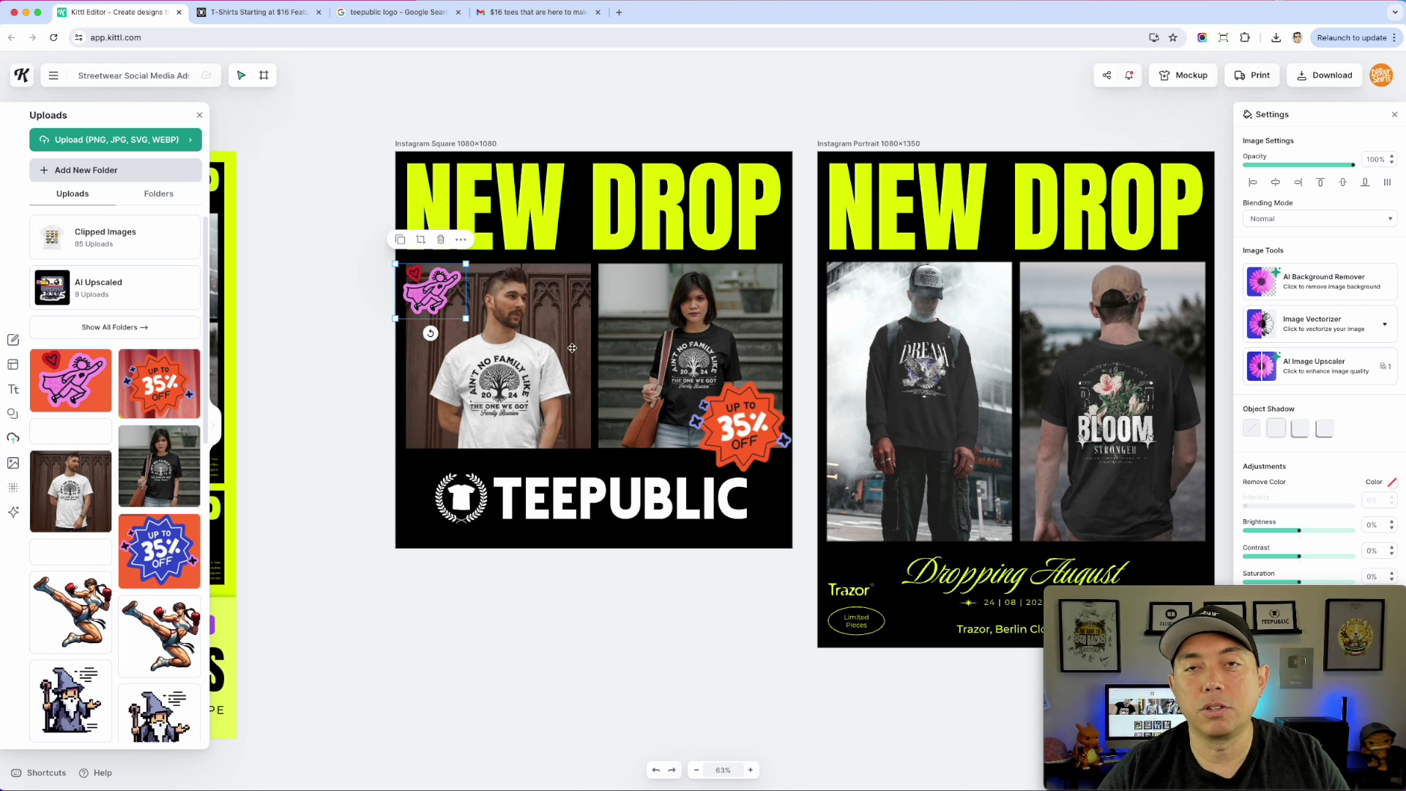
# - Change the Instagram Square headline text to "EVERYTHING IS ON SALE"
pyautogui.doubleClick(650, 217)
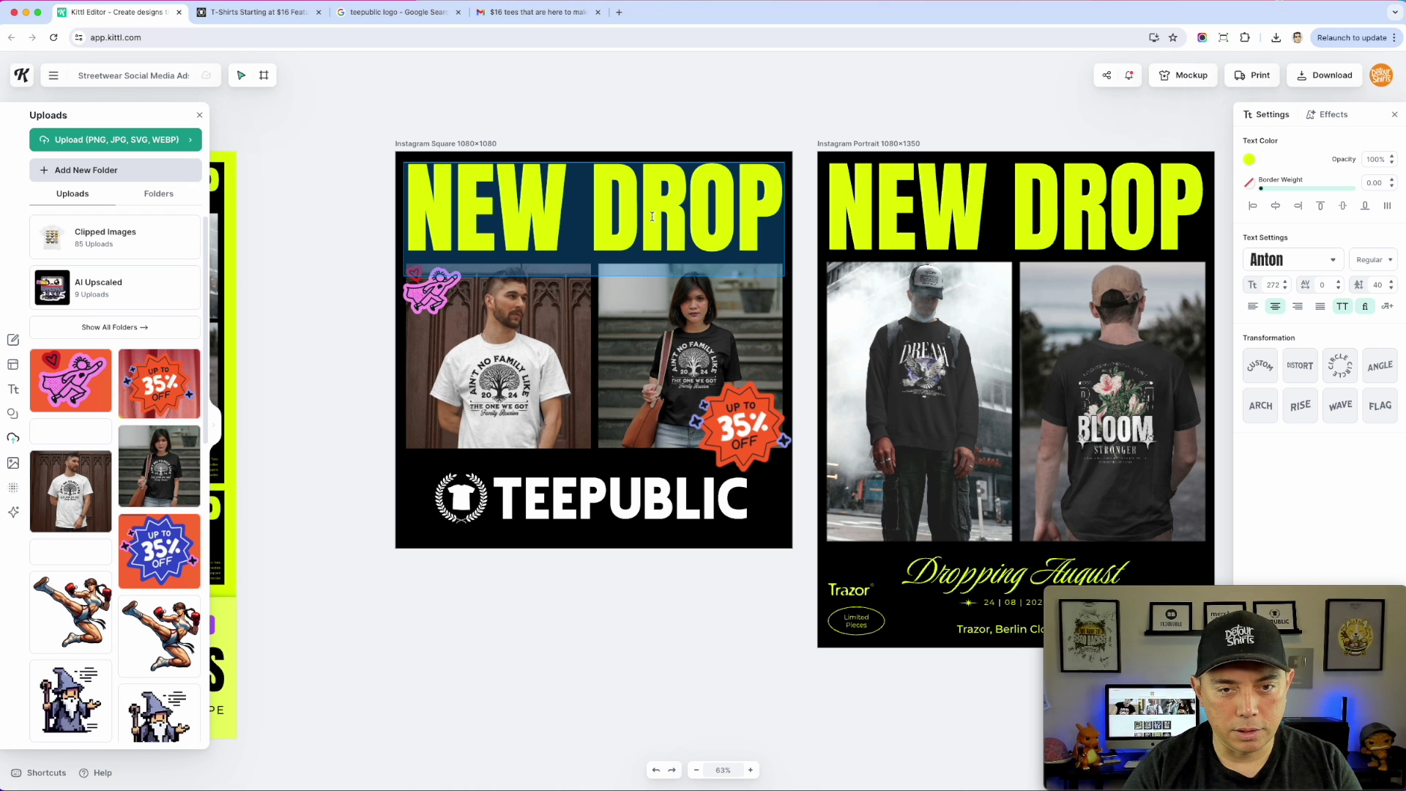
pyautogui.write('Ever')
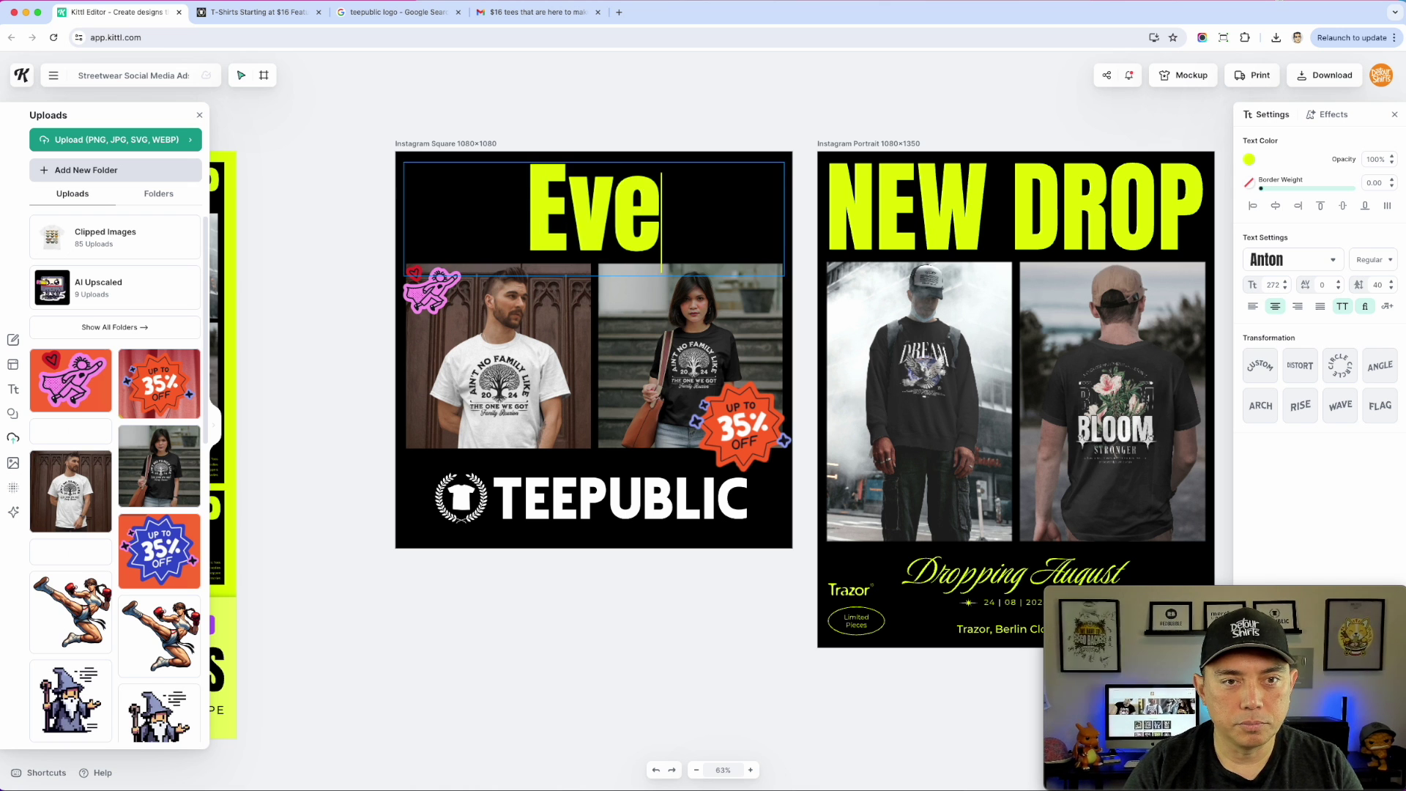
pyautogui.press('BackSpace')
pyautogui.press('BackSpace')
pyautogui.press('BackSpace')
pyautogui.write('vert')
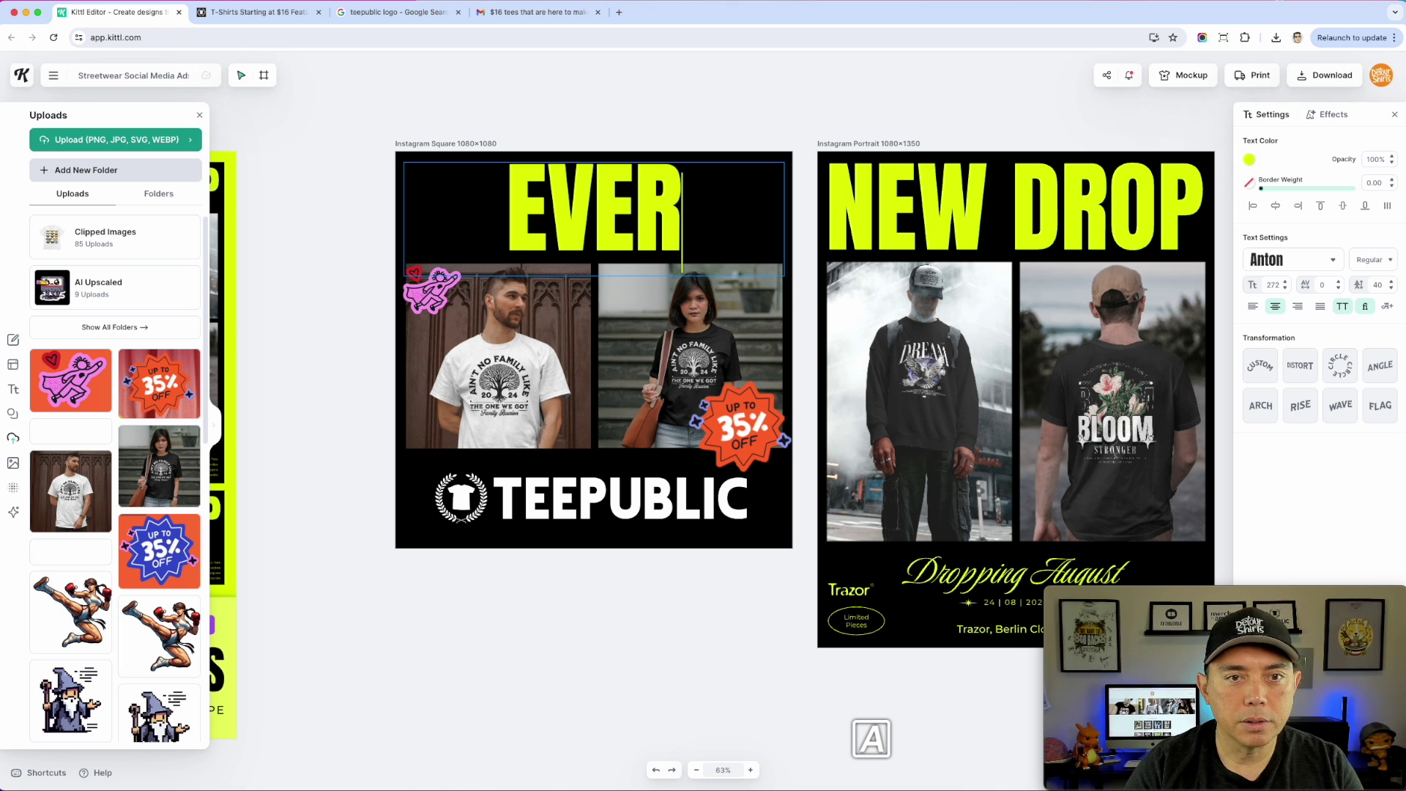
pyautogui.press('BackSpace')
pyautogui.write('ything')
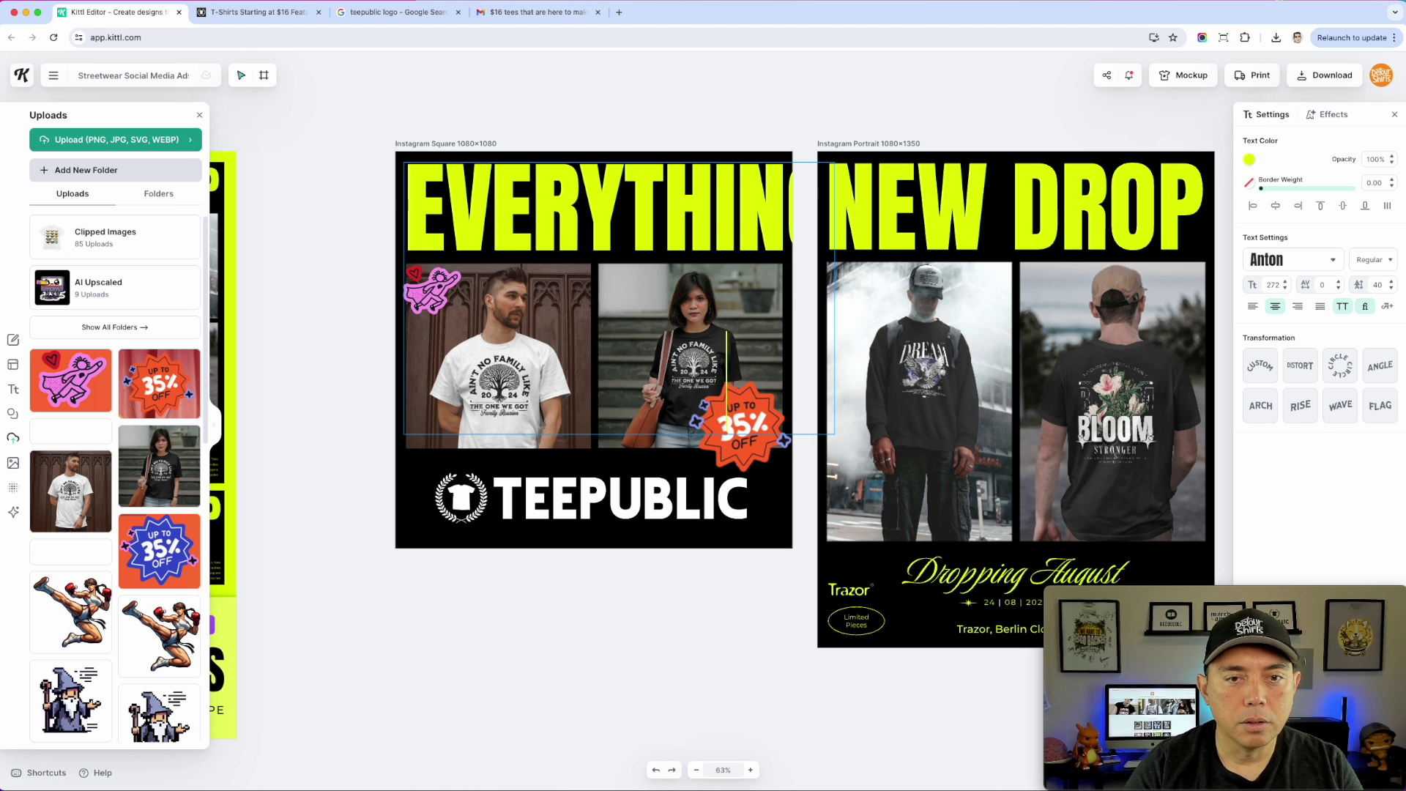
pyautogui.press('Escape')
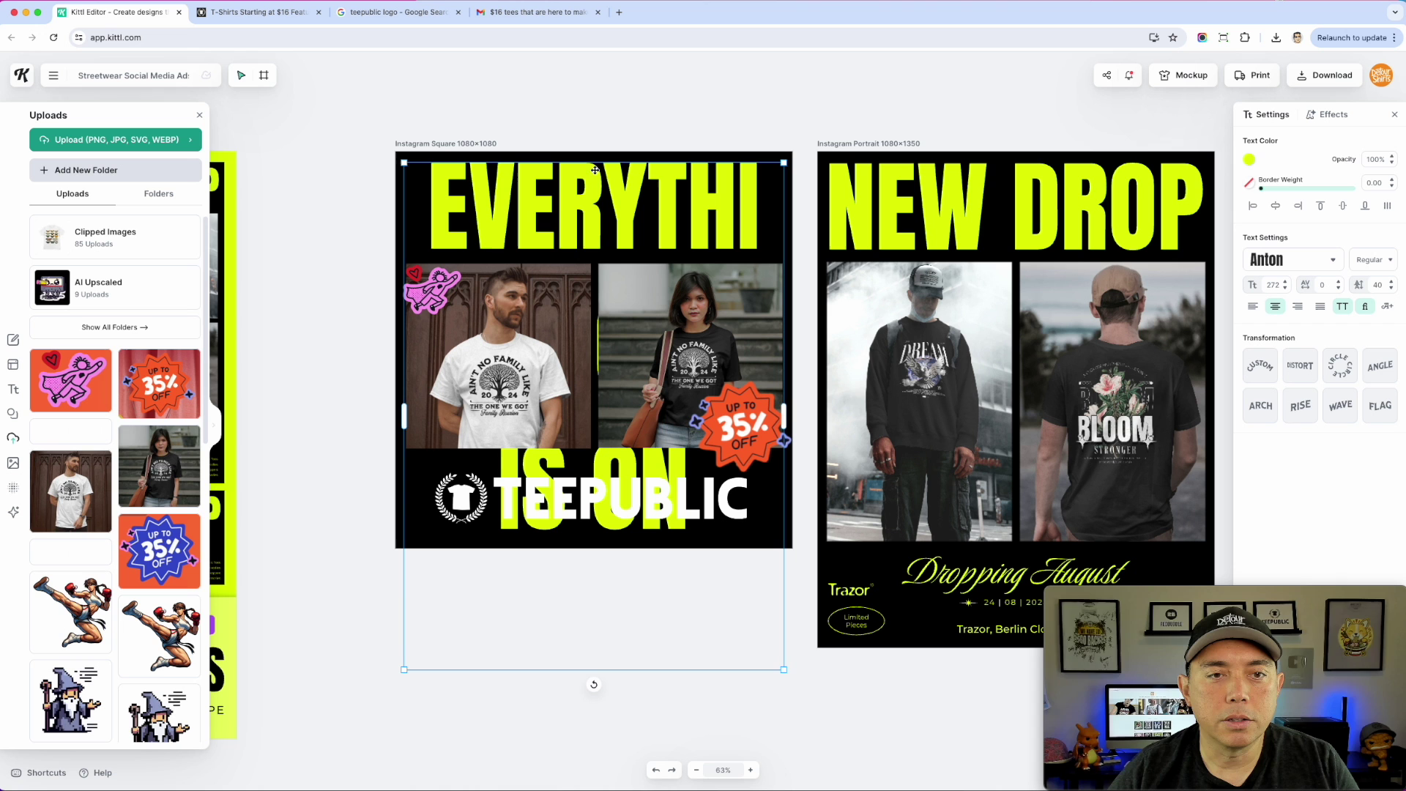
# - Scale the headline down and widen its text box so it fits on one line across the top of the artboard
pyautogui.moveTo(769, 648); pyautogui.dragTo(519, 317)
pyautogui.moveTo(520, 240); pyautogui.dragTo(795, 238)
pyautogui.moveTo(569, 175); pyautogui.dragTo(561, 185)
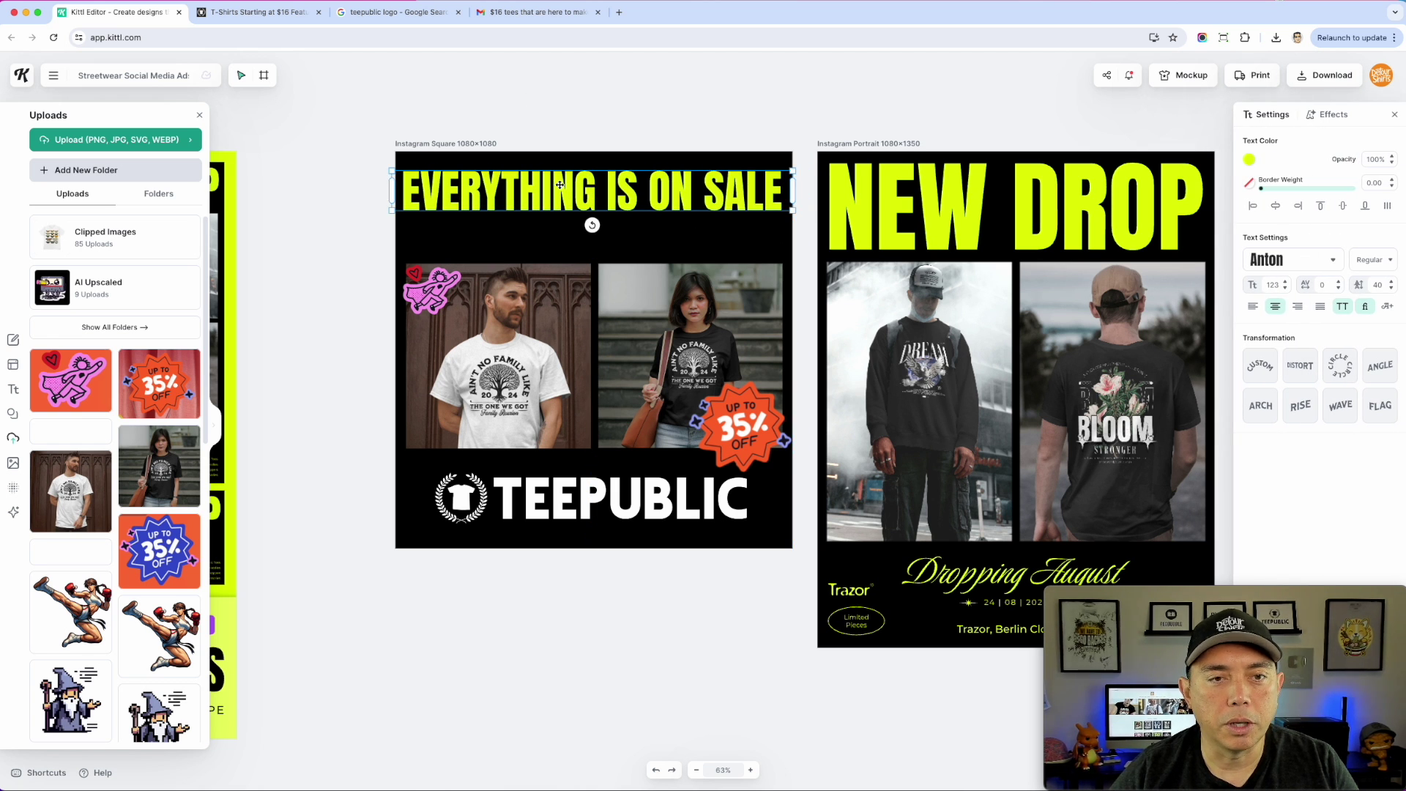
# - Change the headline text to "$16 T-SHIRTS" and enlarge it to fill more of the space above the photos
pyautogui.doubleClick(560, 185)
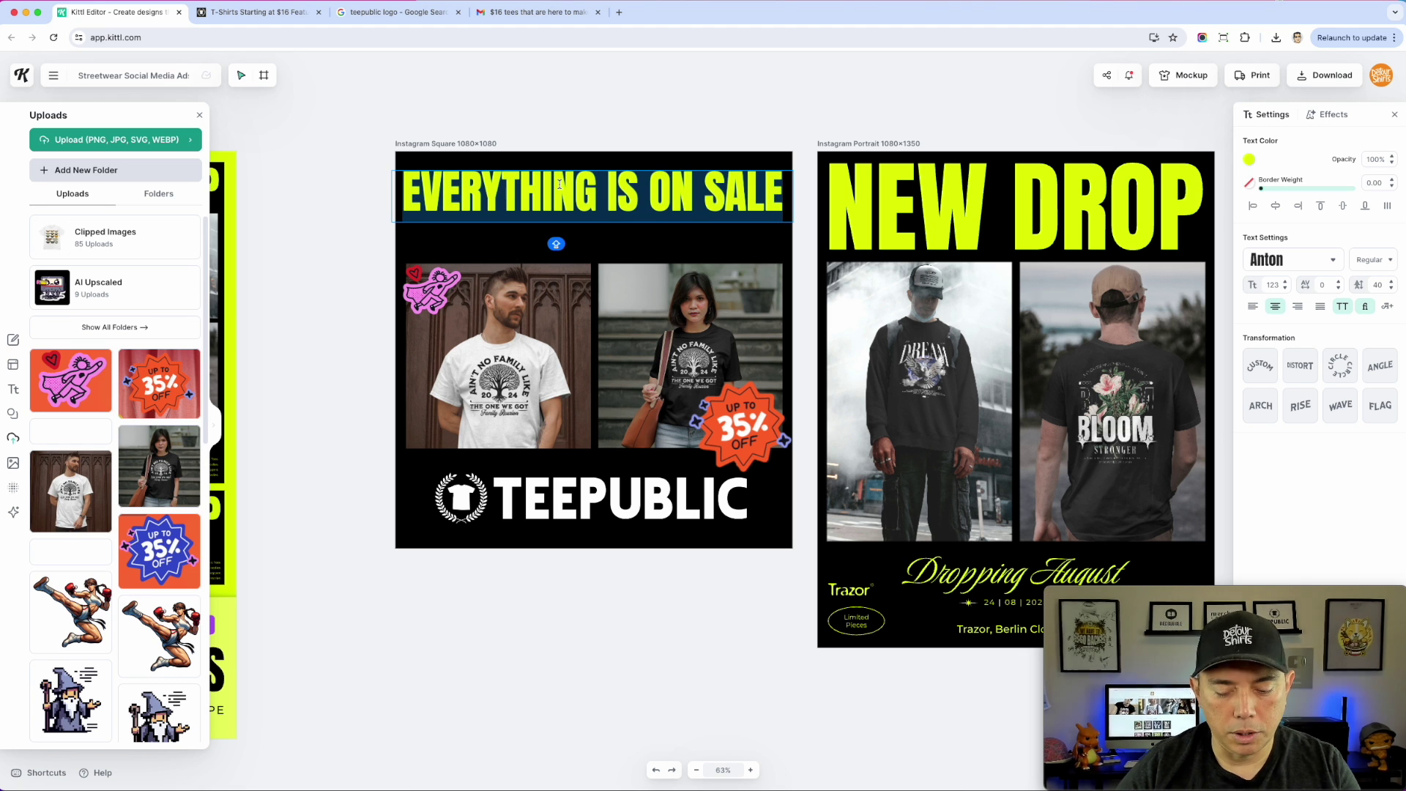
pyautogui.write('$16 YTE')
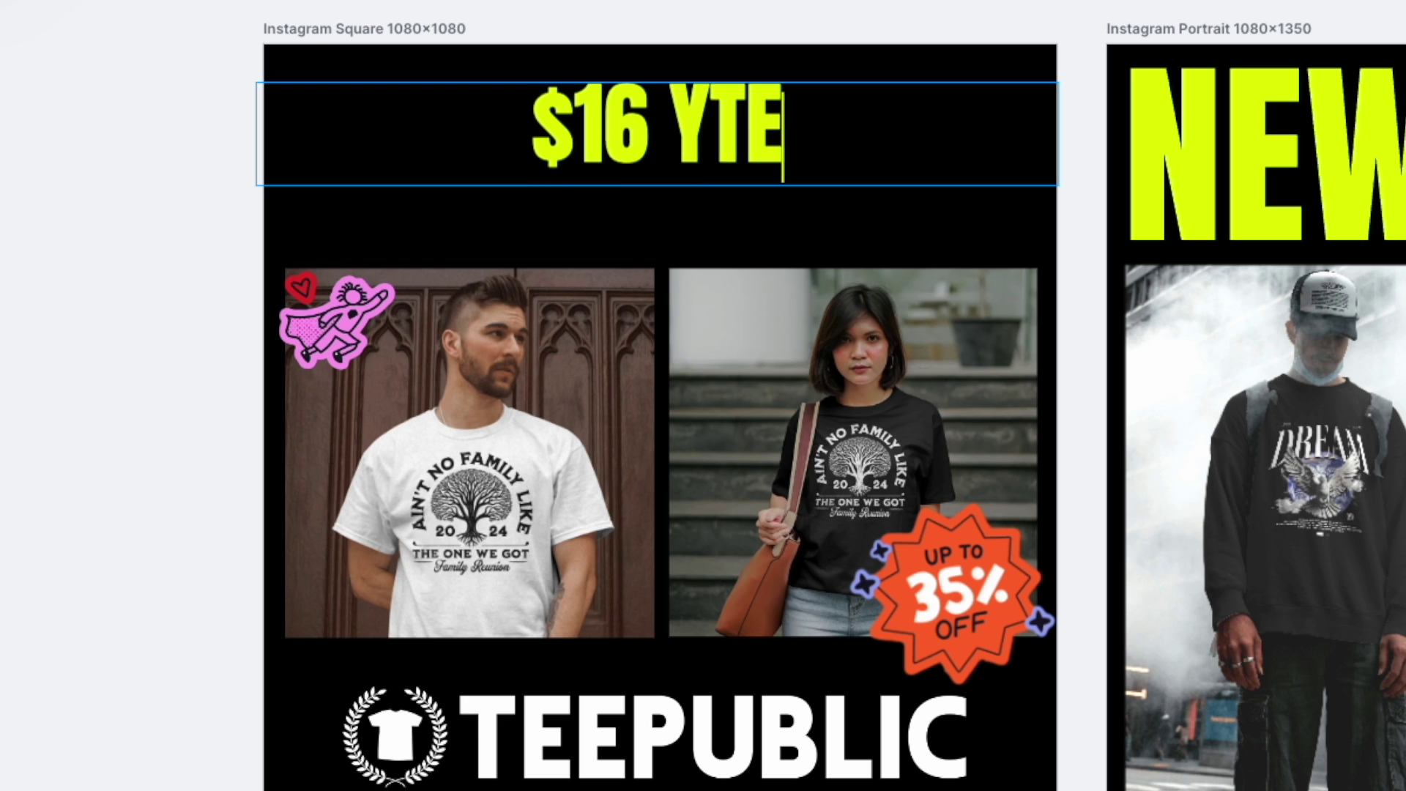
pyautogui.press('BackSpace')
pyautogui.press('BackSpace')
pyautogui.press('BackSpace')
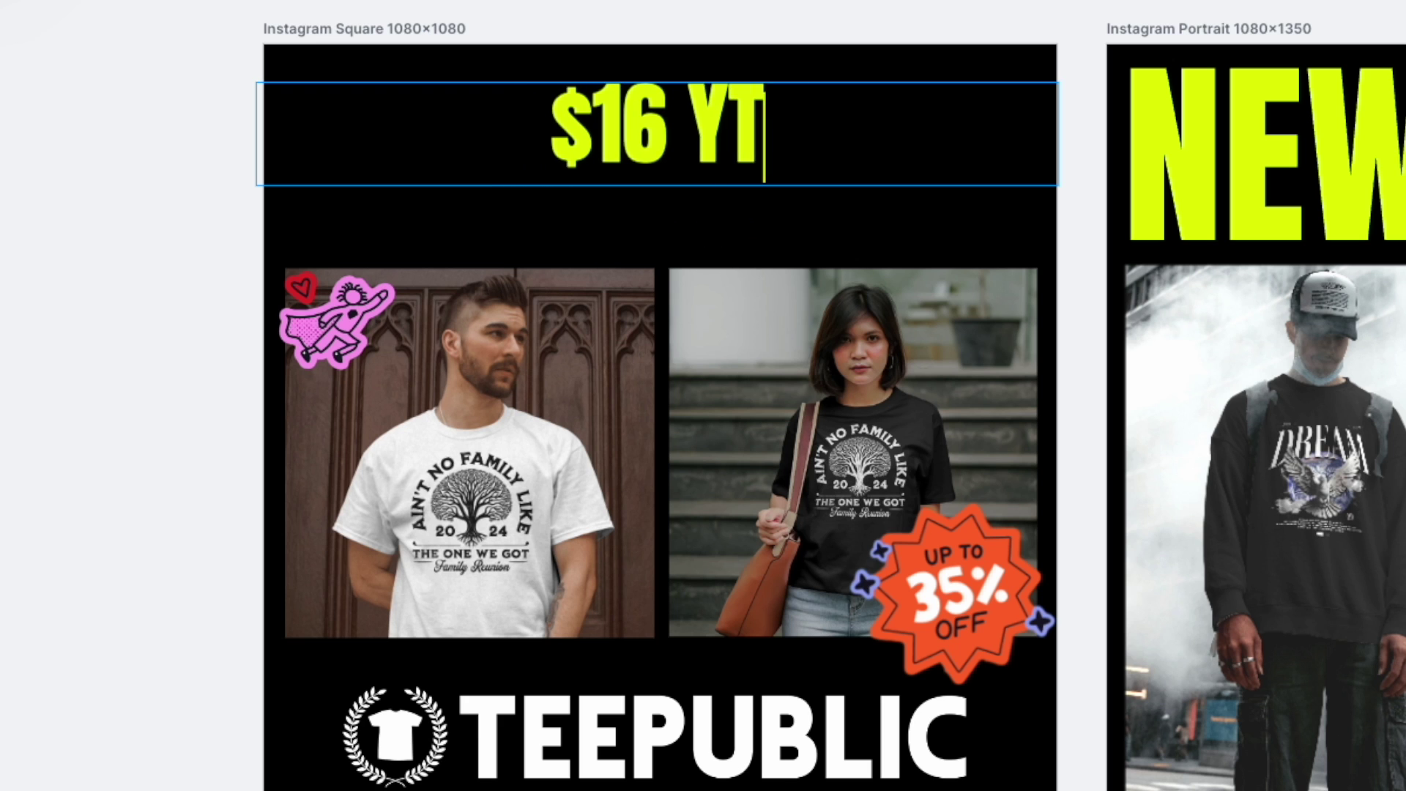
pyautogui.write('T-SHIRTS')
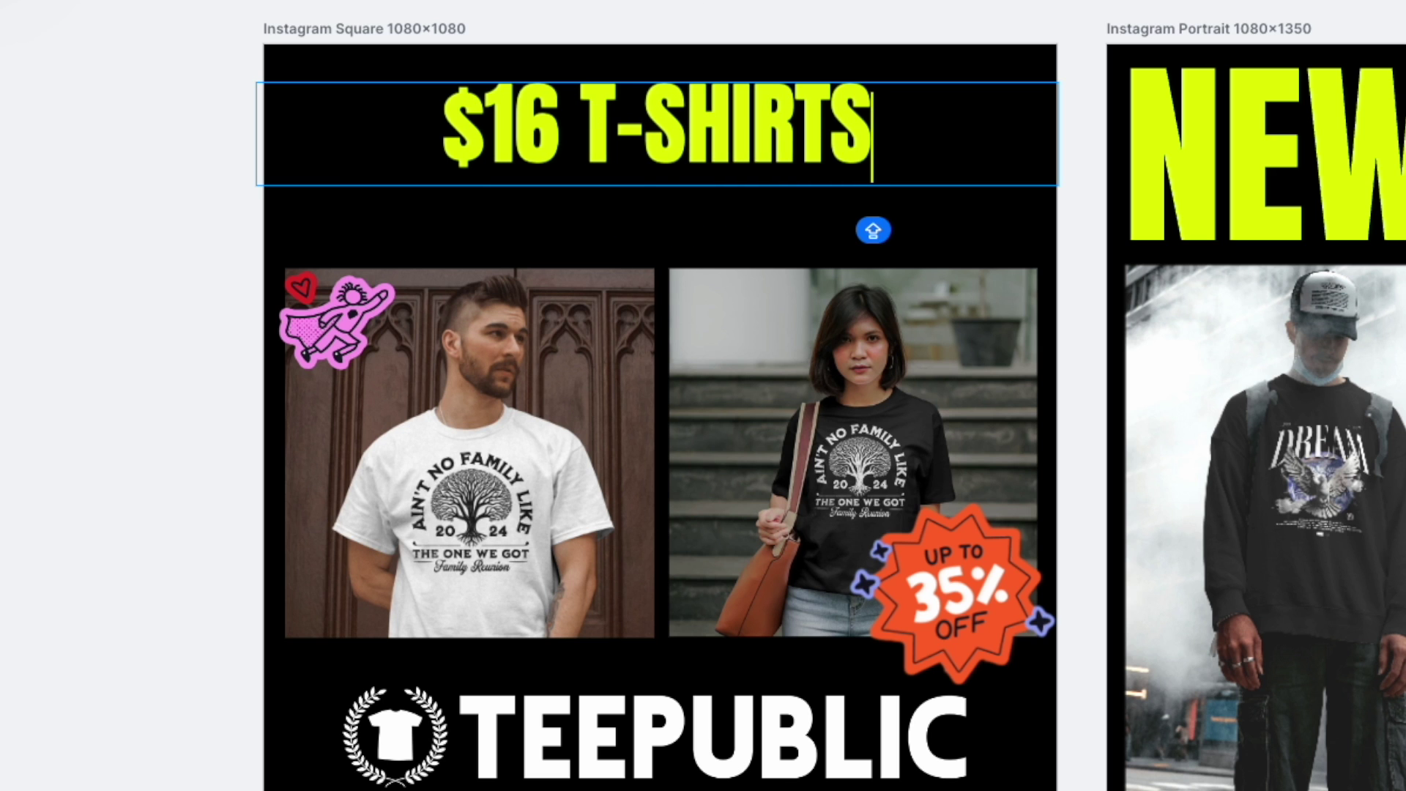
pyautogui.press('Escape')
pyautogui.moveTo(1063, 120); pyautogui.dragTo(1061, 264)
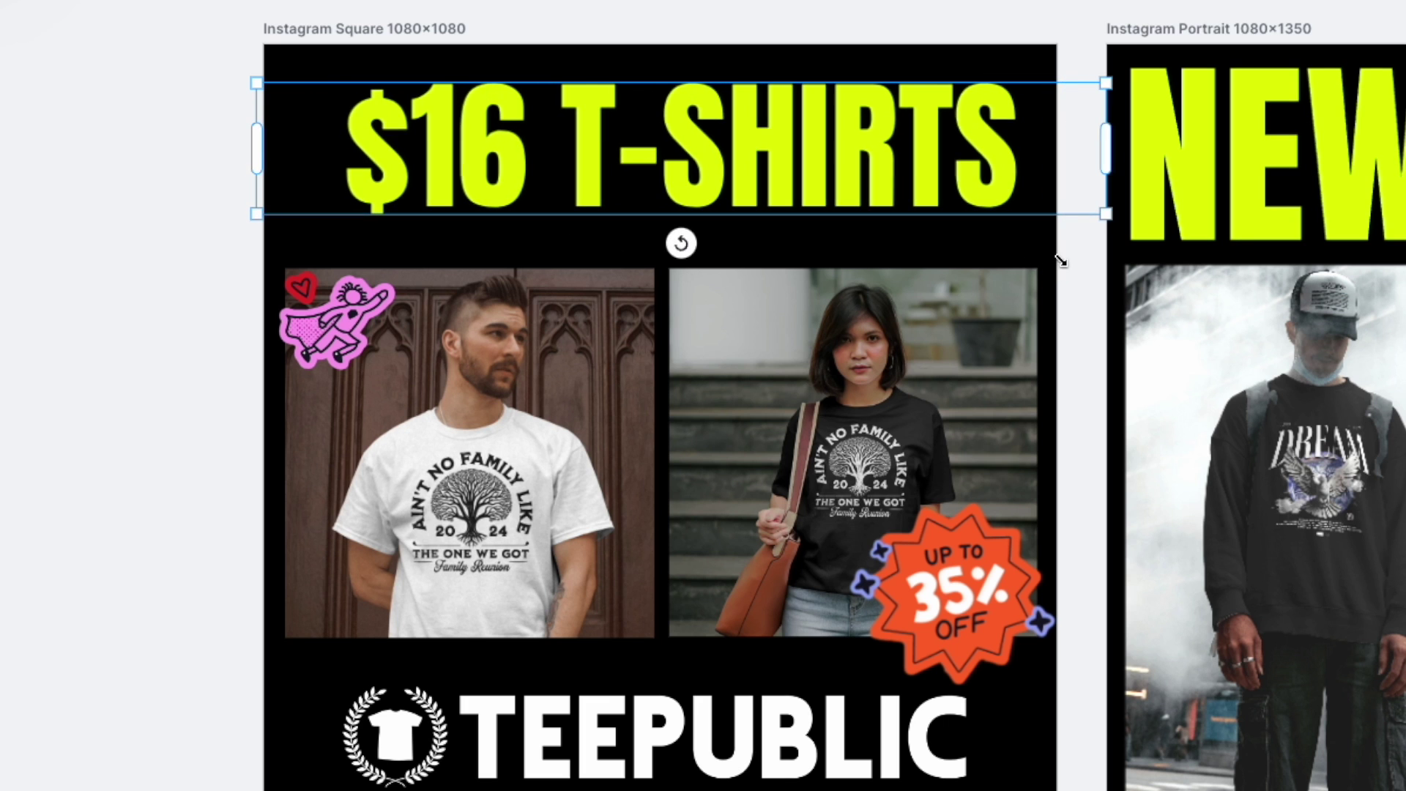
# - Enlarge the Instagram Square headline slightly and change its text to "$16 TEES"
pyautogui.moveTo(260, 217); pyautogui.dragTo(227, 250)
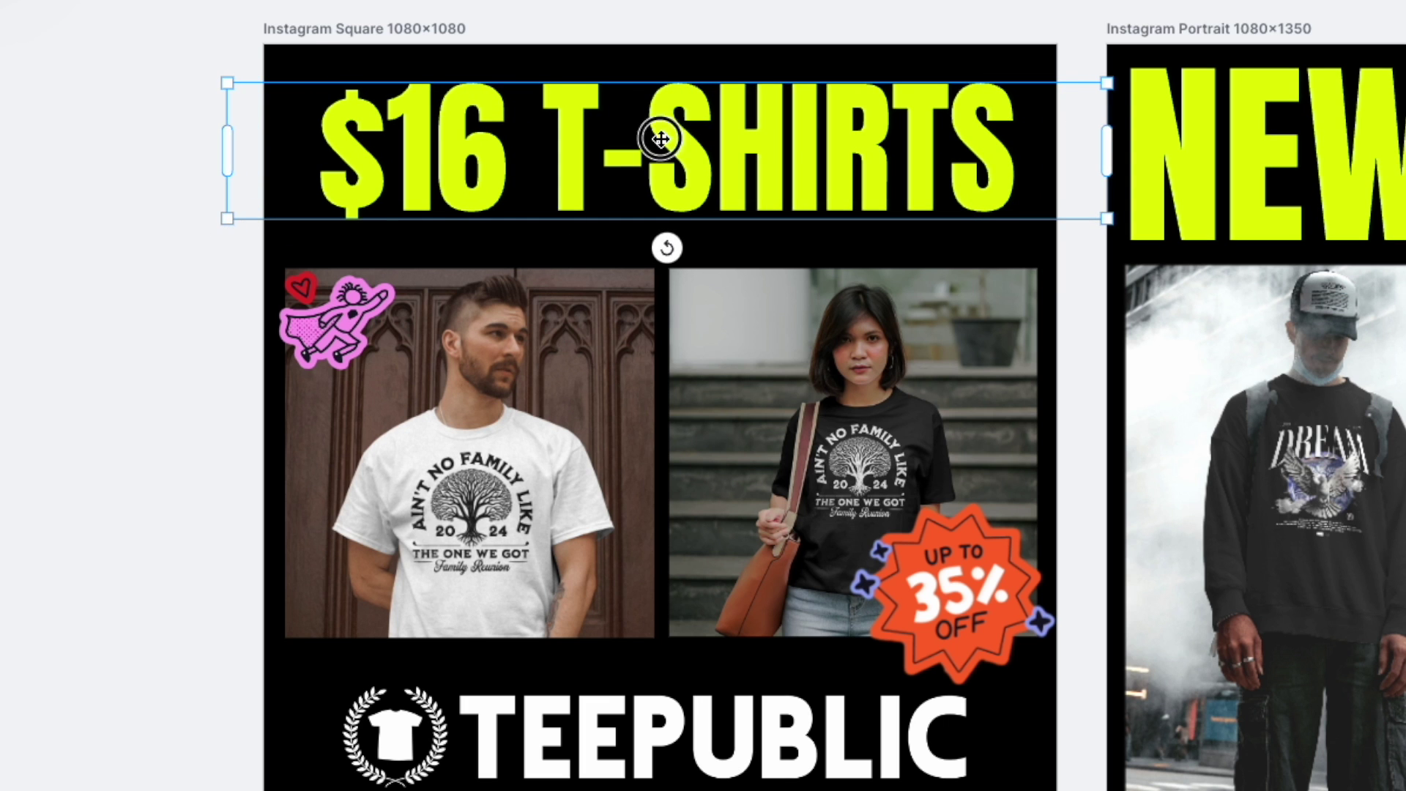
pyautogui.doubleClick(659, 139)
pyautogui.click(609, 122)
pyautogui.moveTo(607, 123); pyautogui.dragTo(1006, 122)
pyautogui.write('EES')
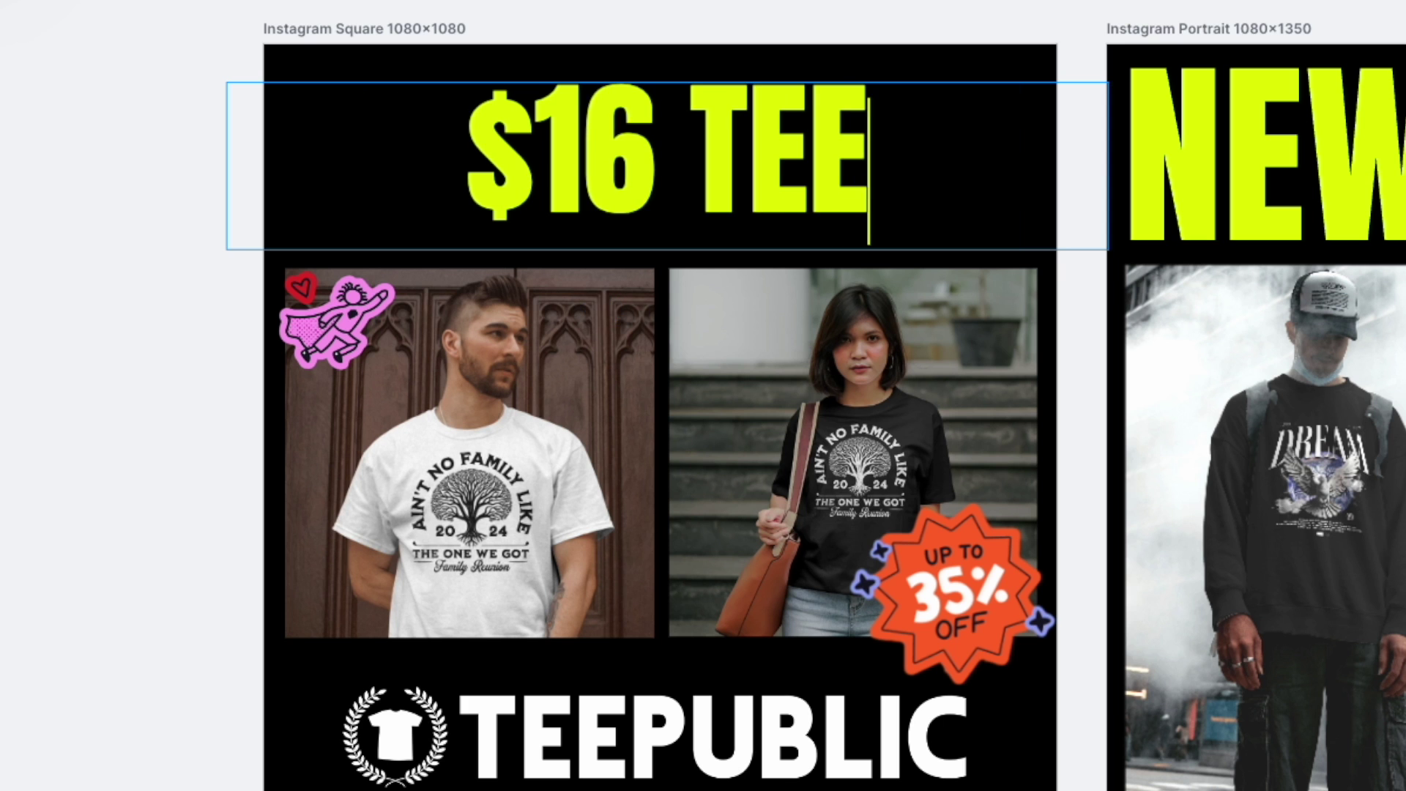
pyautogui.press('Escape')
# - Narrow the "$16 TEES" text box and scale the headline up to span the space above the two photos
pyautogui.moveTo(1107, 149); pyautogui.dragTo(777, 149)
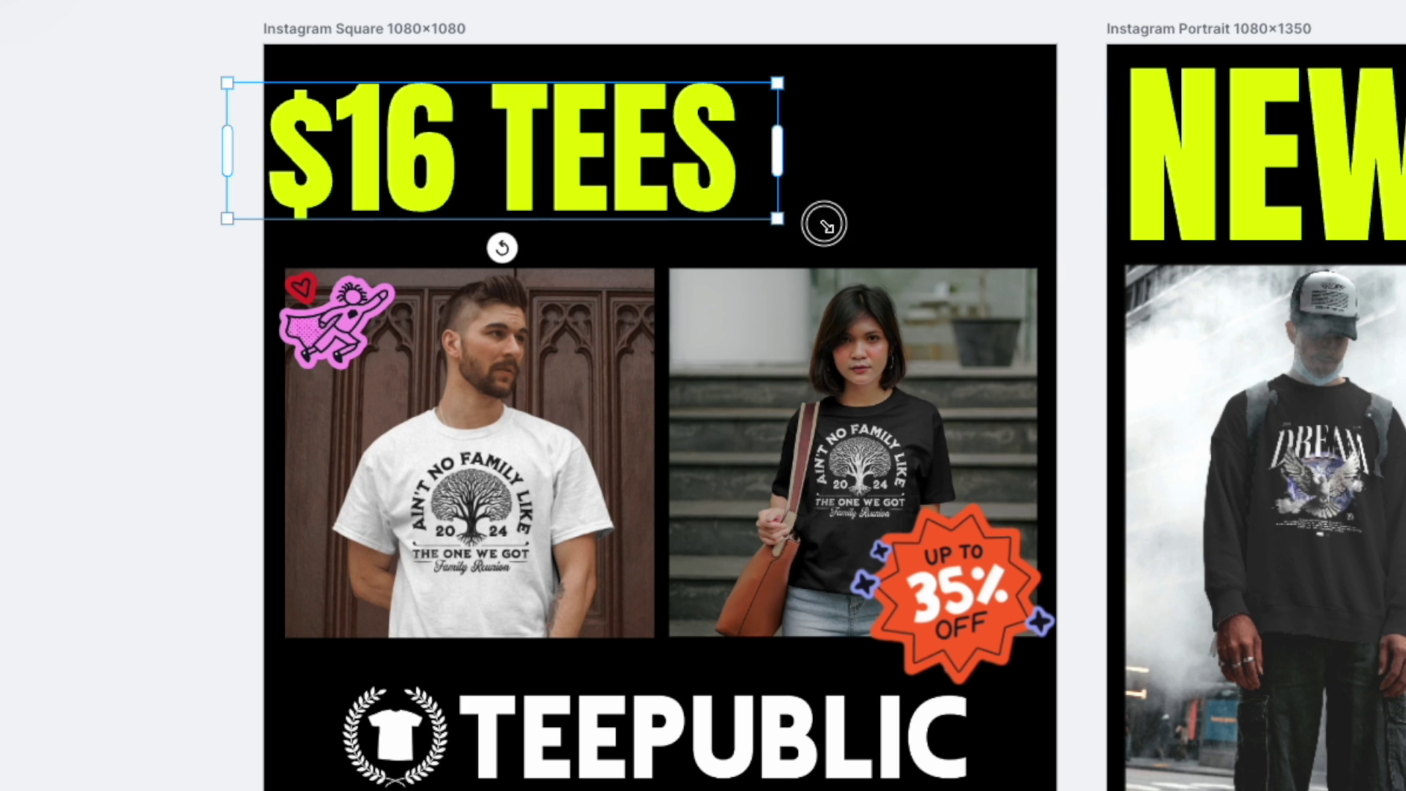
pyautogui.moveTo(825, 225); pyautogui.dragTo(1002, 244)
pyautogui.moveTo(842, 157); pyautogui.dragTo(854, 157)
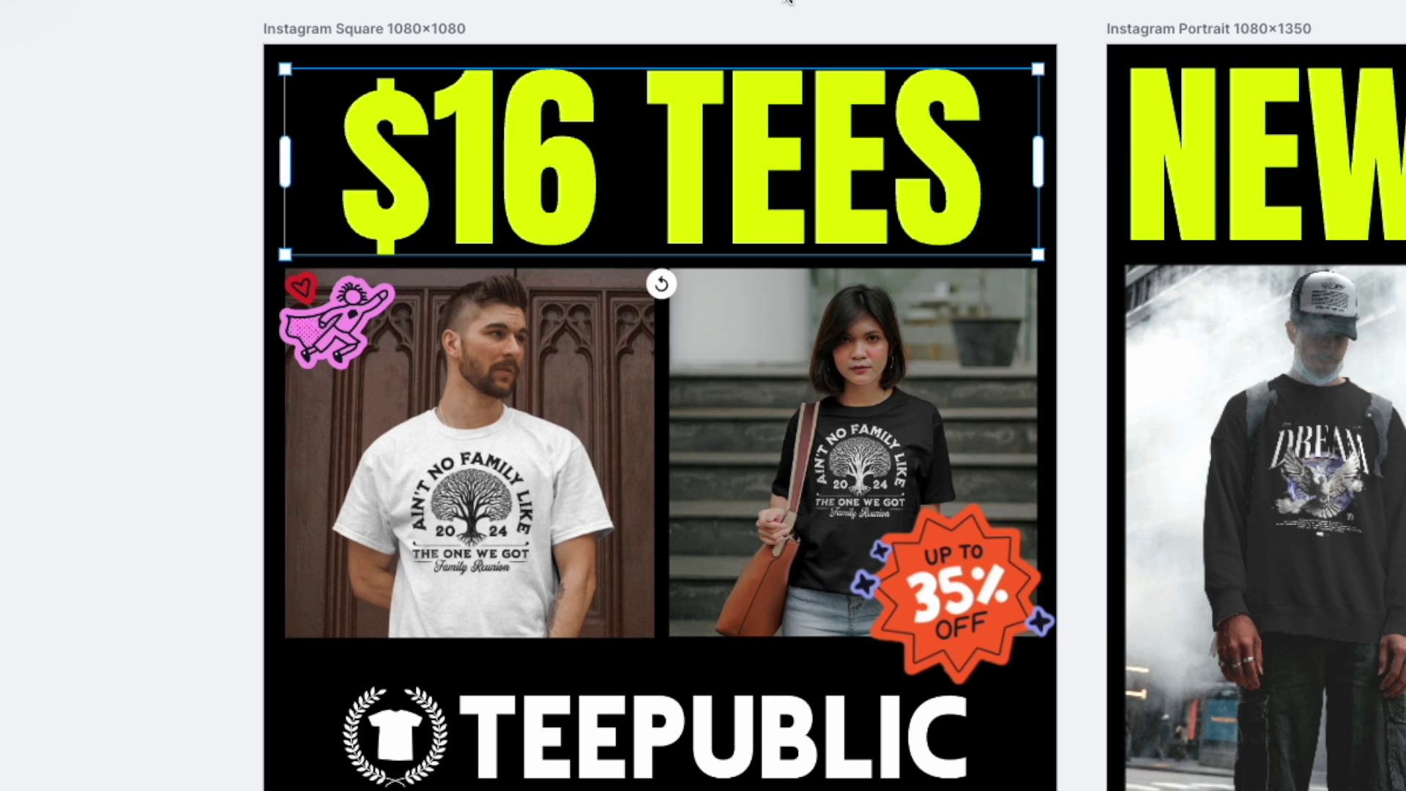
pyautogui.click(788, 2)
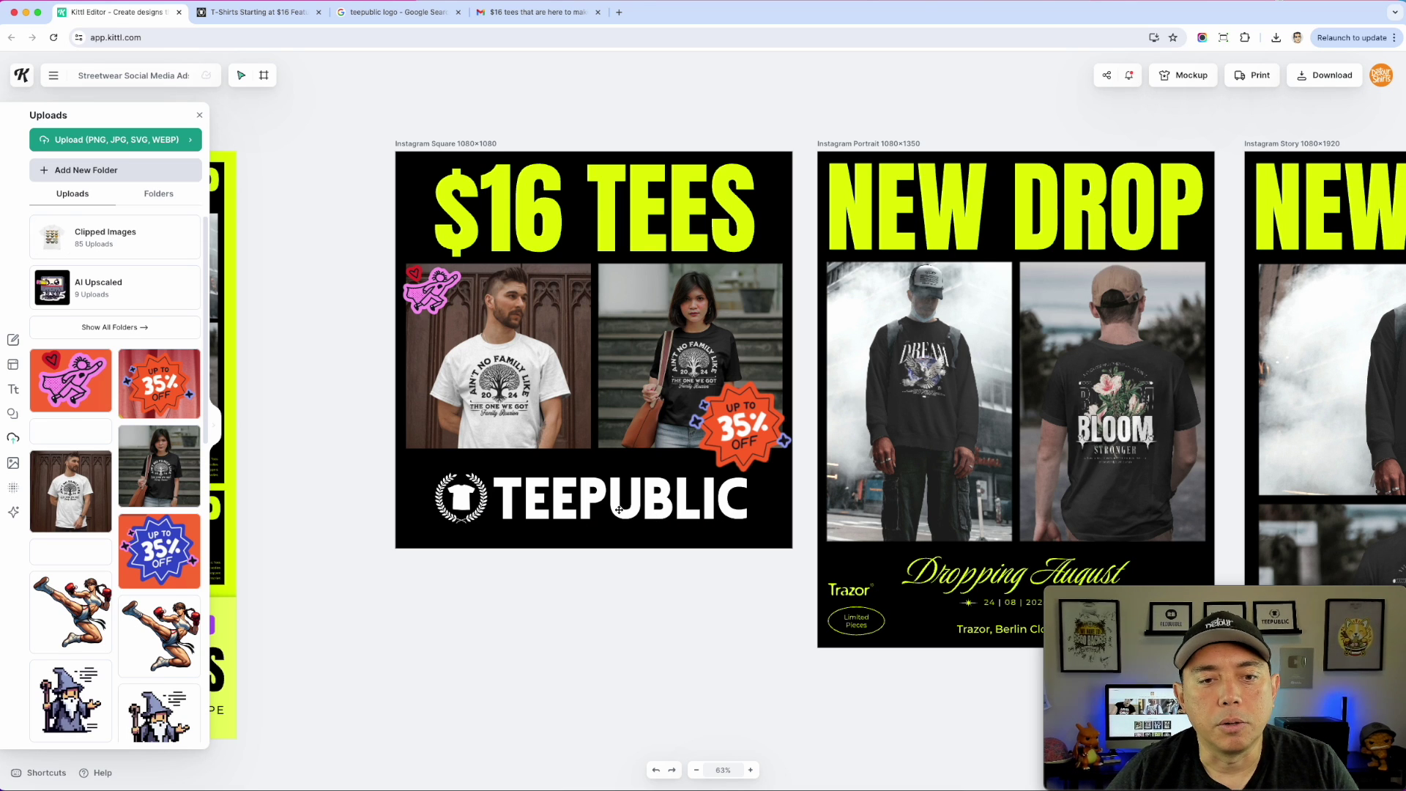
# - Move the TeePublic logo up slightly and add a white headline text beneath it
pyautogui.moveTo(620, 507); pyautogui.dragTo(629, 485)
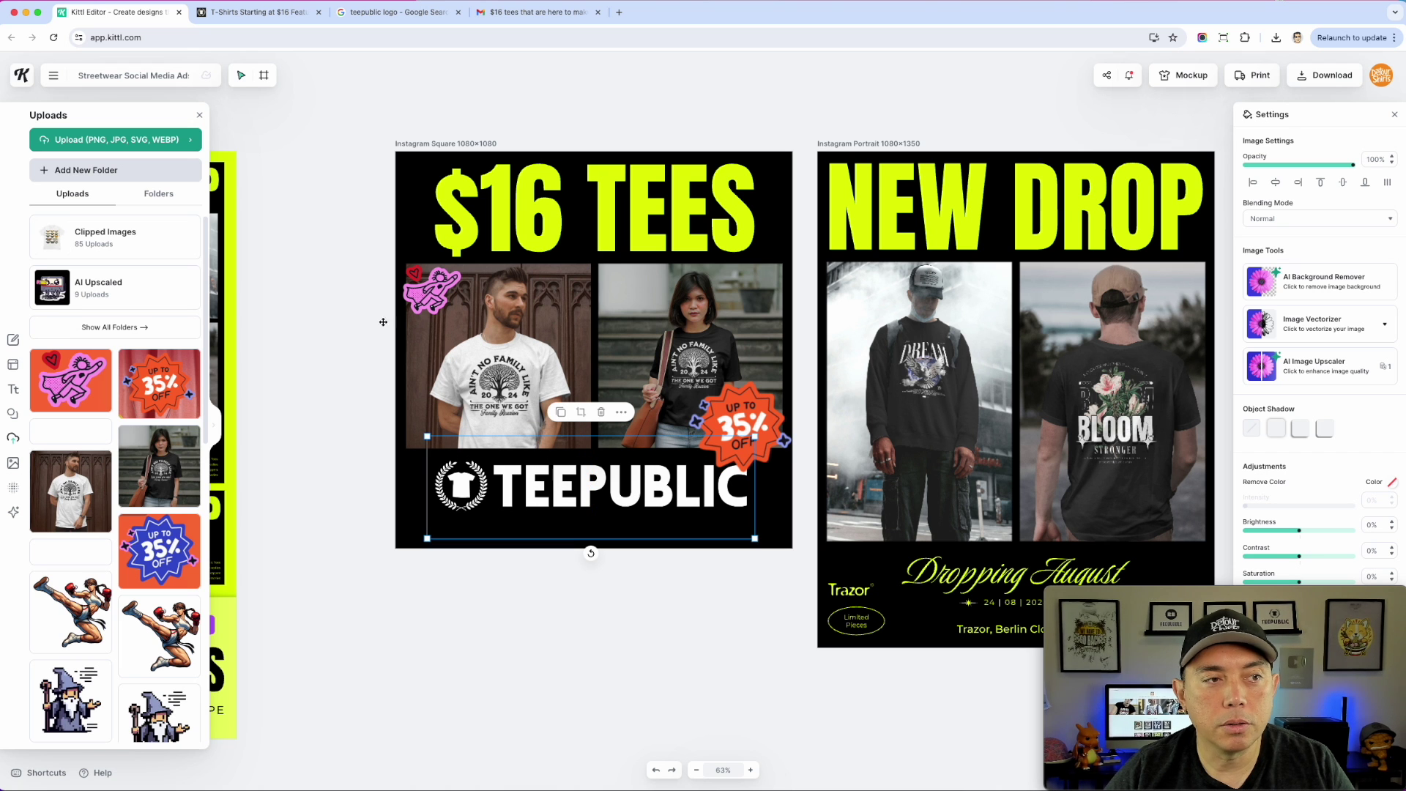
pyautogui.click(13, 390)
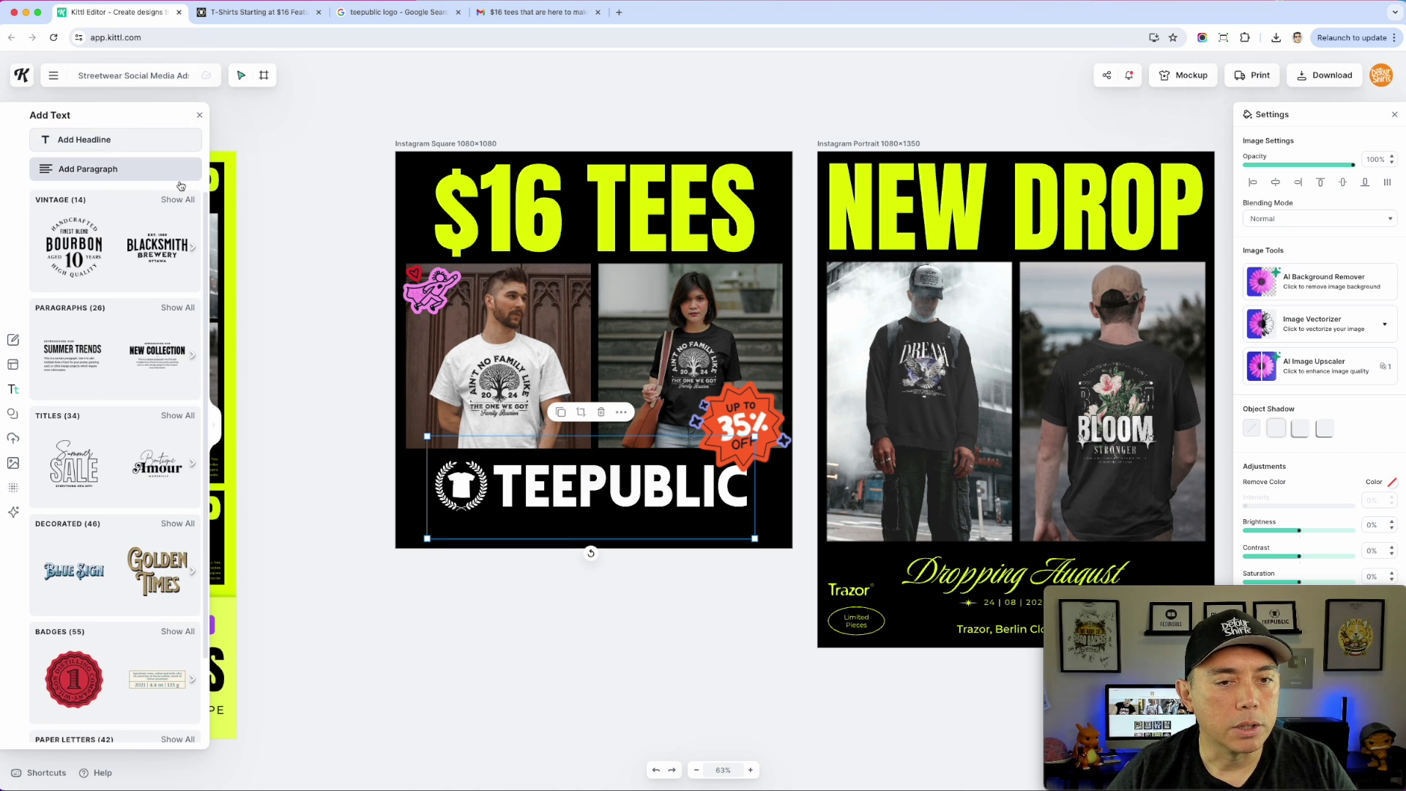
pyautogui.click(110, 140)
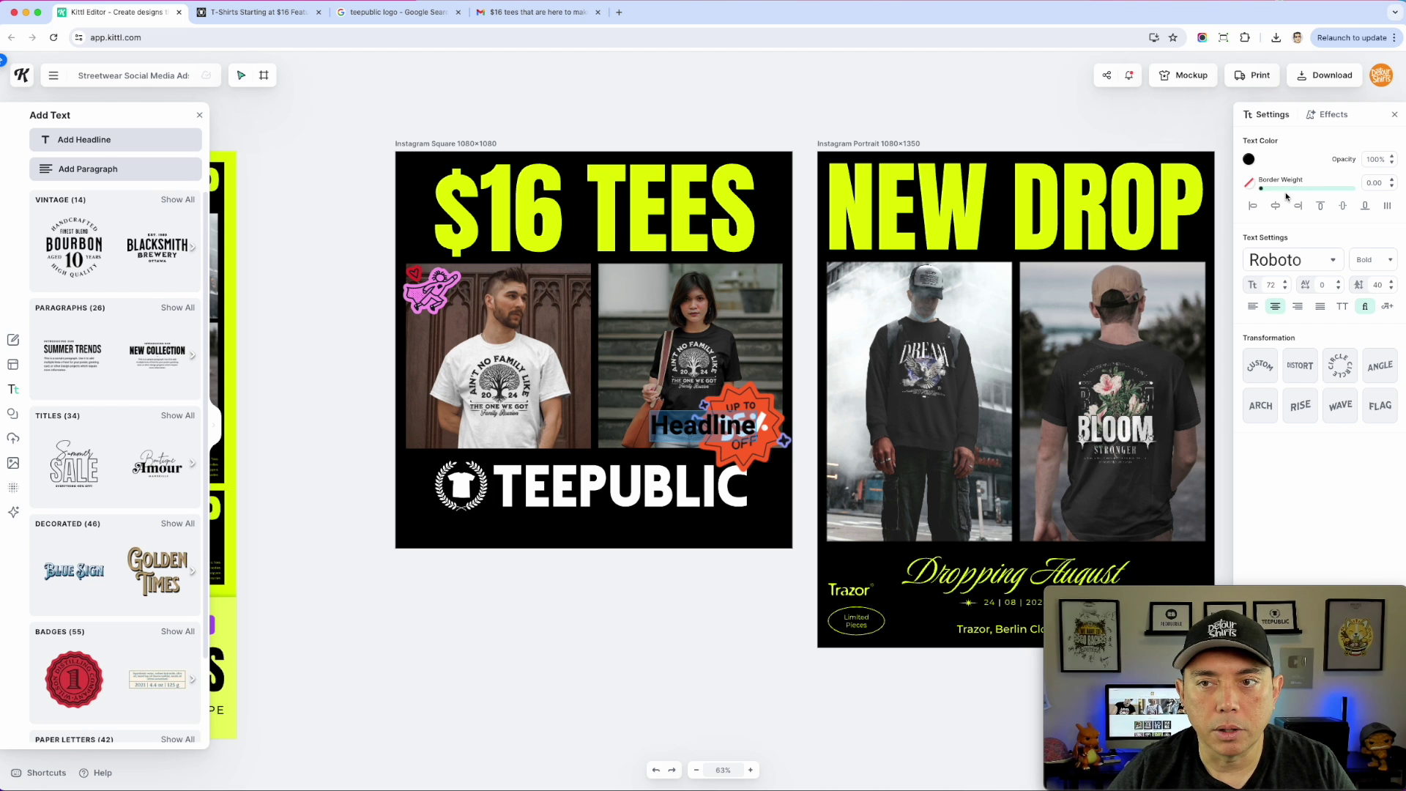
pyautogui.moveTo(703, 425); pyautogui.dragTo(595, 528)
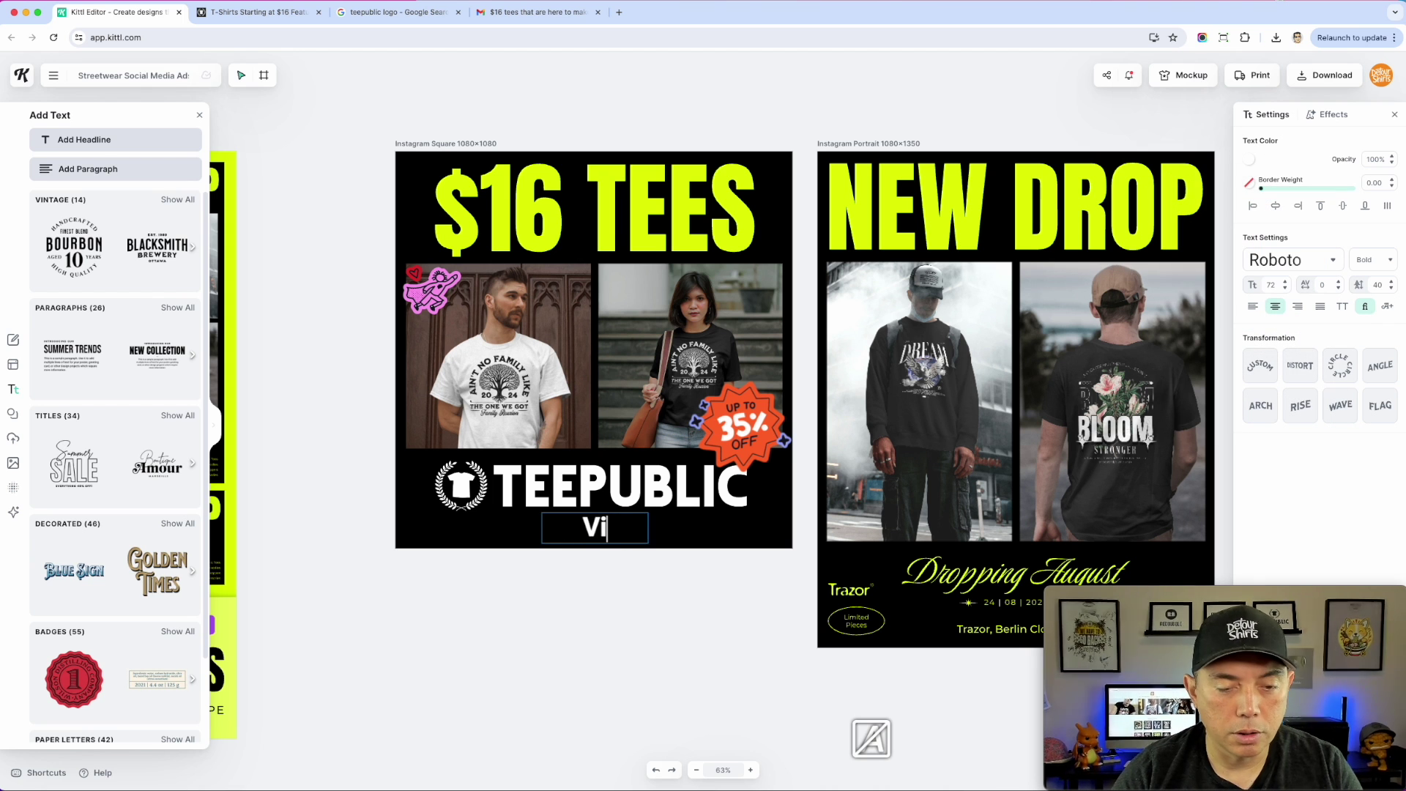
# - Replace the new text with "Visit my stor at" and widen its box so it fits on one line below the logo
pyautogui.write('Visit my')
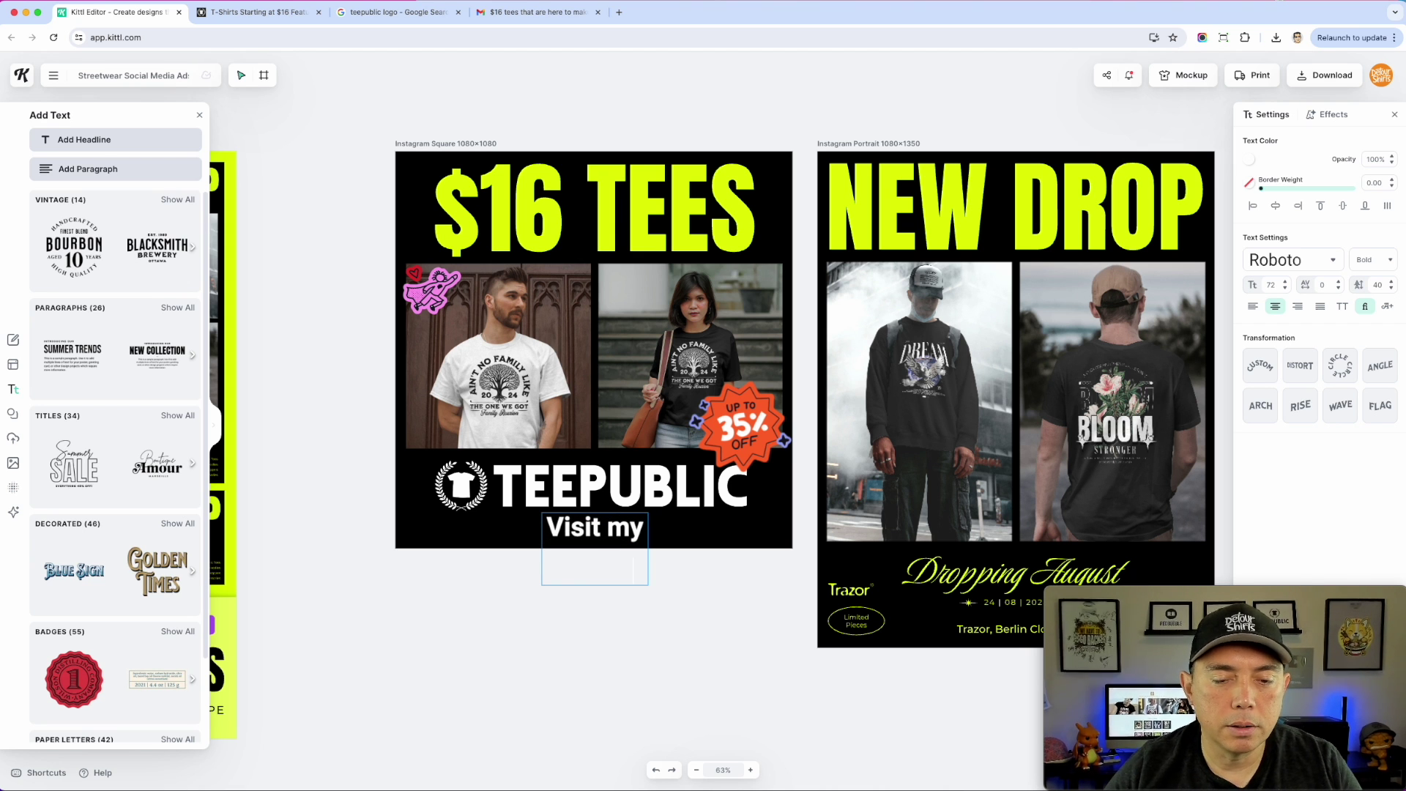
pyautogui.press('Escape')
pyautogui.moveTo(649, 540); pyautogui.dragTo(893, 540)
pyautogui.moveTo(737, 525); pyautogui.dragTo(582, 524)
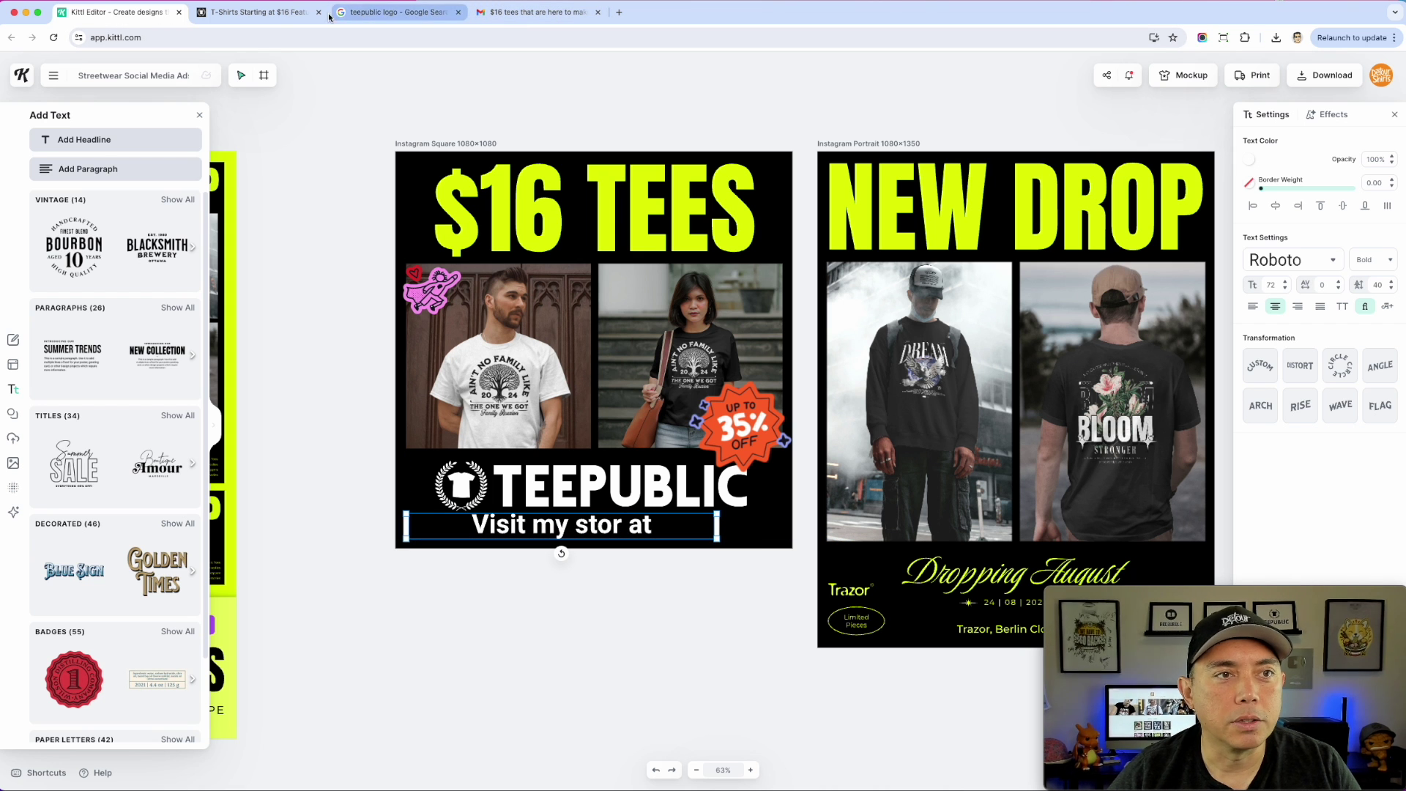
# - Look up the store's address on TeePublic and complete the line as "Visit my store at TeePublic.com/stores/DetourShirts" at size 40, centred below the logo
pyautogui.click(271, 12)
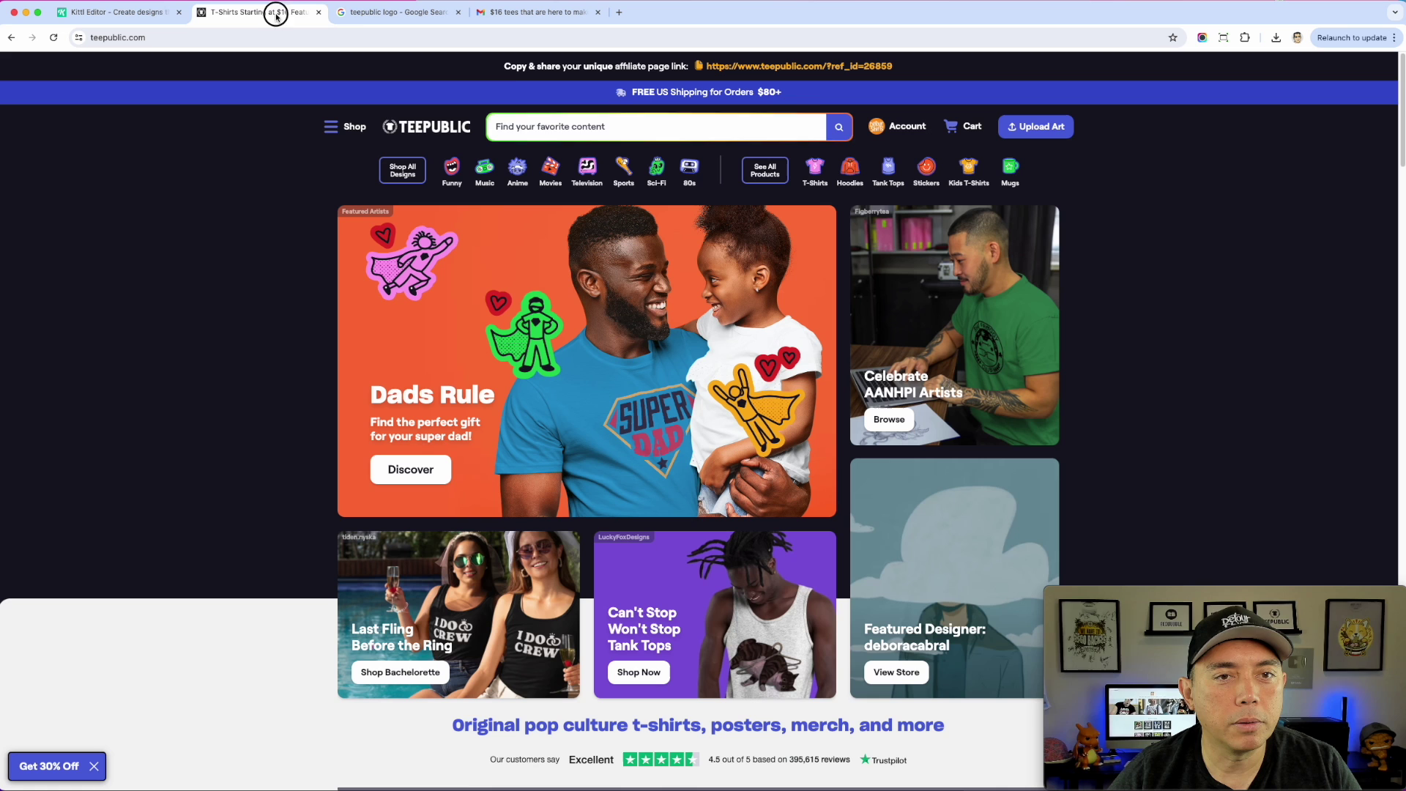
pyautogui.click(892, 129)
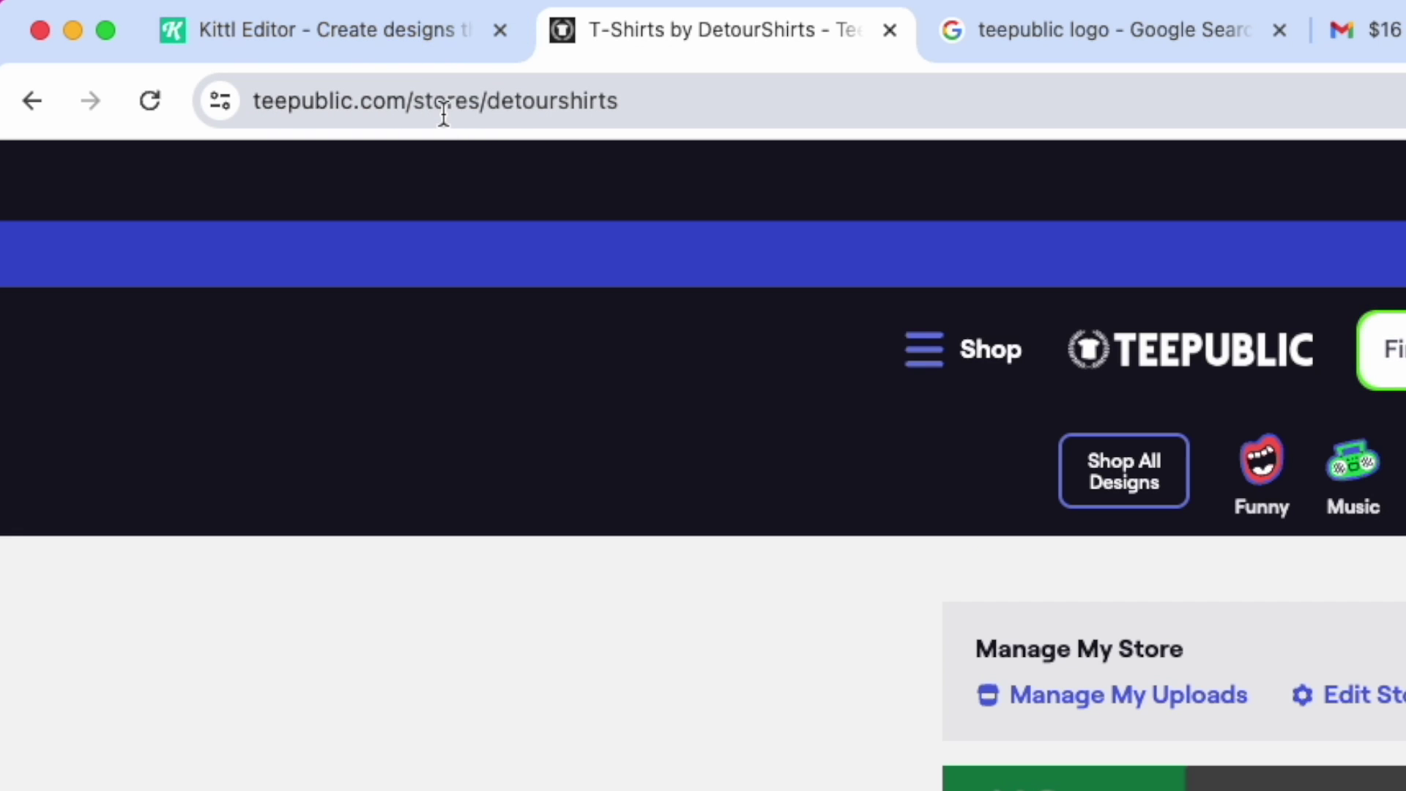
pyautogui.click(409, 33)
pyautogui.moveTo(732, 535)
pyautogui.mouseDown()
pyautogui.moveTo(629, 539)
pyautogui.moveTo(772, 528)
pyautogui.moveTo(710, 528)
pyautogui.mouseUp()
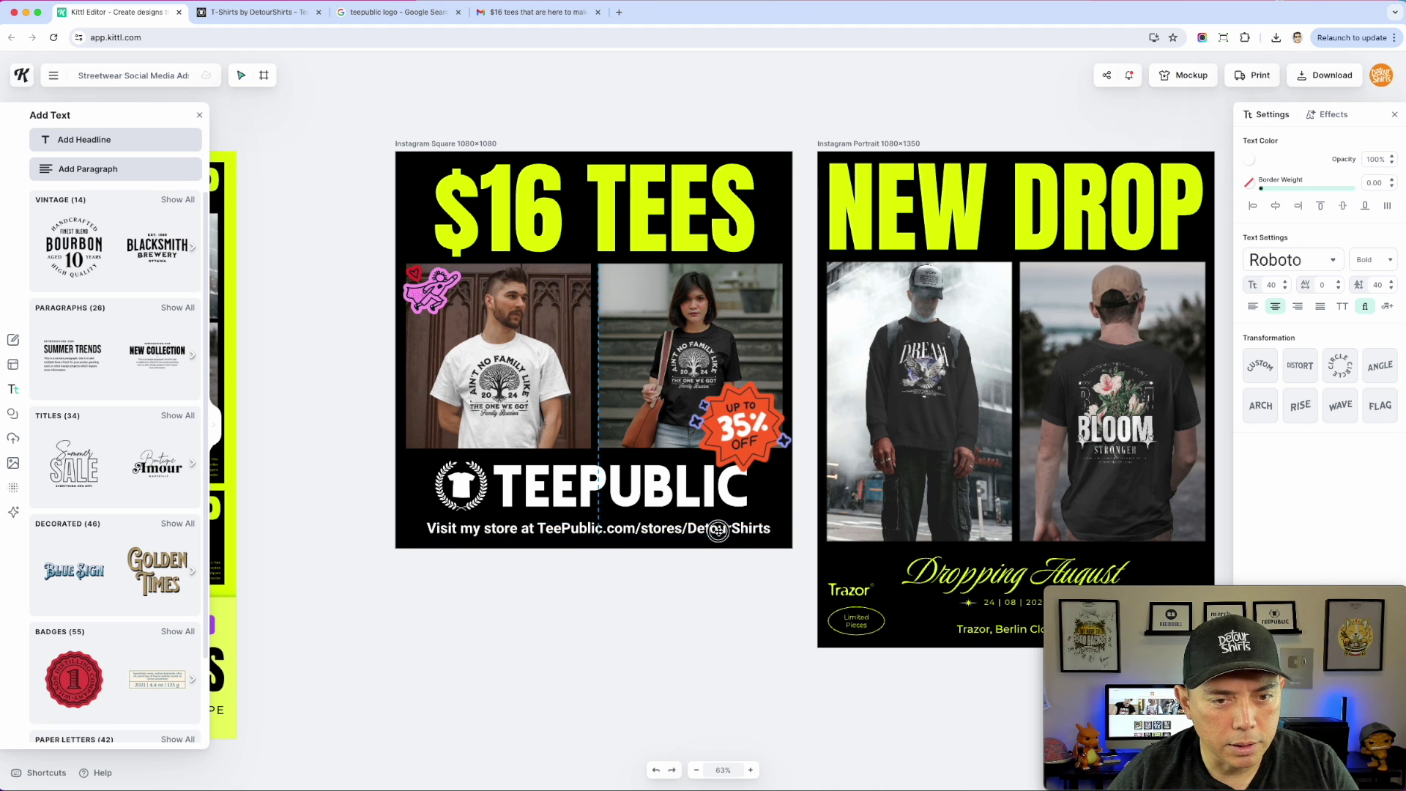
pyautogui.click(675, 624)
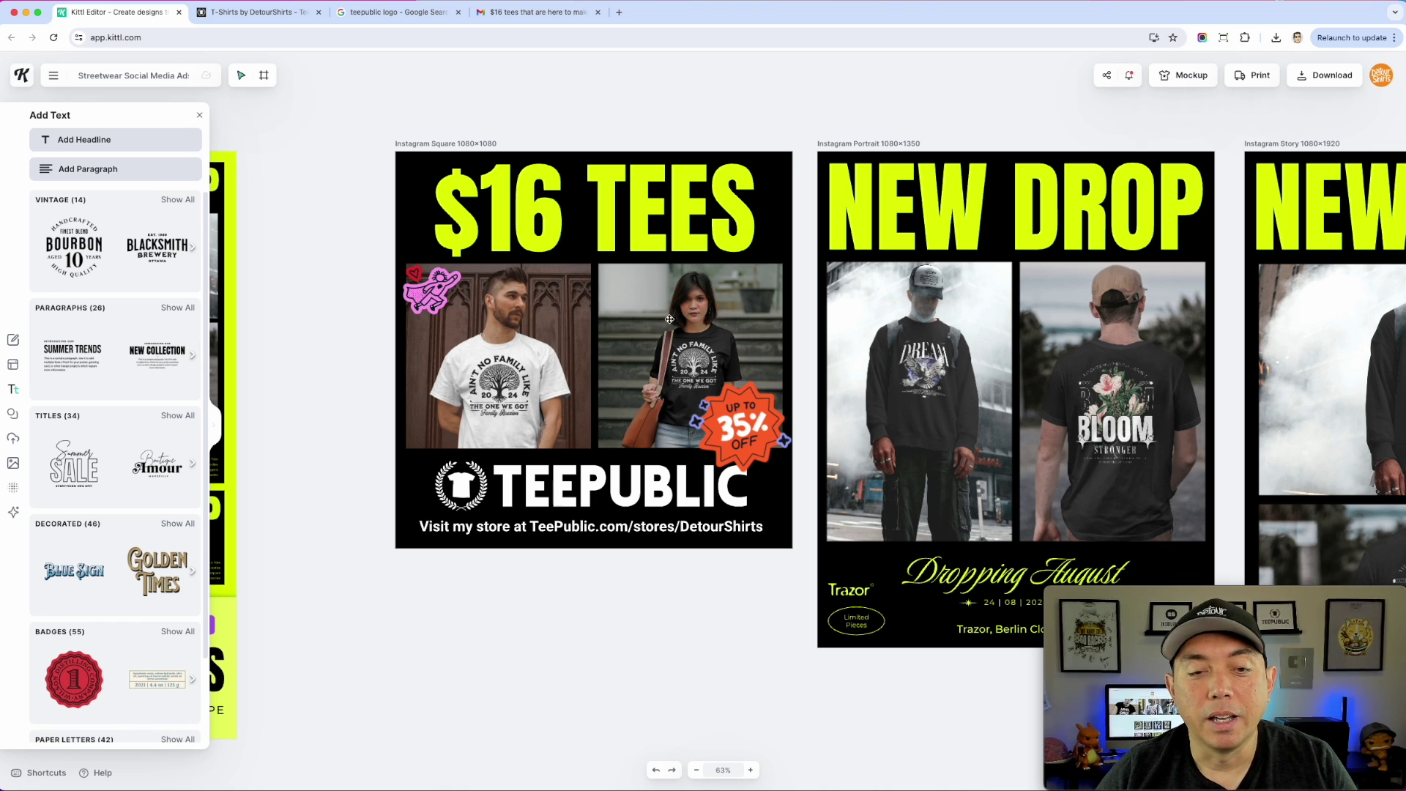
# - Look over the remaining Instagram Portrait, Story and Landscape artboards beside the finished square post
pyautogui.hscroll(10, 1066, 161)
pyautogui.scroll(-2, 1066, 161)
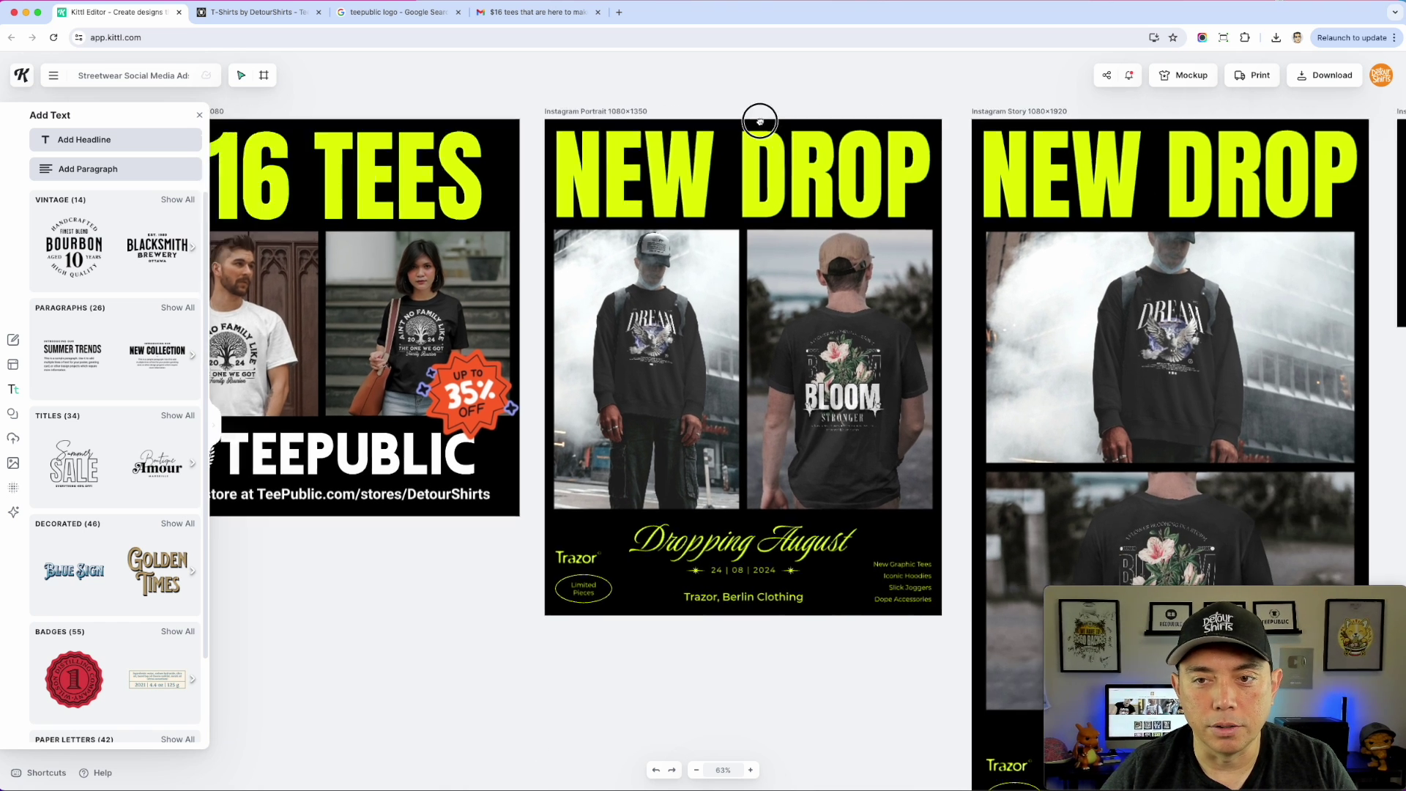
pyautogui.scroll(3, 1017, 323)
pyautogui.hscroll(-2, 1017, 323)
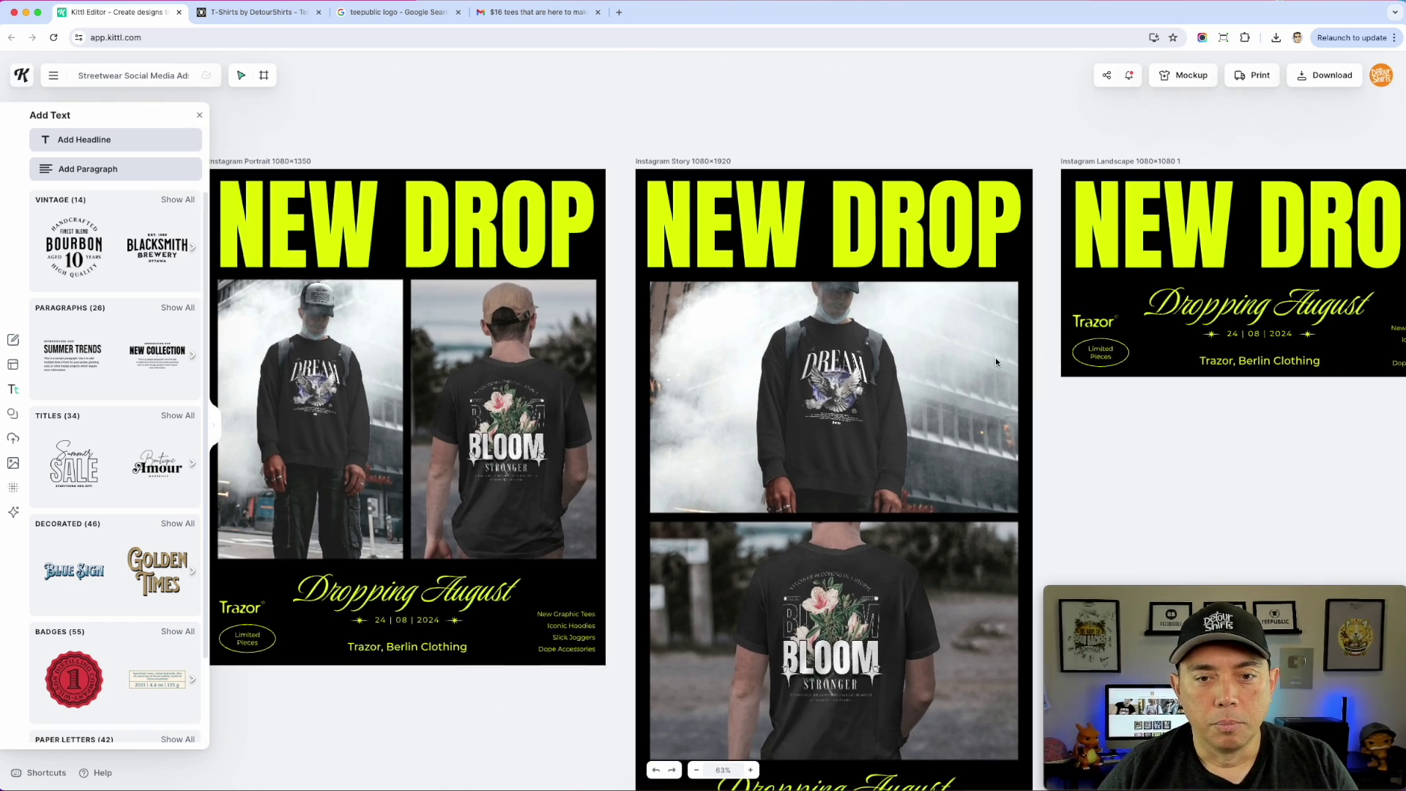
pyautogui.scroll(-3, 978, 372)
pyautogui.scroll(-3, 978, 372)
pyautogui.hscroll(-4, 904, 161)
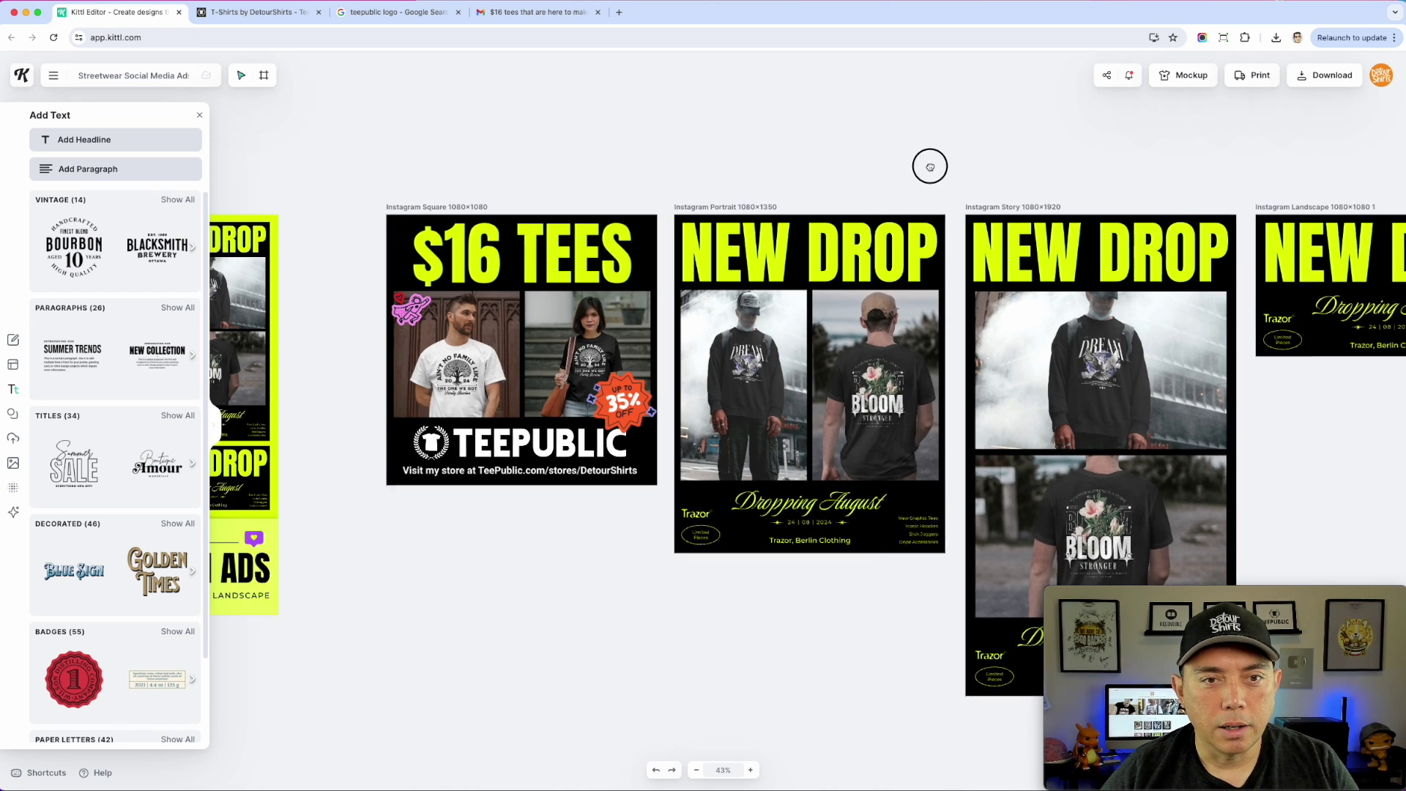
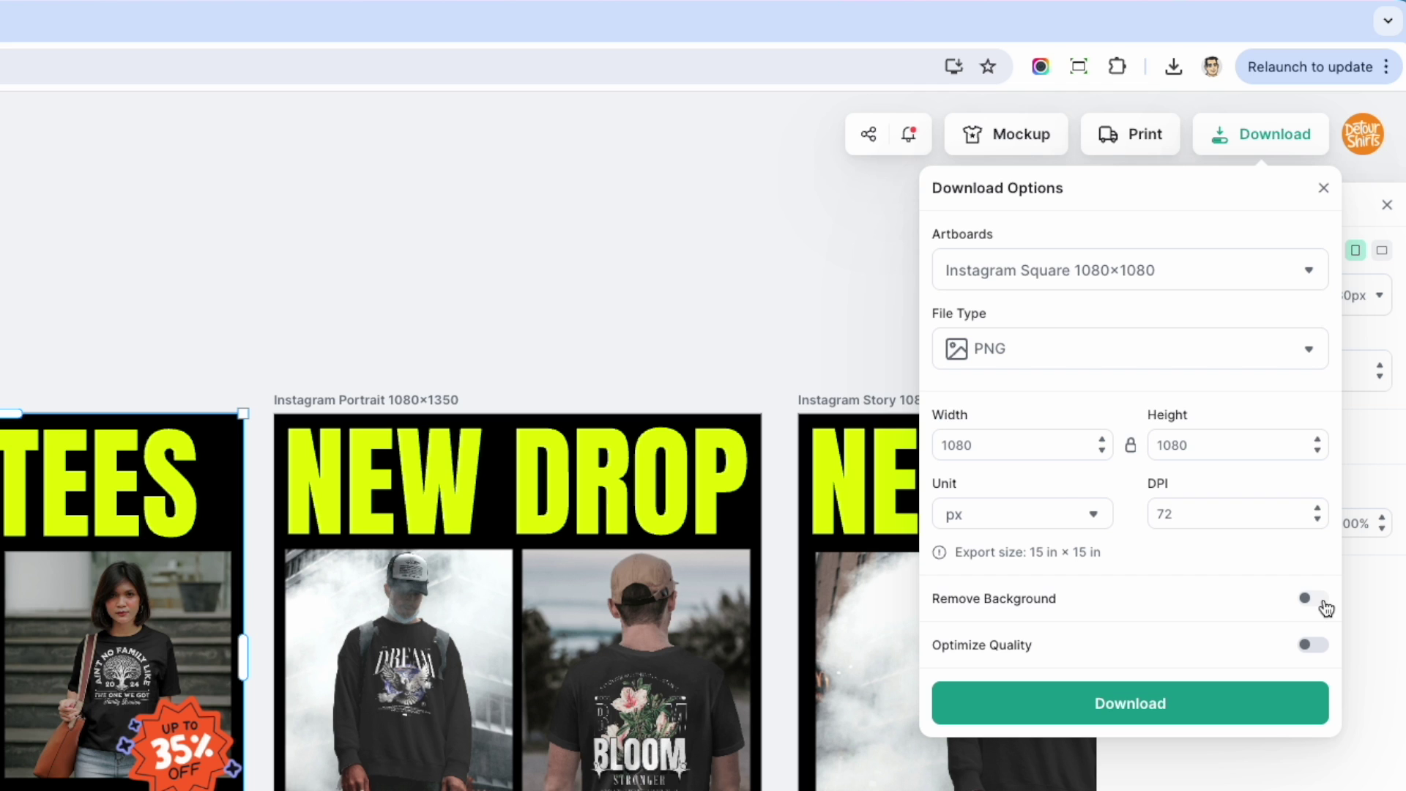
# - Download the Instagram Square artboard as a 1080 × 1080 px PNG with Optimize Quality enabled
pyautogui.click(1312, 645)
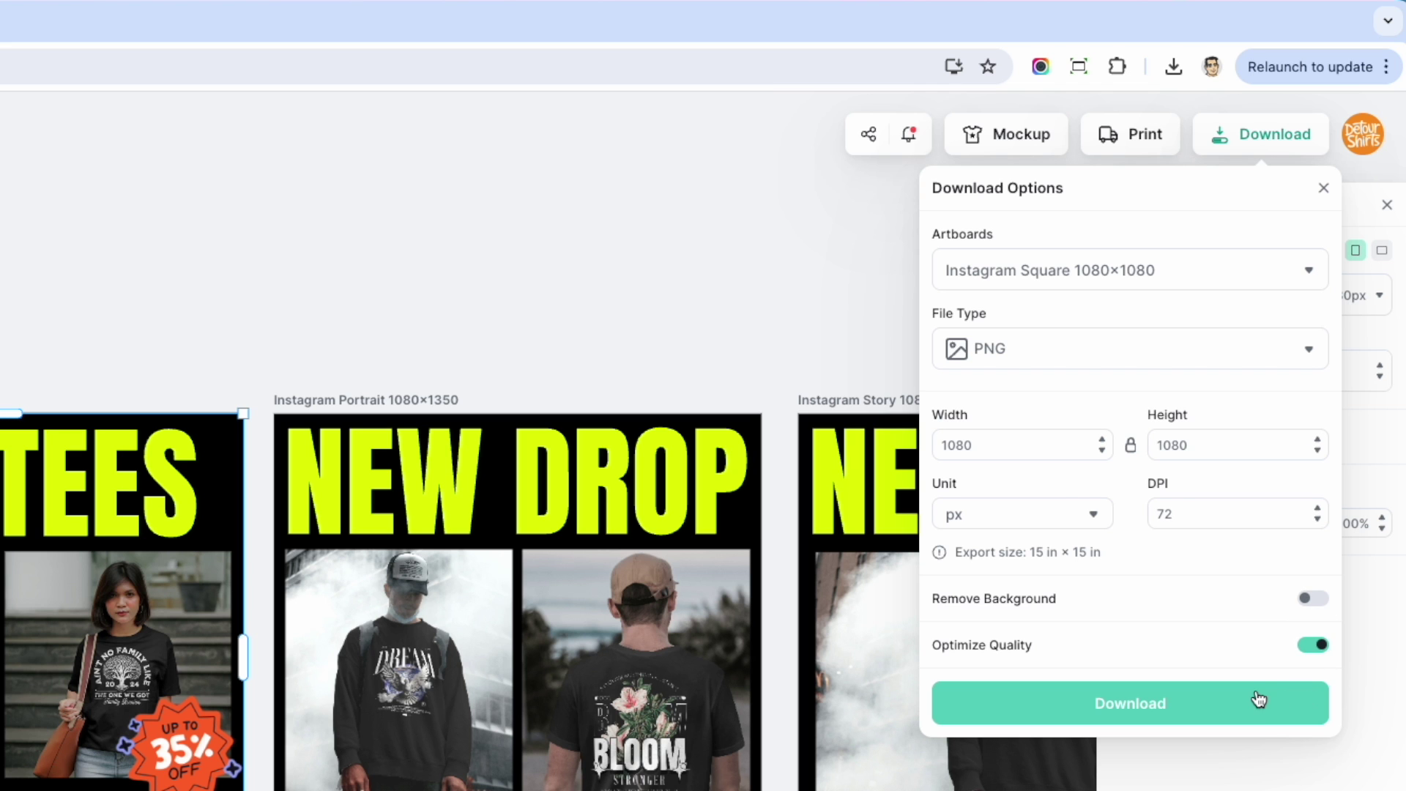
pyautogui.click(1221, 710)
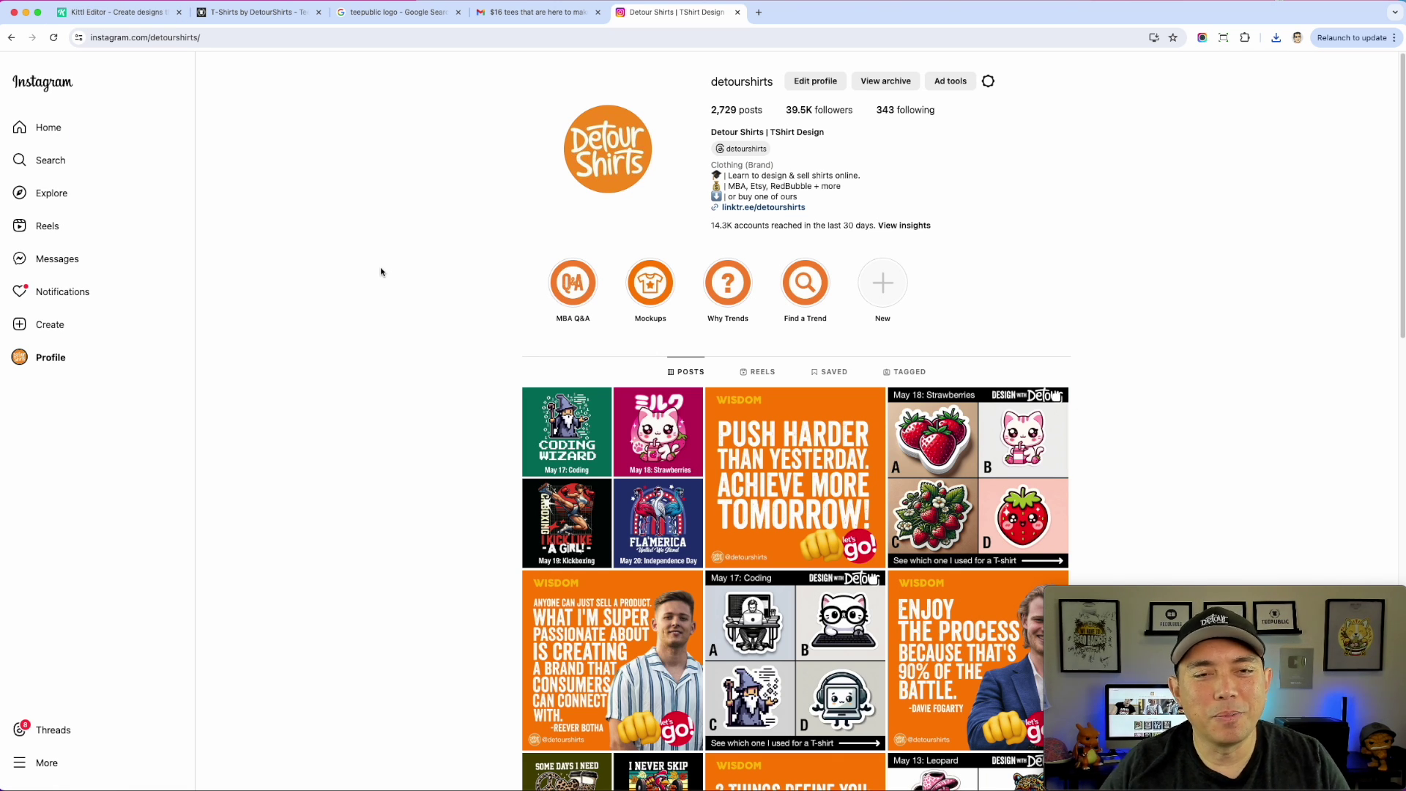
# - Start a new Instagram post with the downloaded "$16 TEES" image, leaving its square crop and filters as they are
pyautogui.click(56, 328)
pyautogui.click(106, 353)
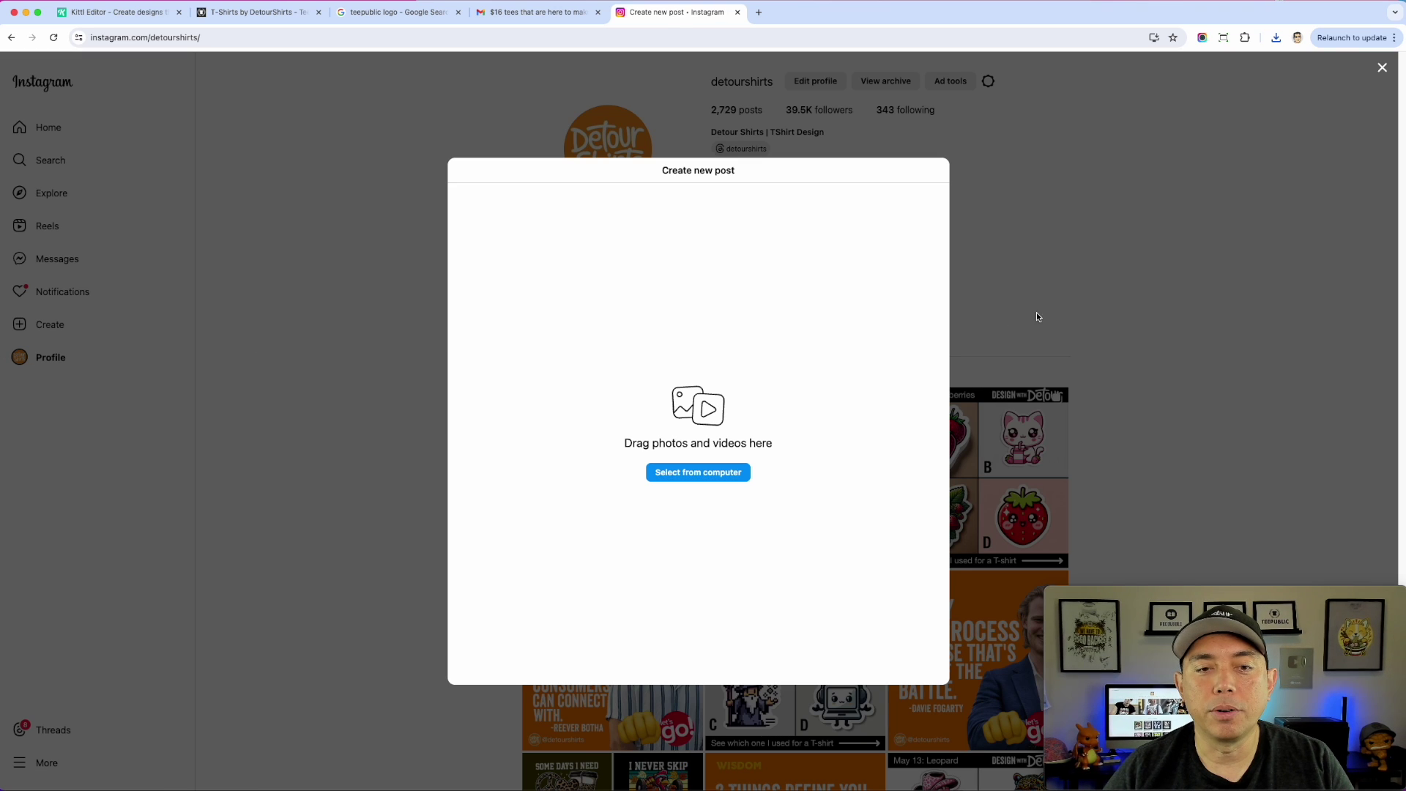
pyautogui.moveTo(1055, 395); pyautogui.dragTo(777, 388)
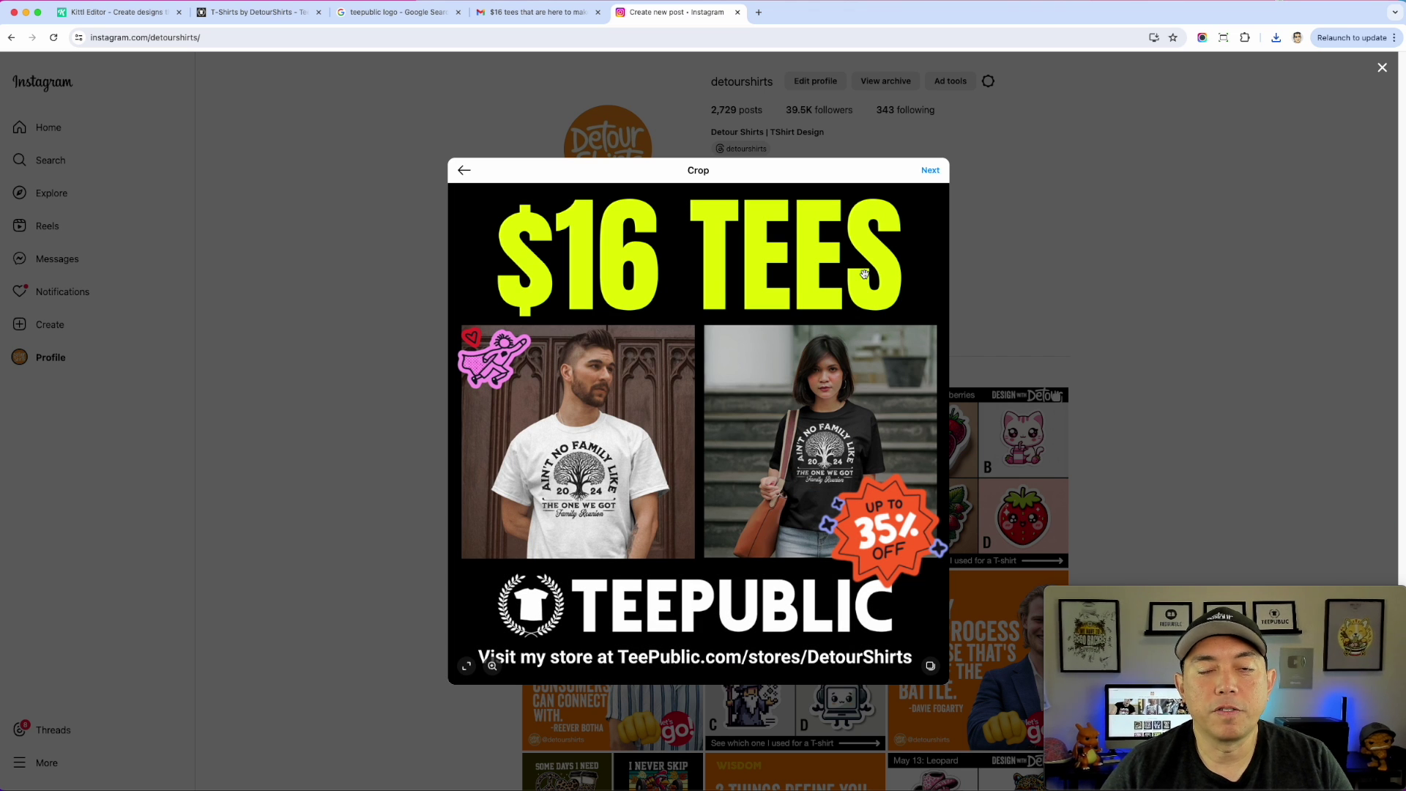
pyautogui.click(931, 170)
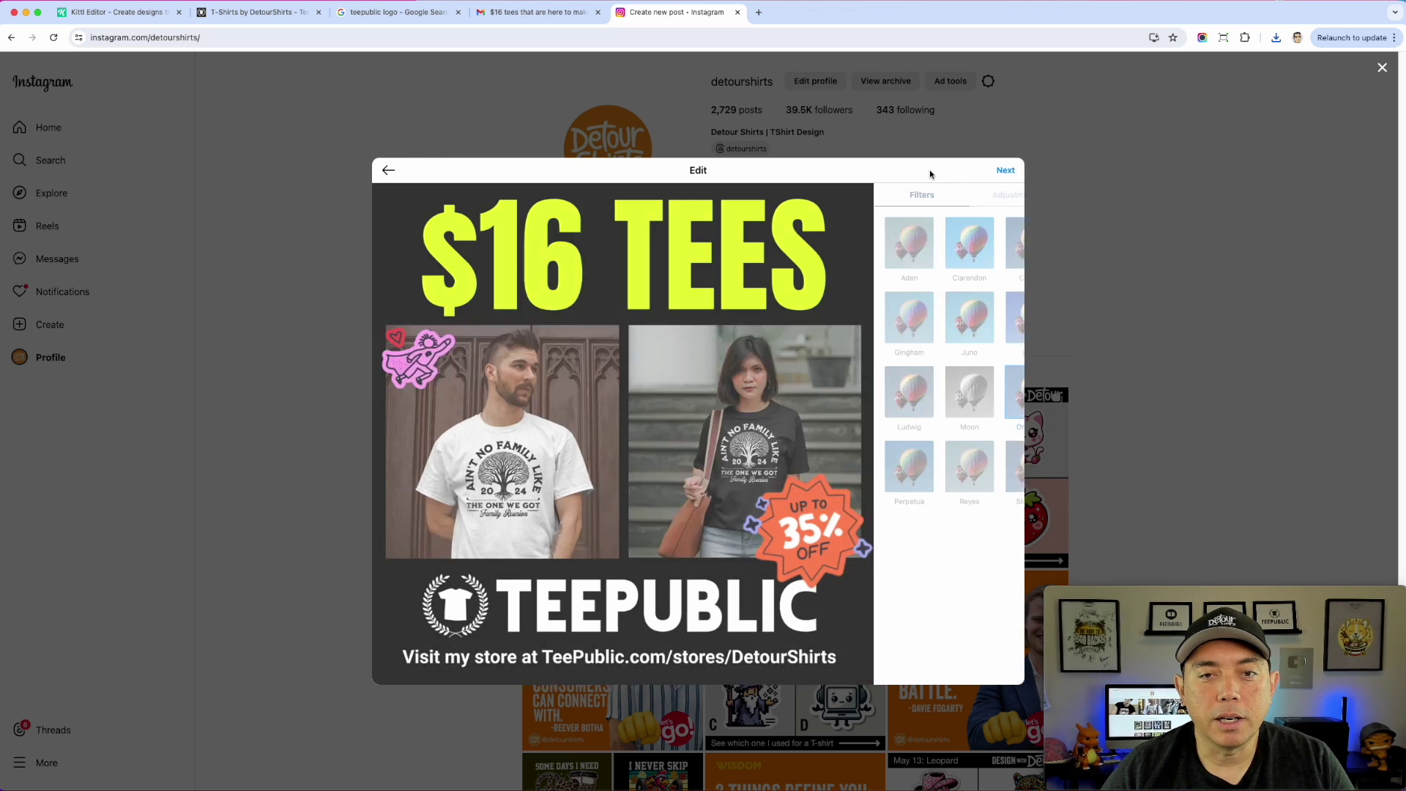
pyautogui.click(1028, 170)
# - Caption the post "There", share it and reload the Instagram profile
pyautogui.click(890, 228)
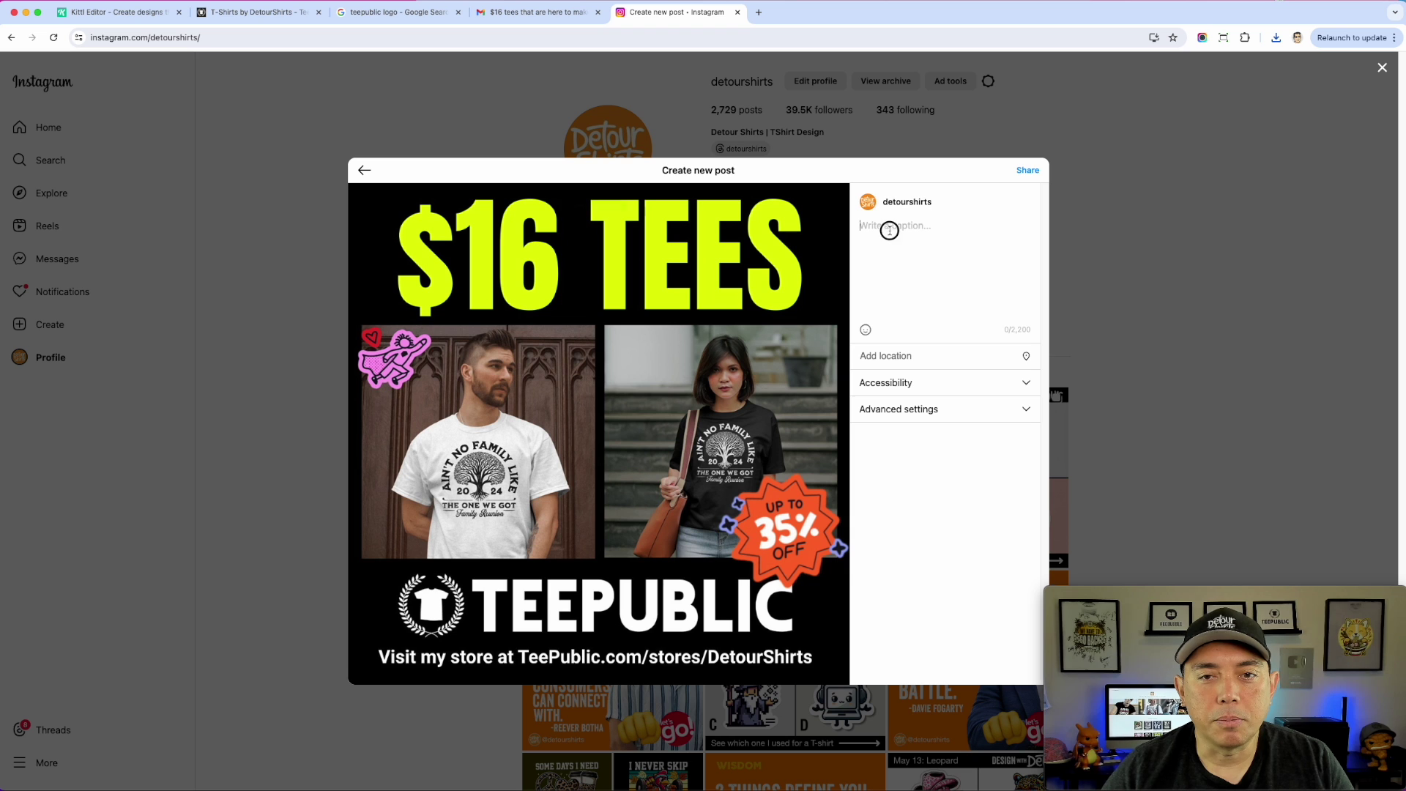
pyautogui.write('There')
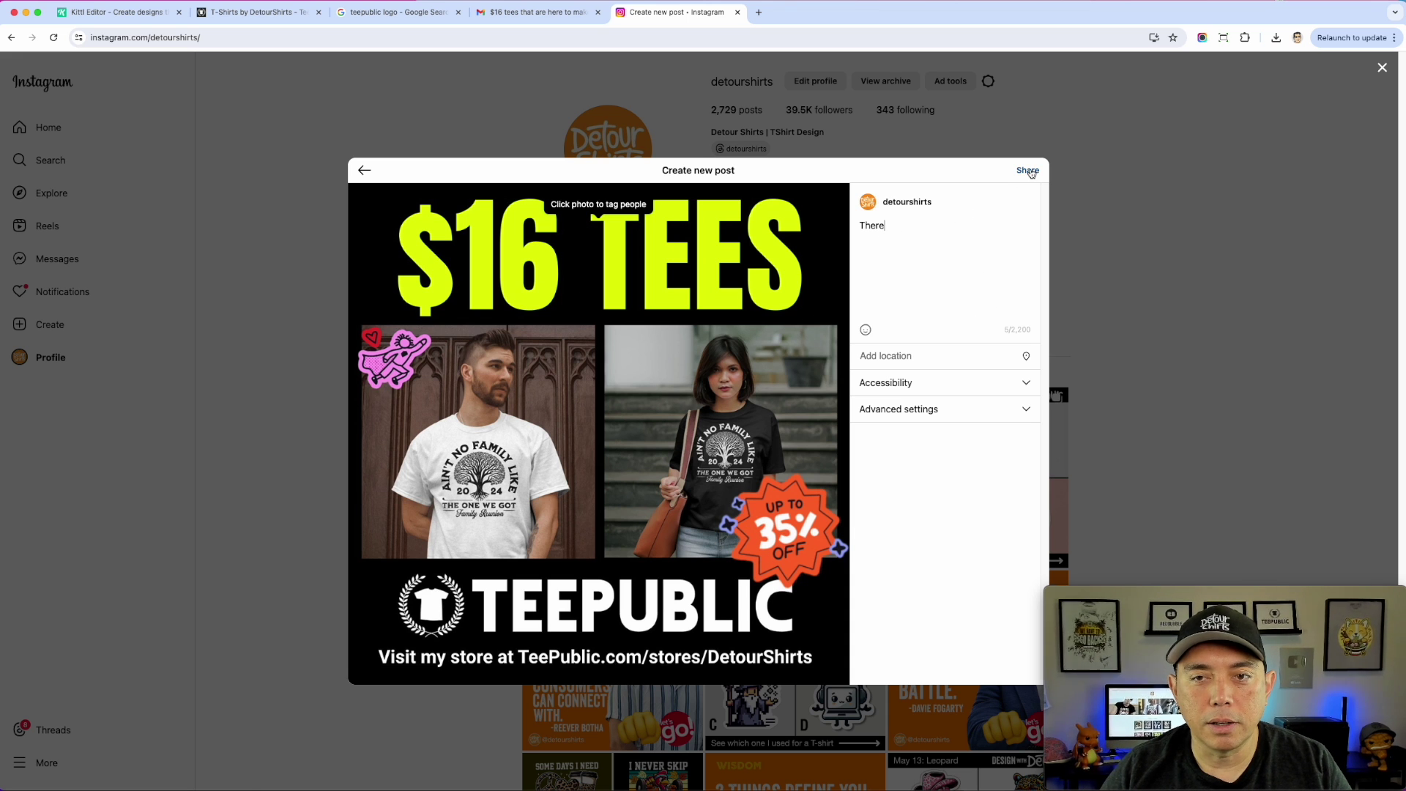
pyautogui.click(1030, 171)
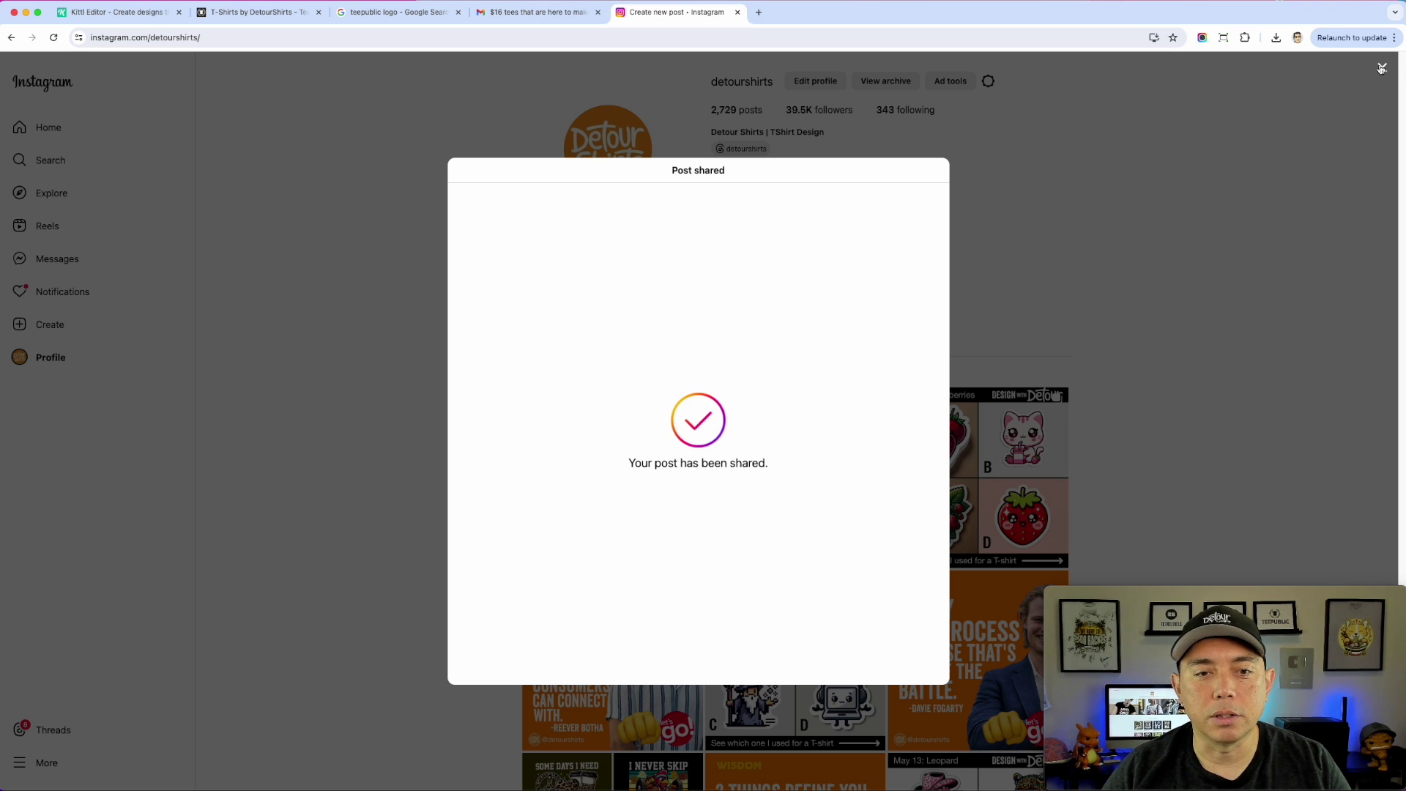
pyautogui.click(1096, 232)
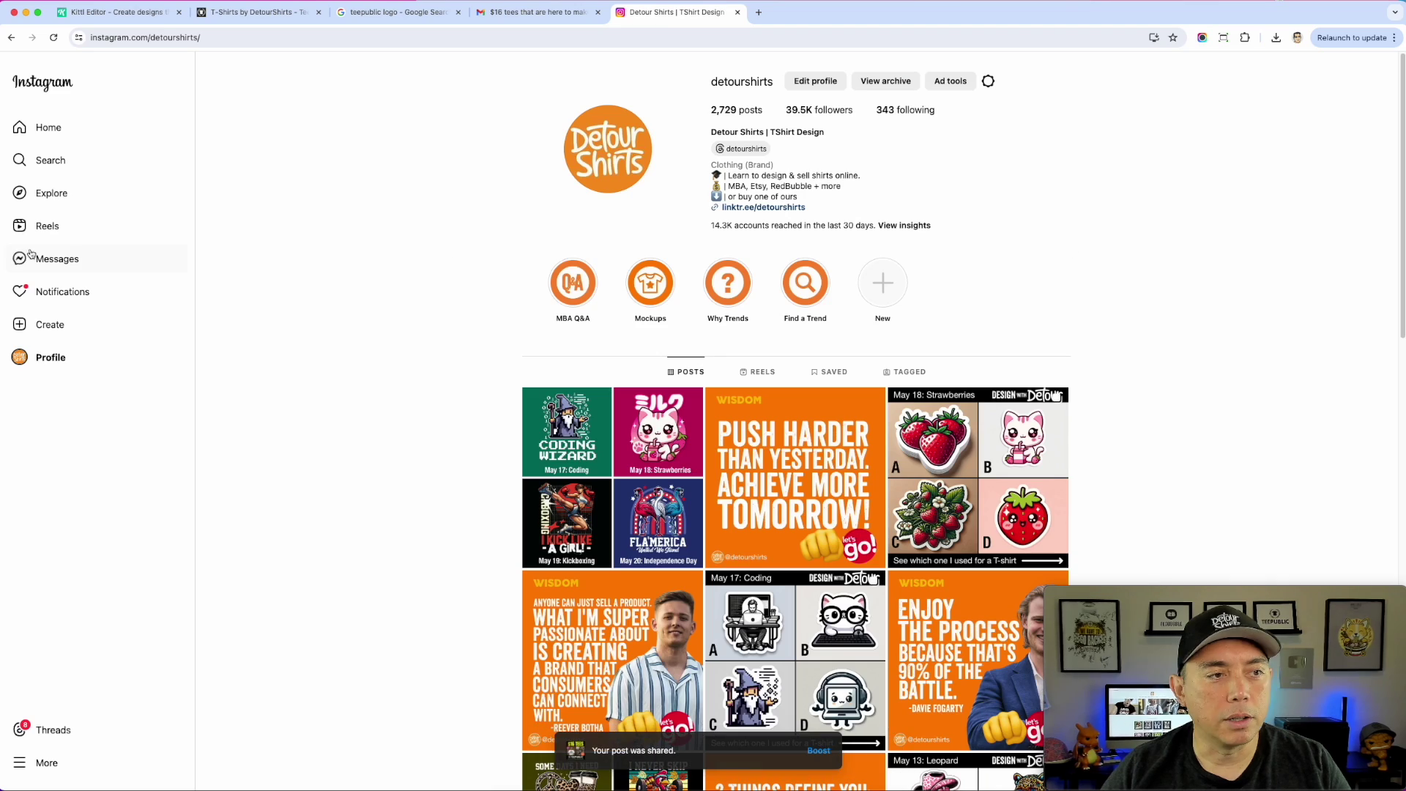
pyautogui.click(54, 37)
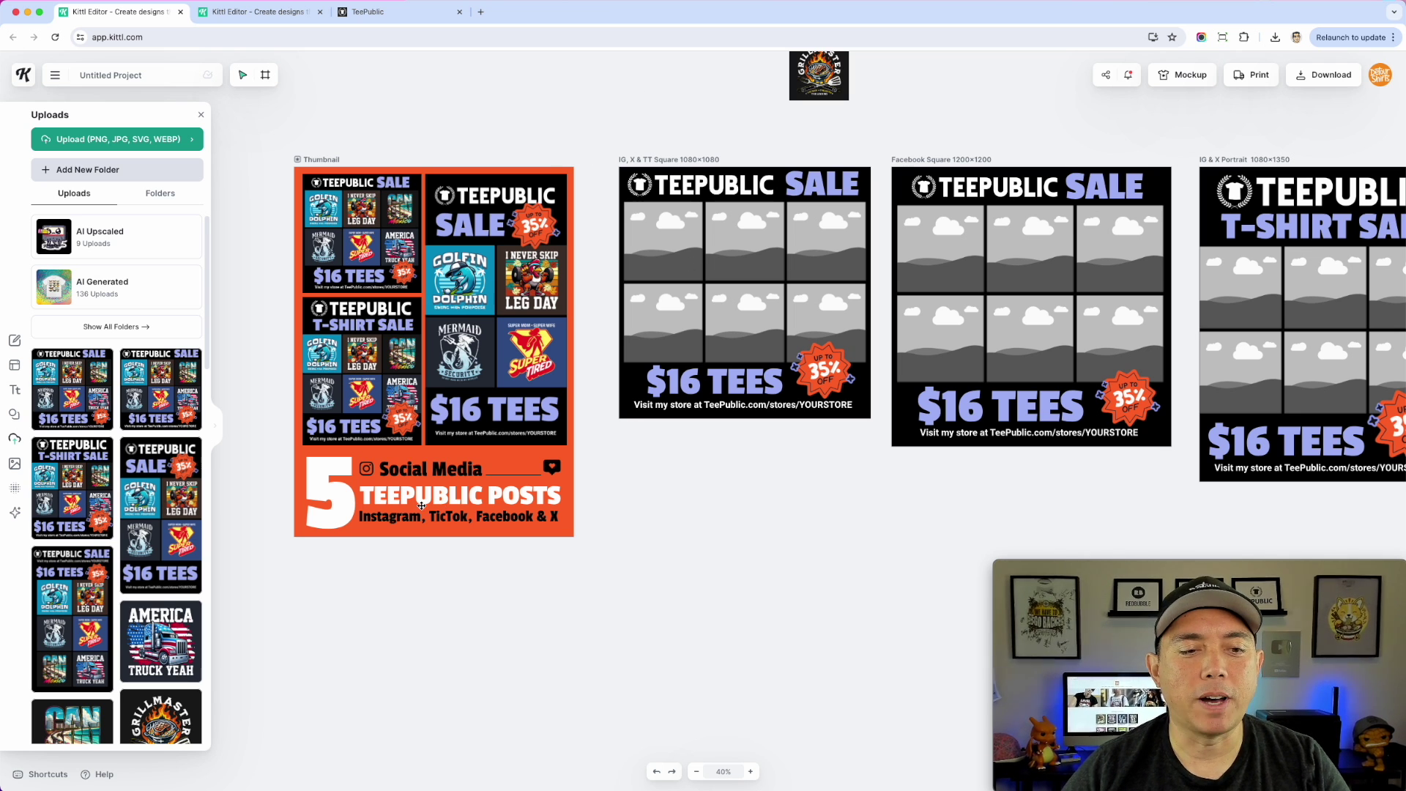
# - Look over the placeholder artboards of the TeePublic sale template in the Kittl project
pyautogui.hscroll(5, 829, 134)
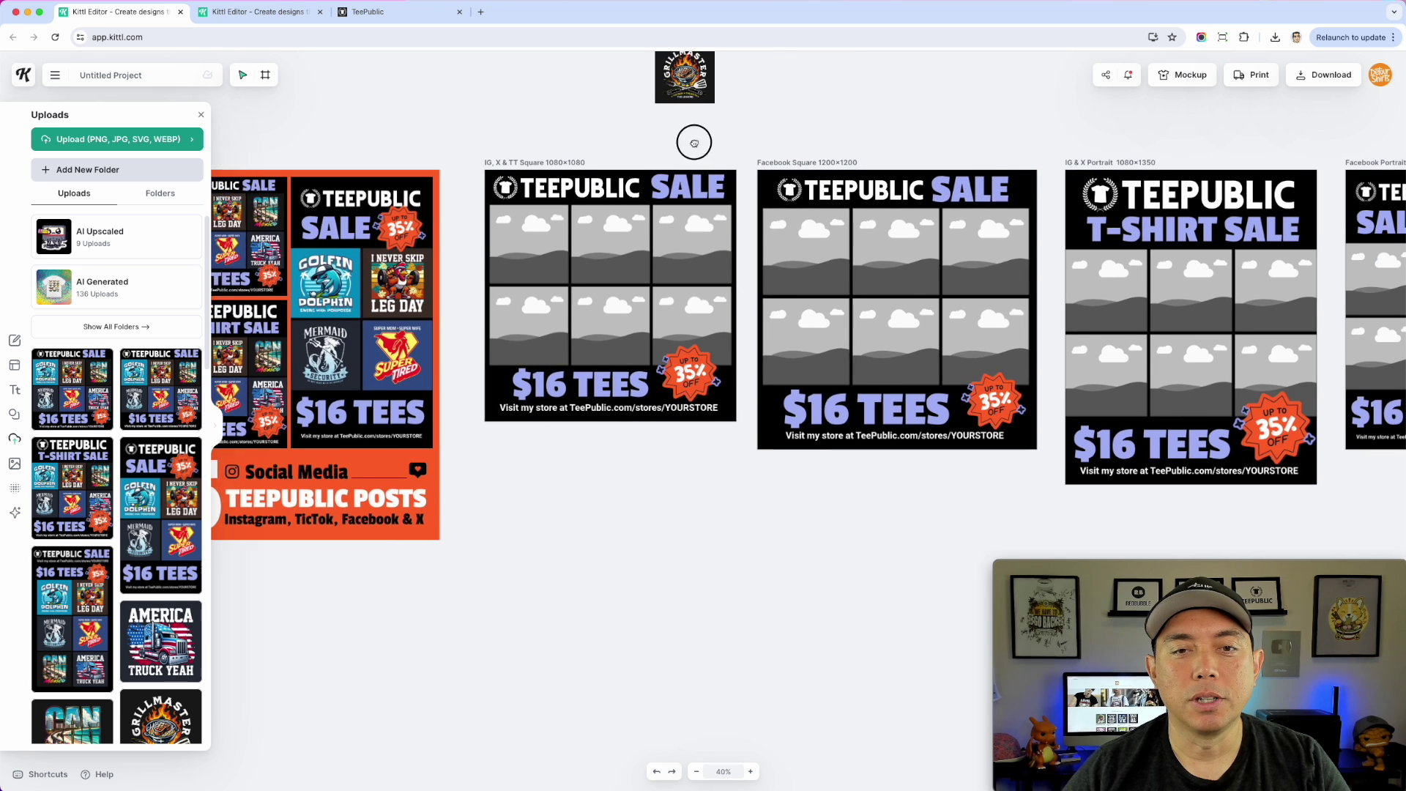
pyautogui.hscroll(10, 831, 128)
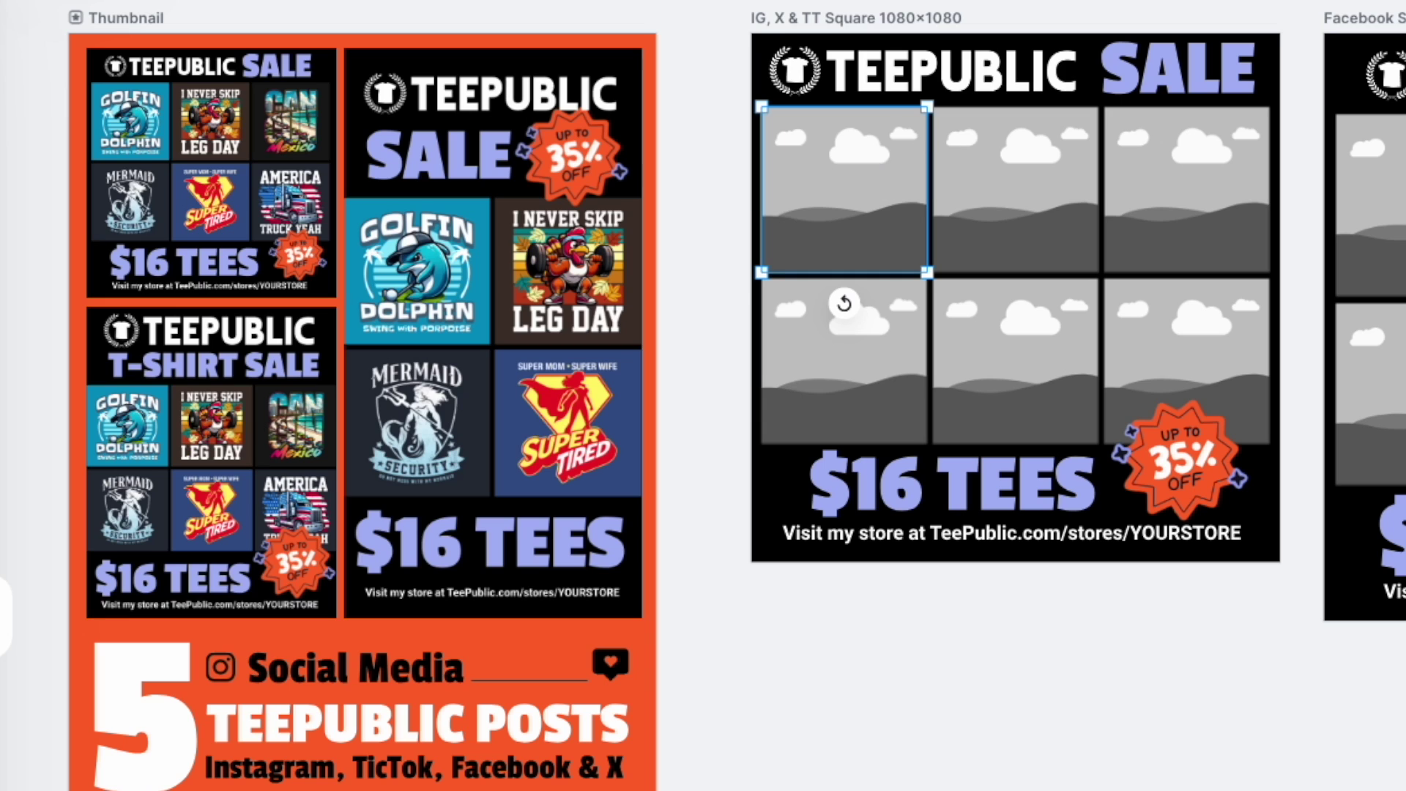
pyautogui.press('Escape')
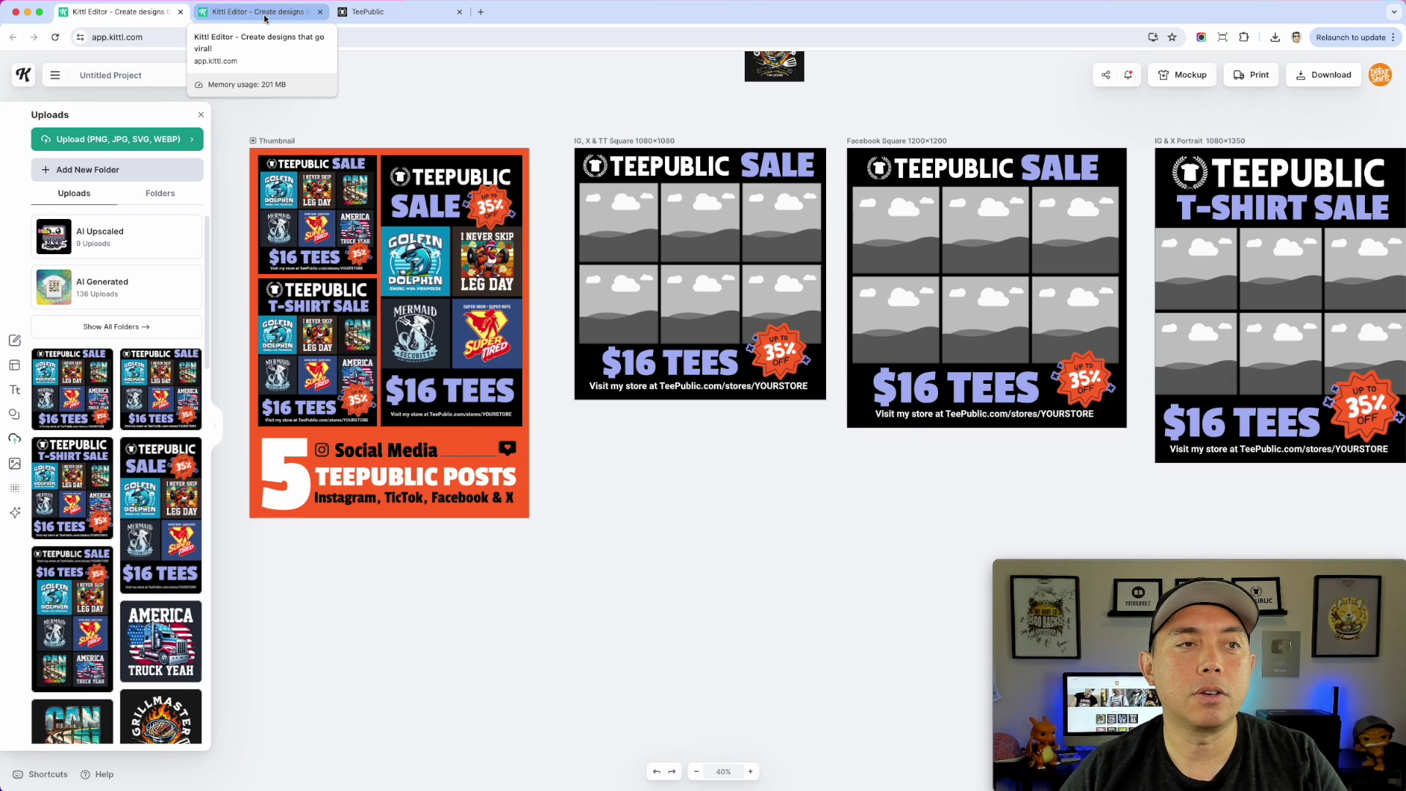
# - Download the "Look Like A Beauty" artboard of the kickboxing project as a 4500 × 5400 px PNG
pyautogui.click(256, 12)
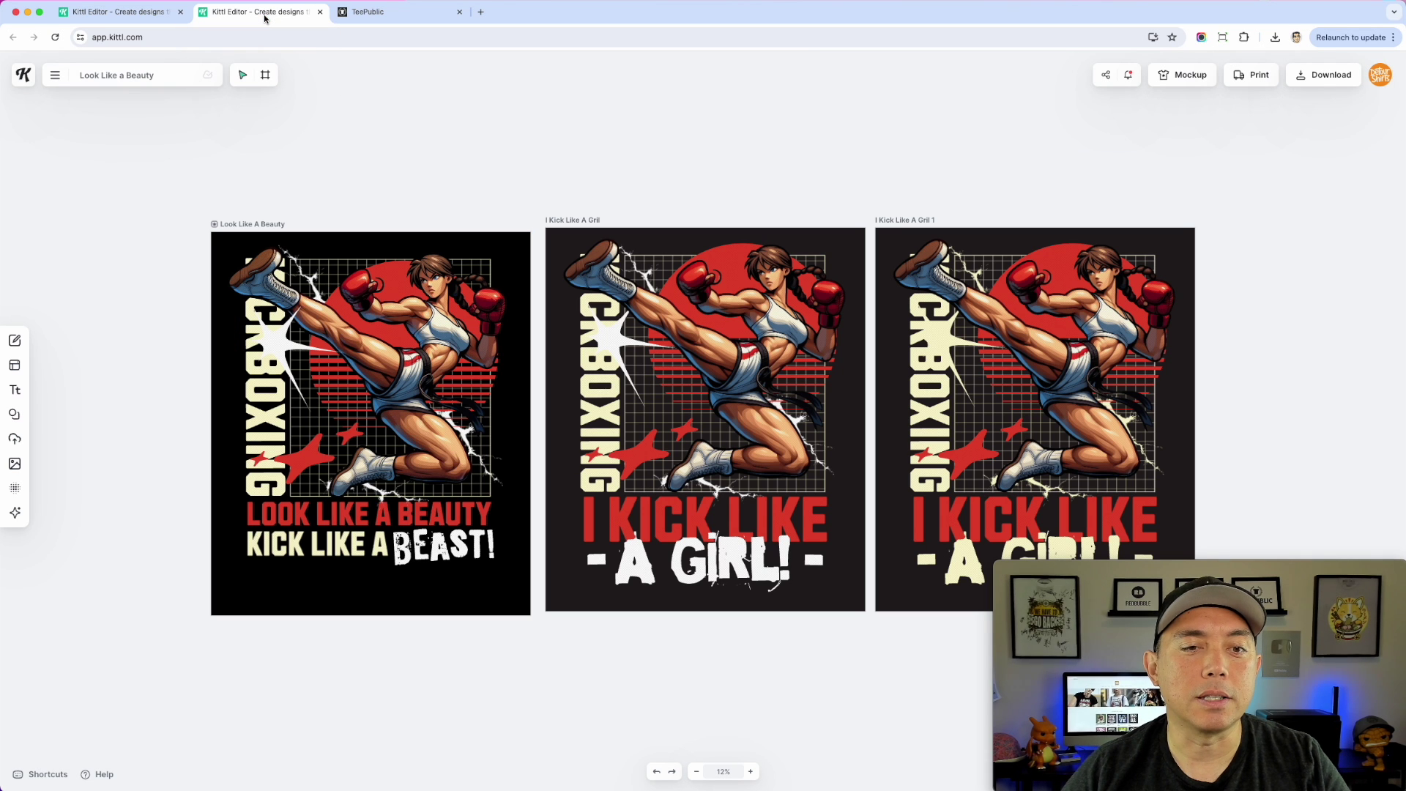
pyautogui.click(274, 226)
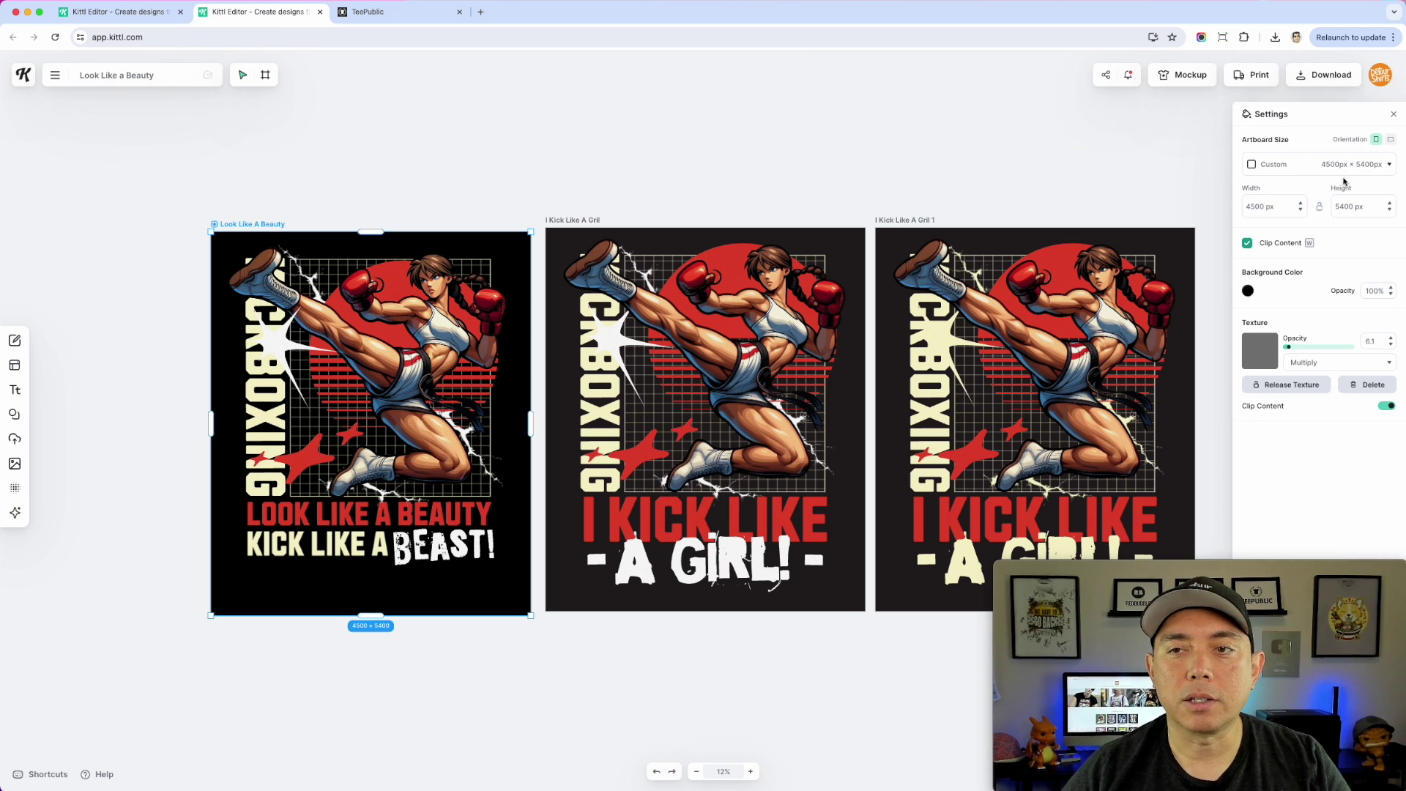
pyautogui.click(1325, 74)
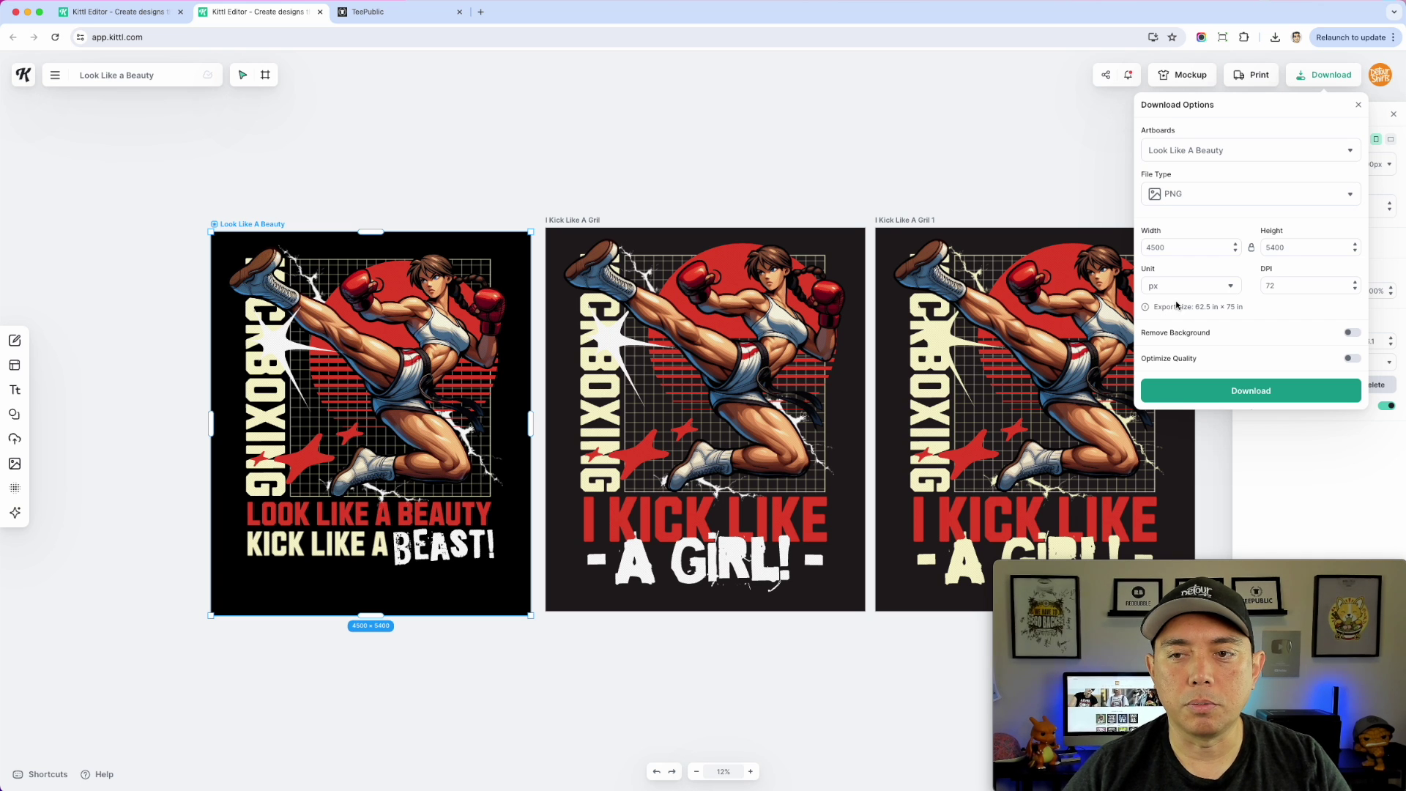
pyautogui.click(1267, 394)
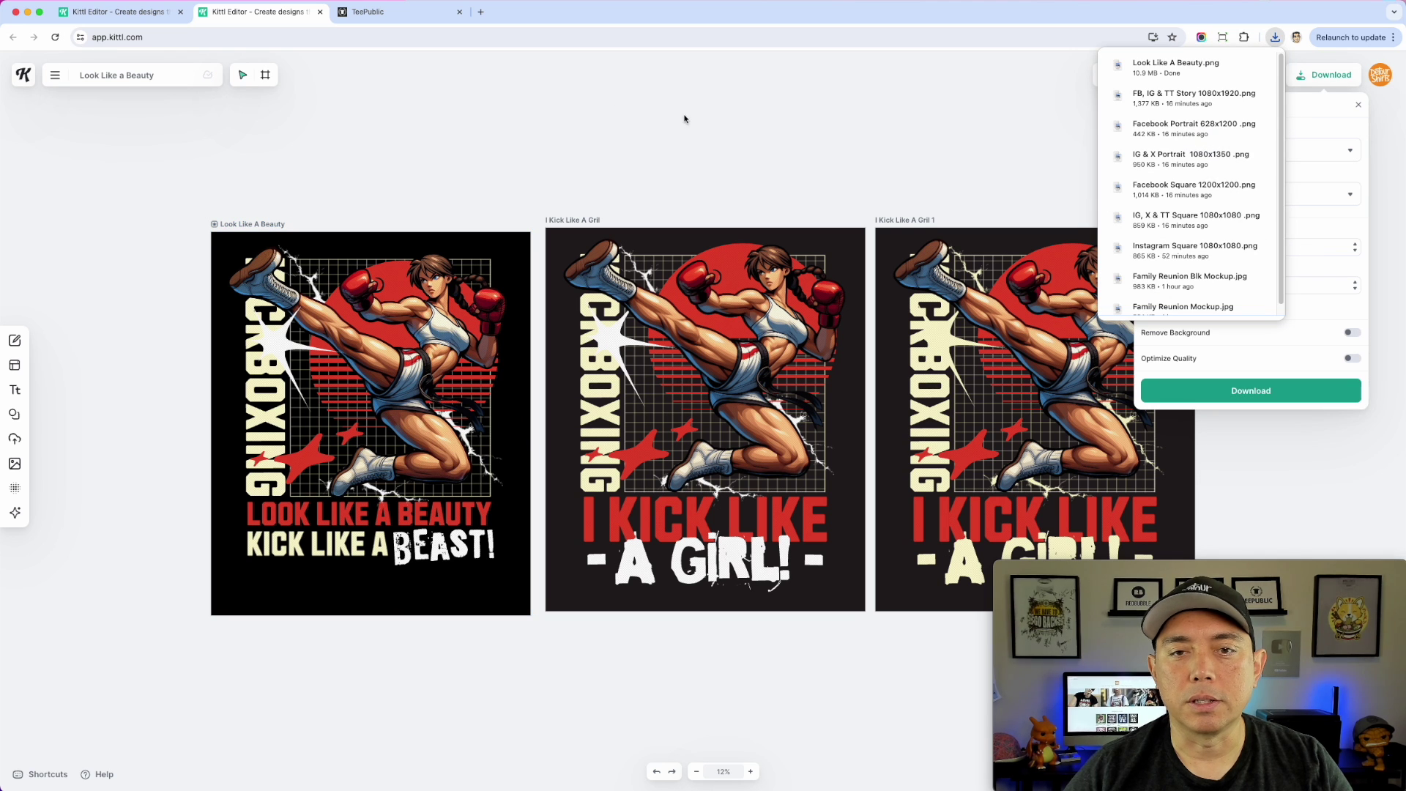
pyautogui.click(578, 117)
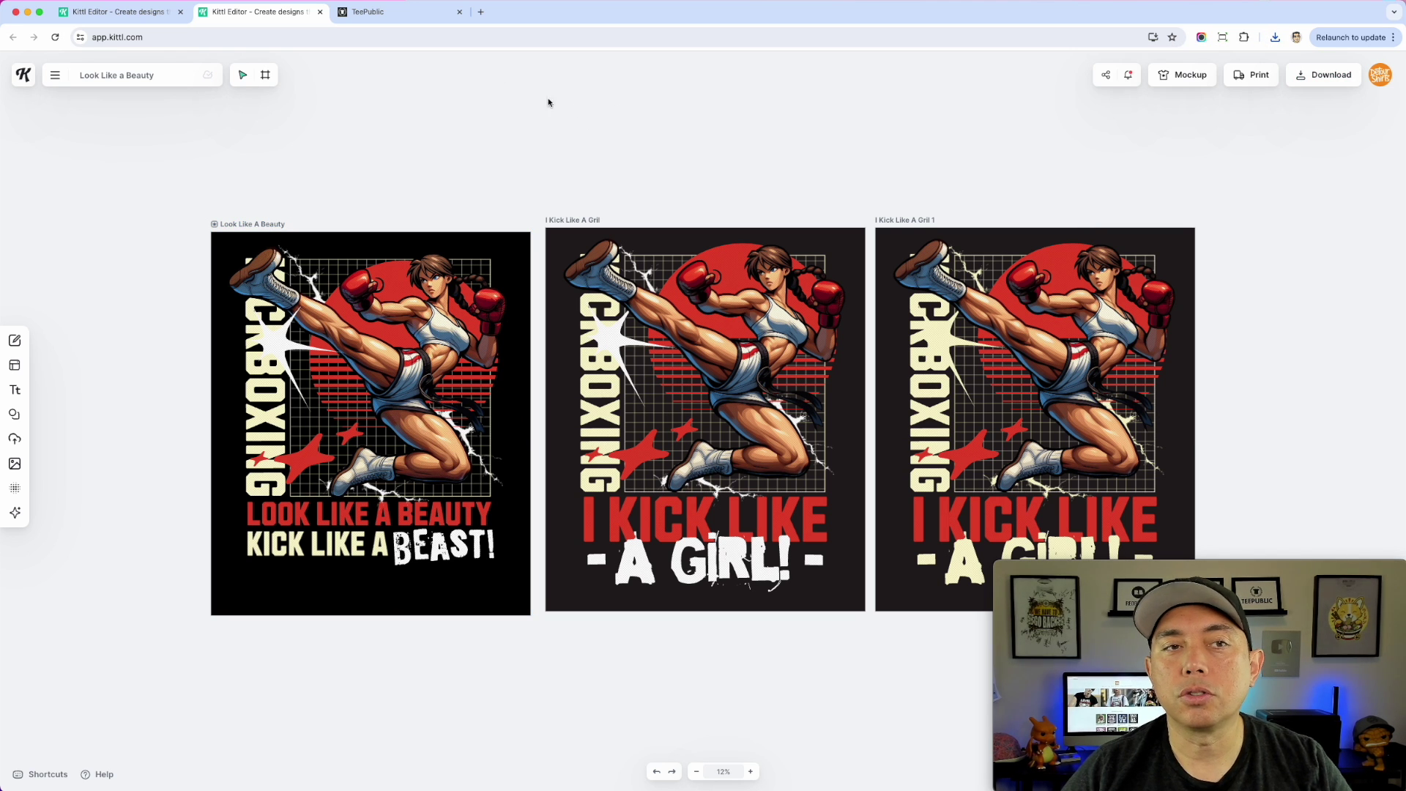
# - Switch to the TeePublic uploads page and take an area screenshot of the "I Never Skip Leg Day Turkey" design
pyautogui.click(408, 14)
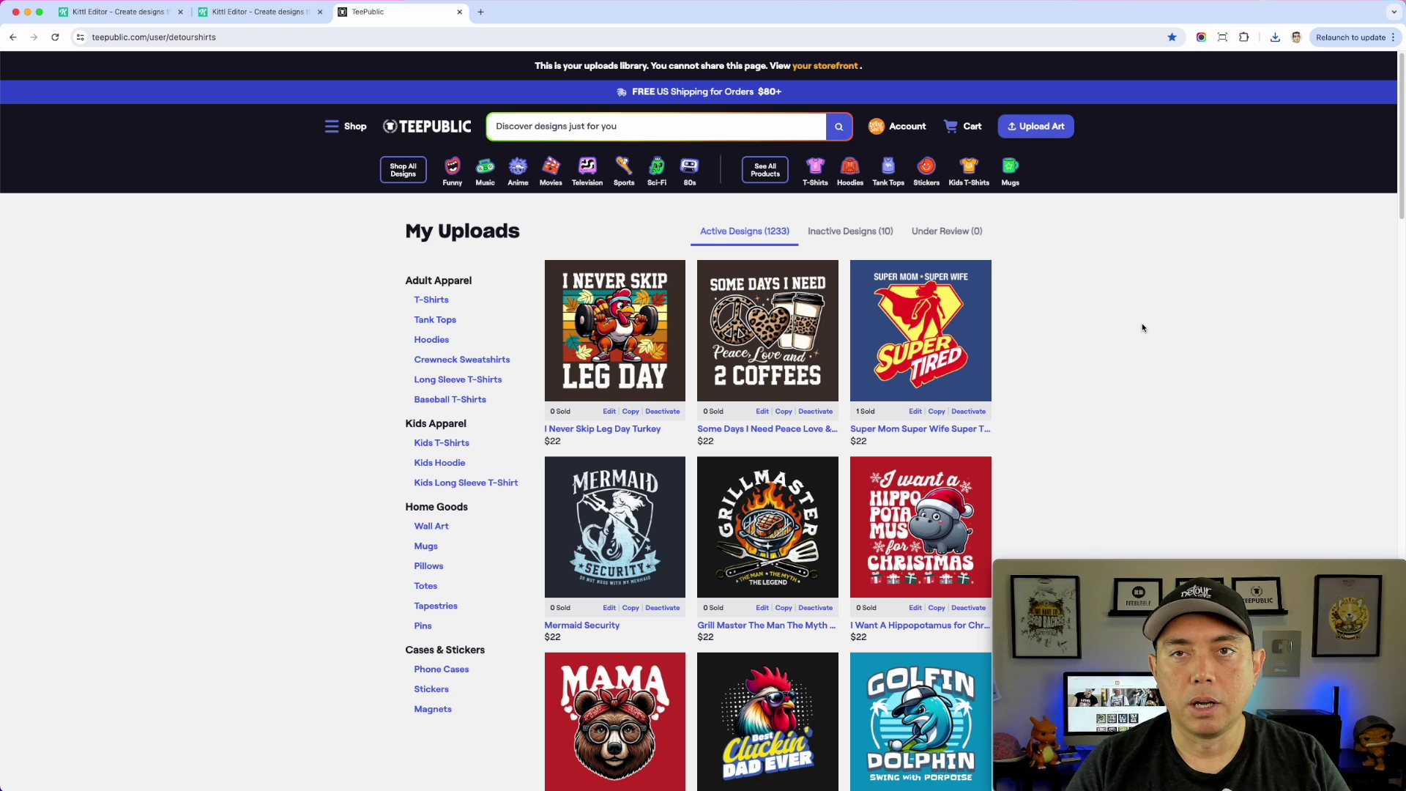
pyautogui.press('super+equal')
pyautogui.press('super+equal')
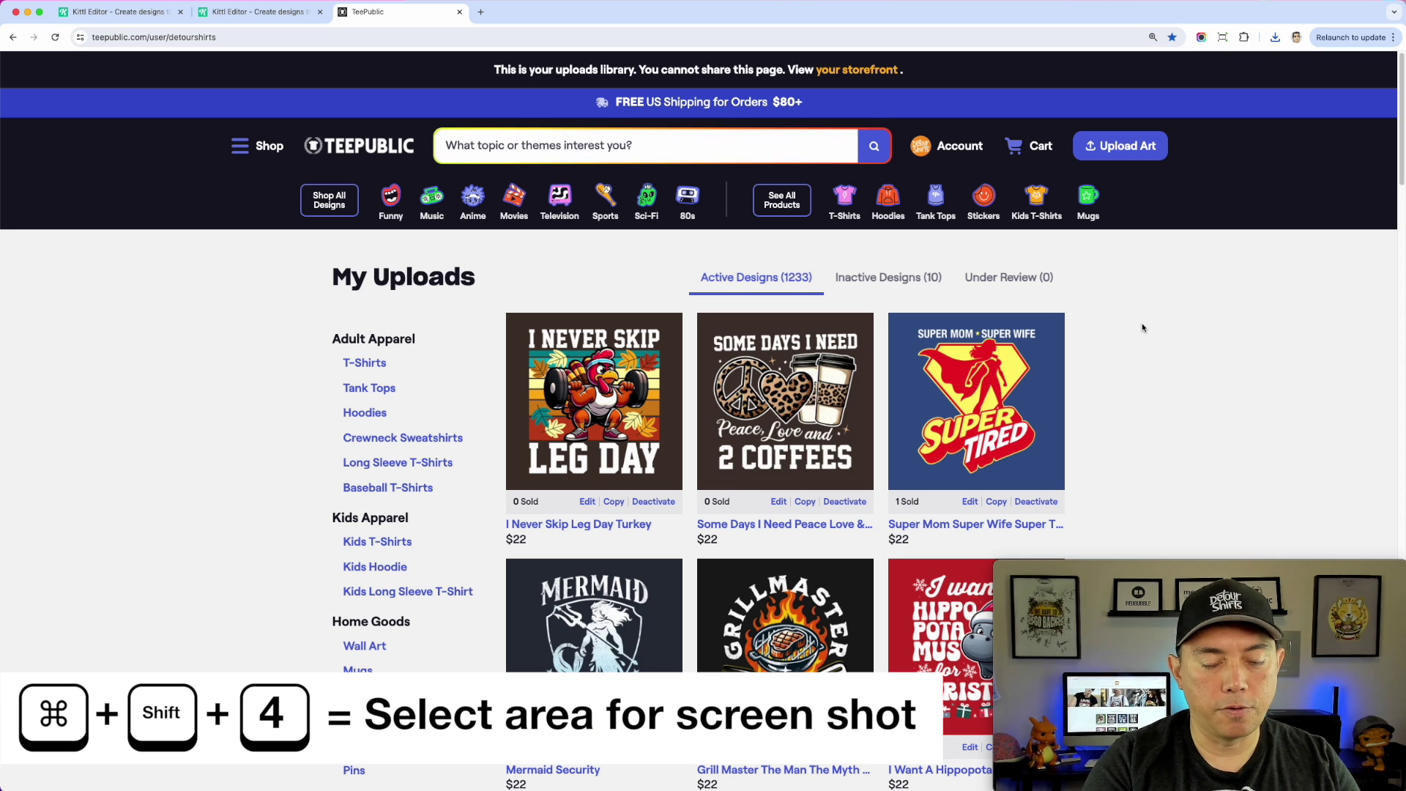
pyautogui.press('super+shift+4')
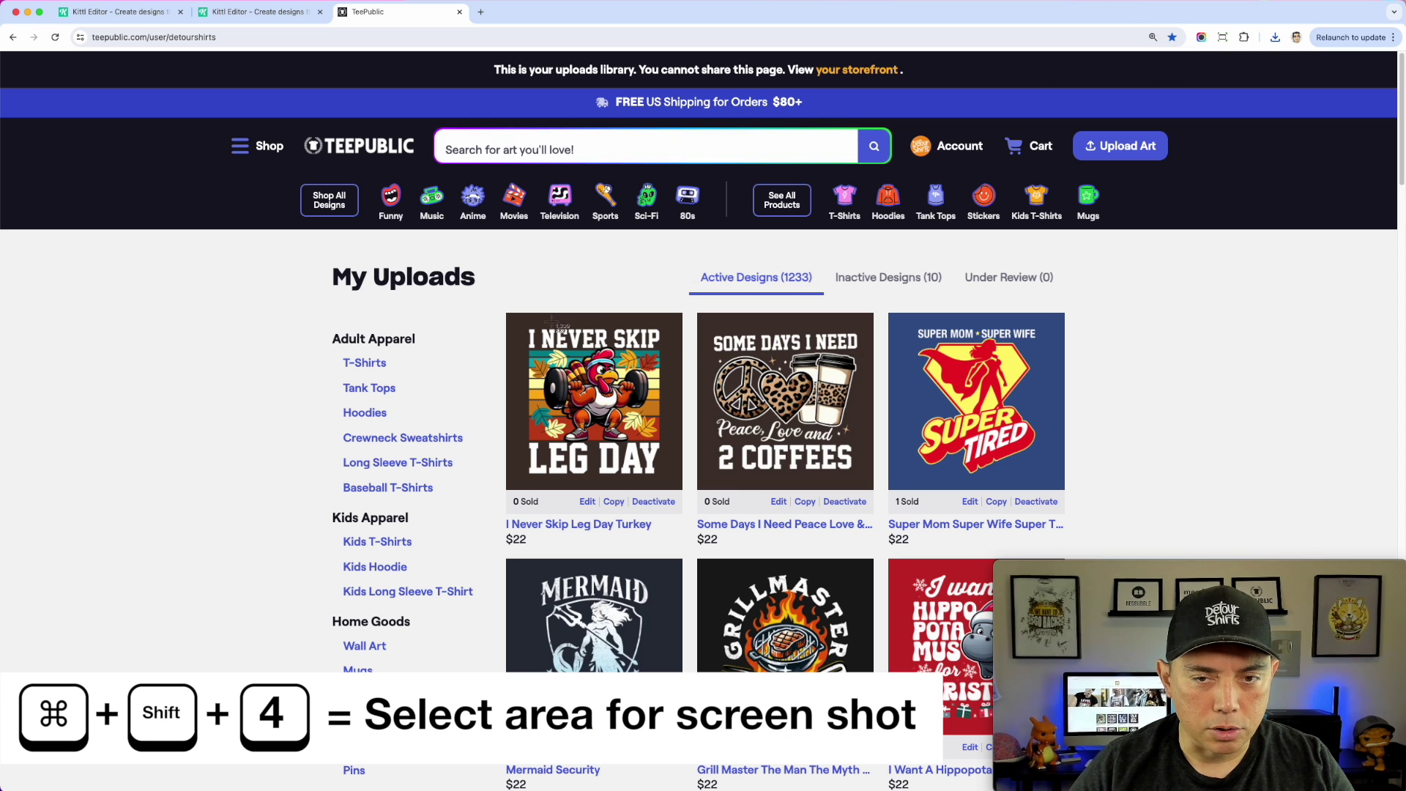
pyautogui.moveTo(512, 318); pyautogui.dragTo(682, 488)
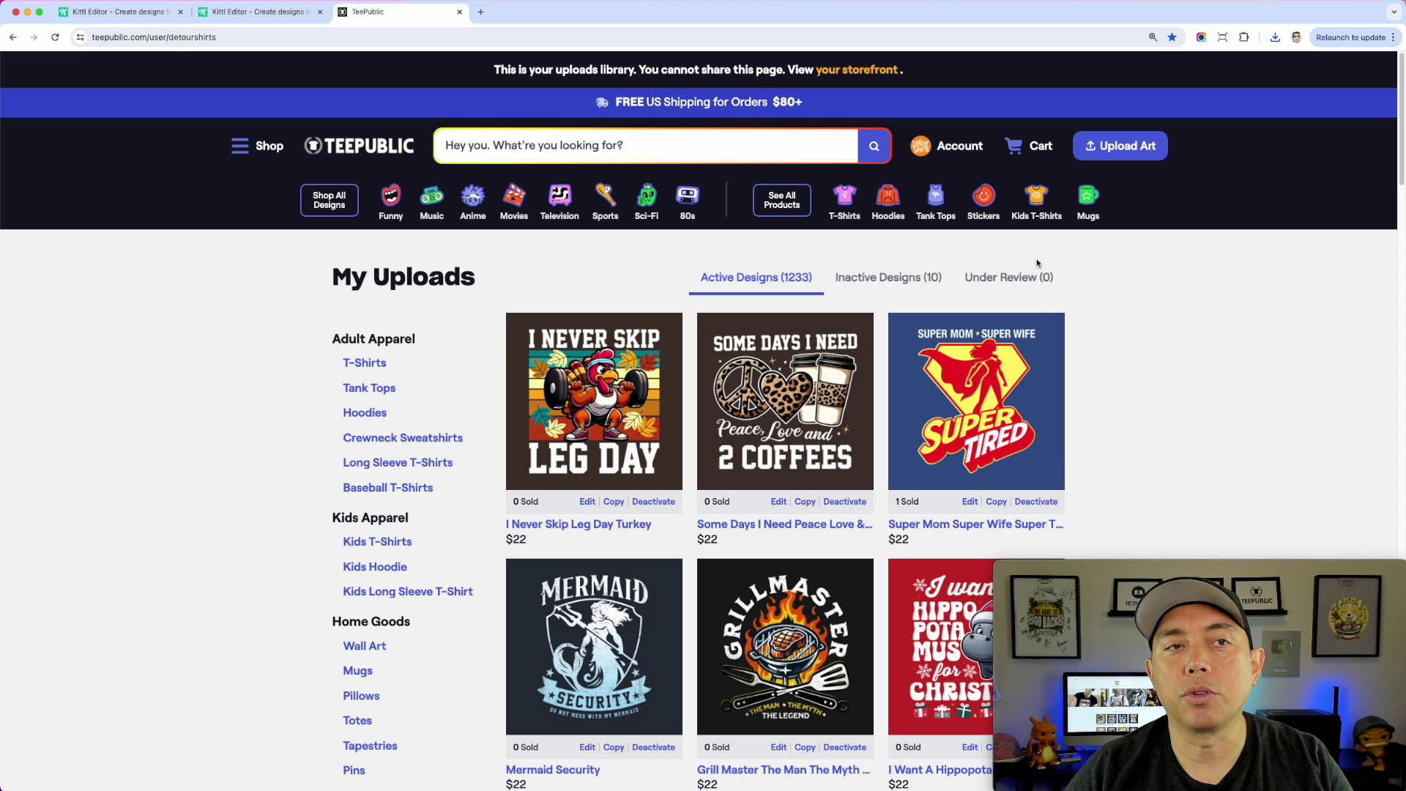
# - In the Kittl sale template, place the loose Grillmaster image into the first placeholder of the IG, X & TT Square artboard
pyautogui.click(139, 14)
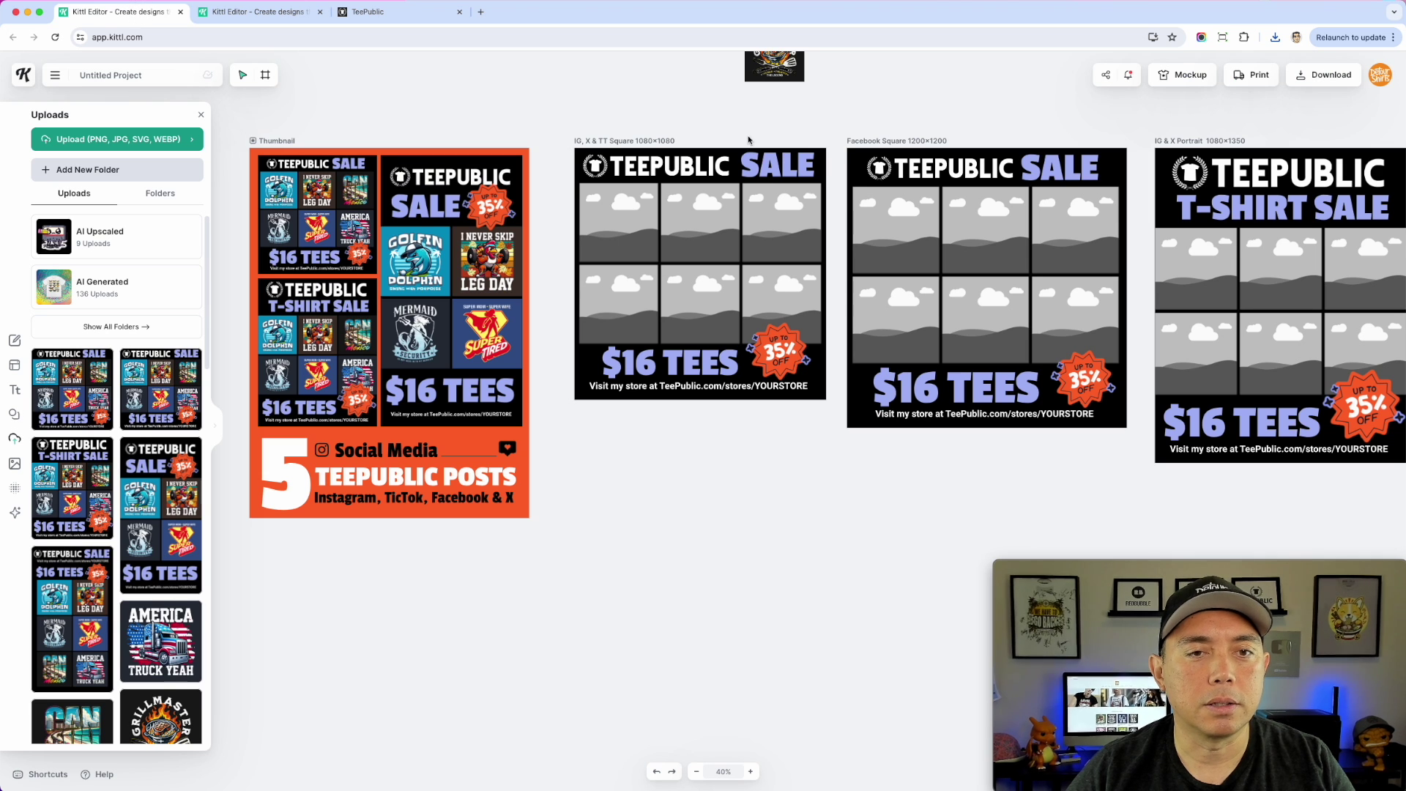
pyautogui.scroll(2, 854, 112)
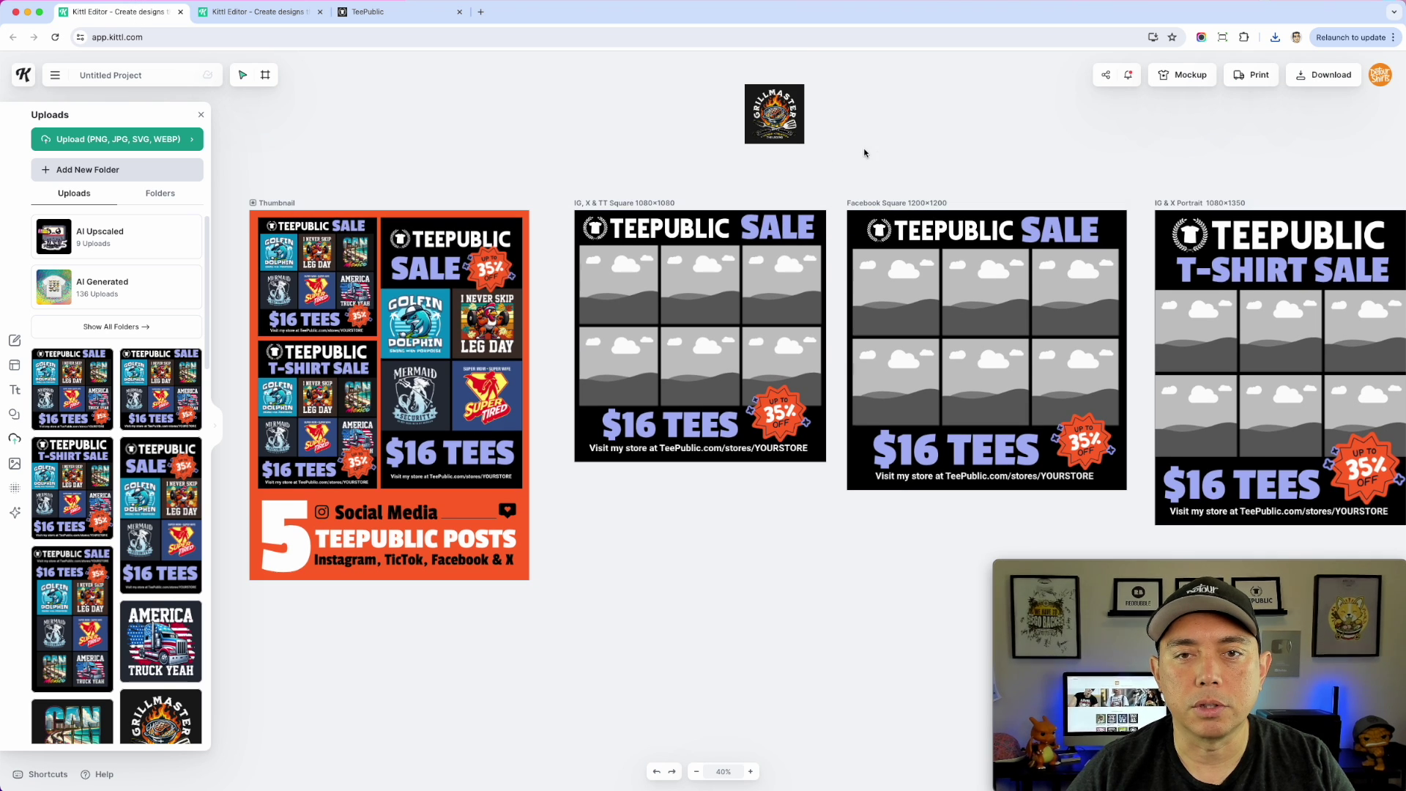
pyautogui.click(786, 110)
pyautogui.moveTo(786, 110); pyautogui.dragTo(614, 267)
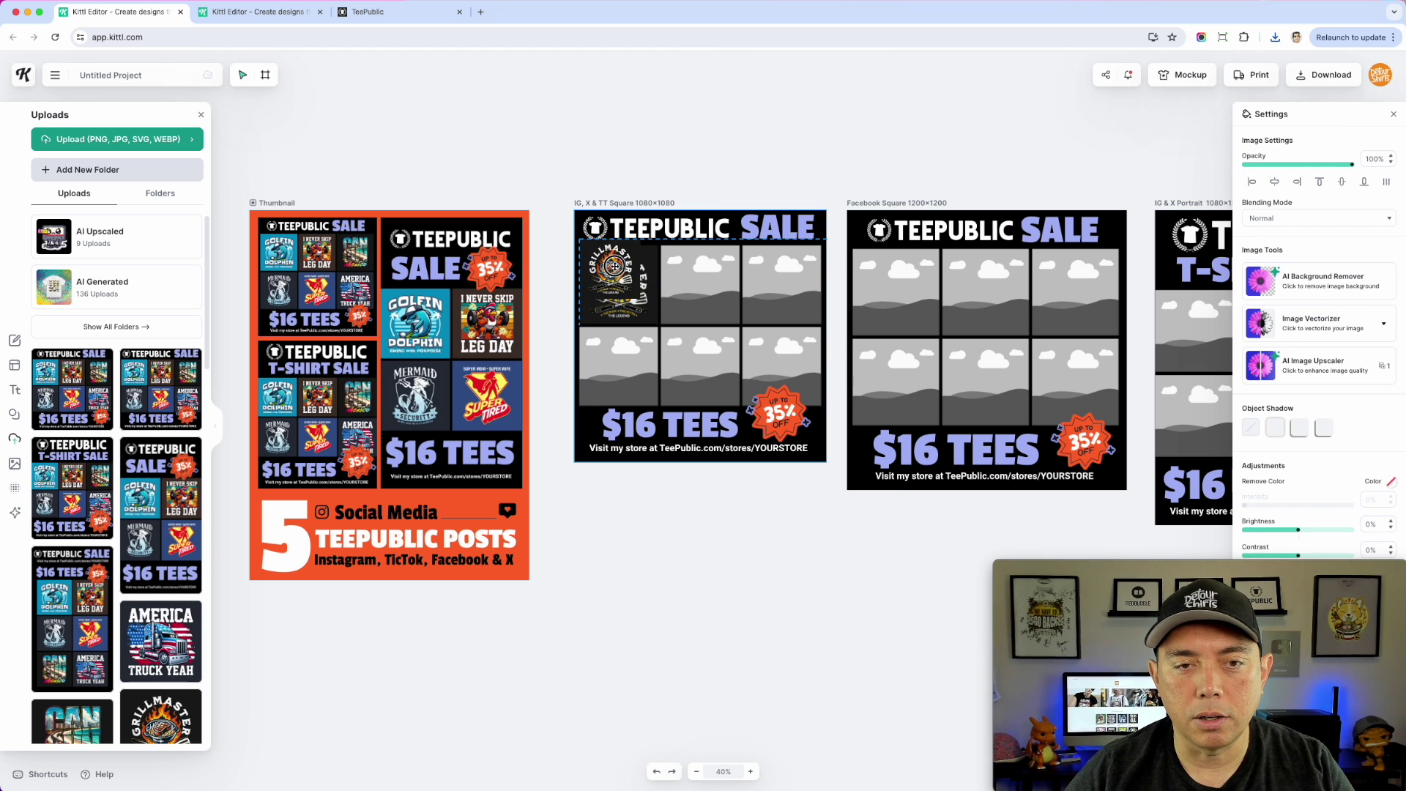
pyautogui.click(893, 73)
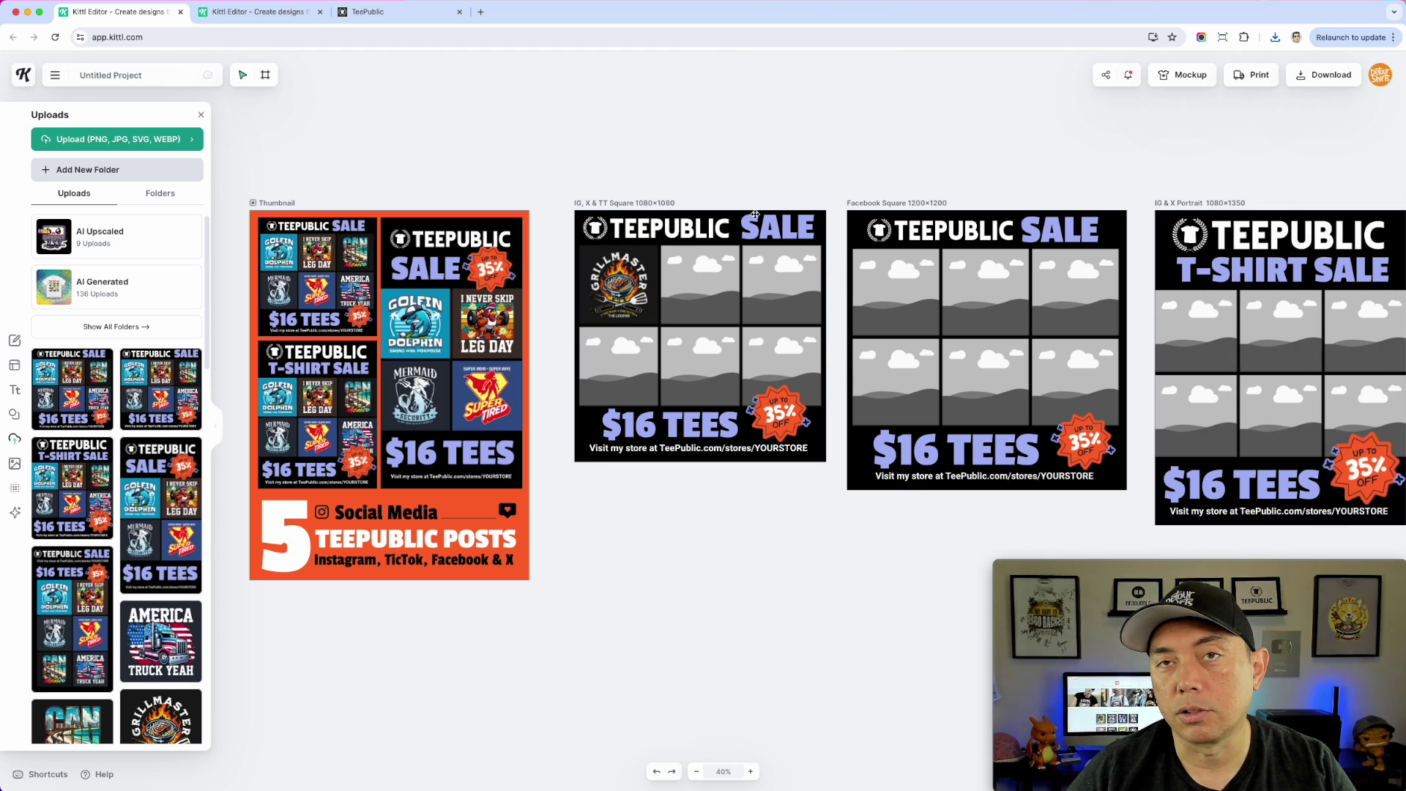
# - Add the downloaded kickboxing PNG to the middle placeholder of the upper row and shift it down inside its mask
pyautogui.scroll(1, 709, 296)
pyautogui.hotkey('shift', '0')
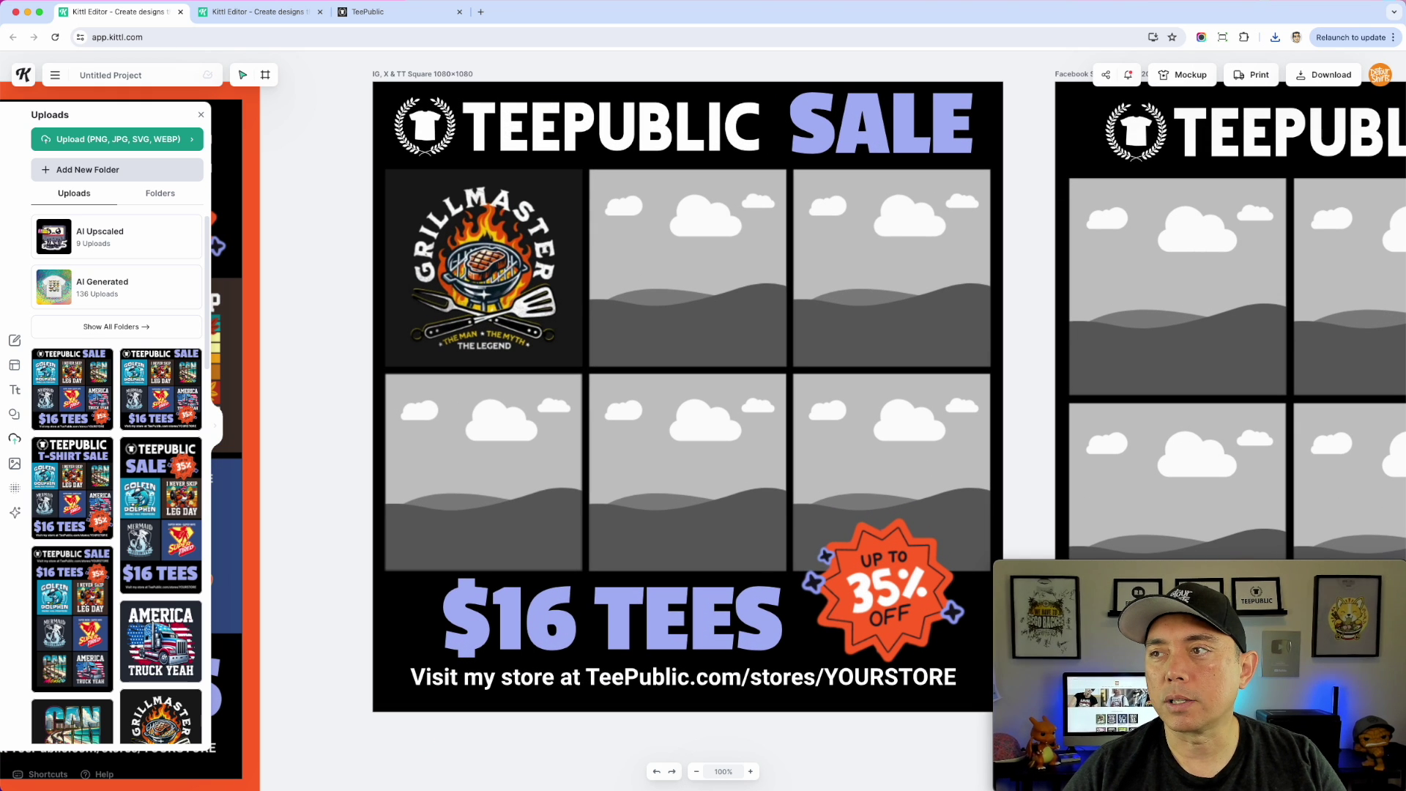
pyautogui.moveTo(1201, 214); pyautogui.dragTo(714, 278)
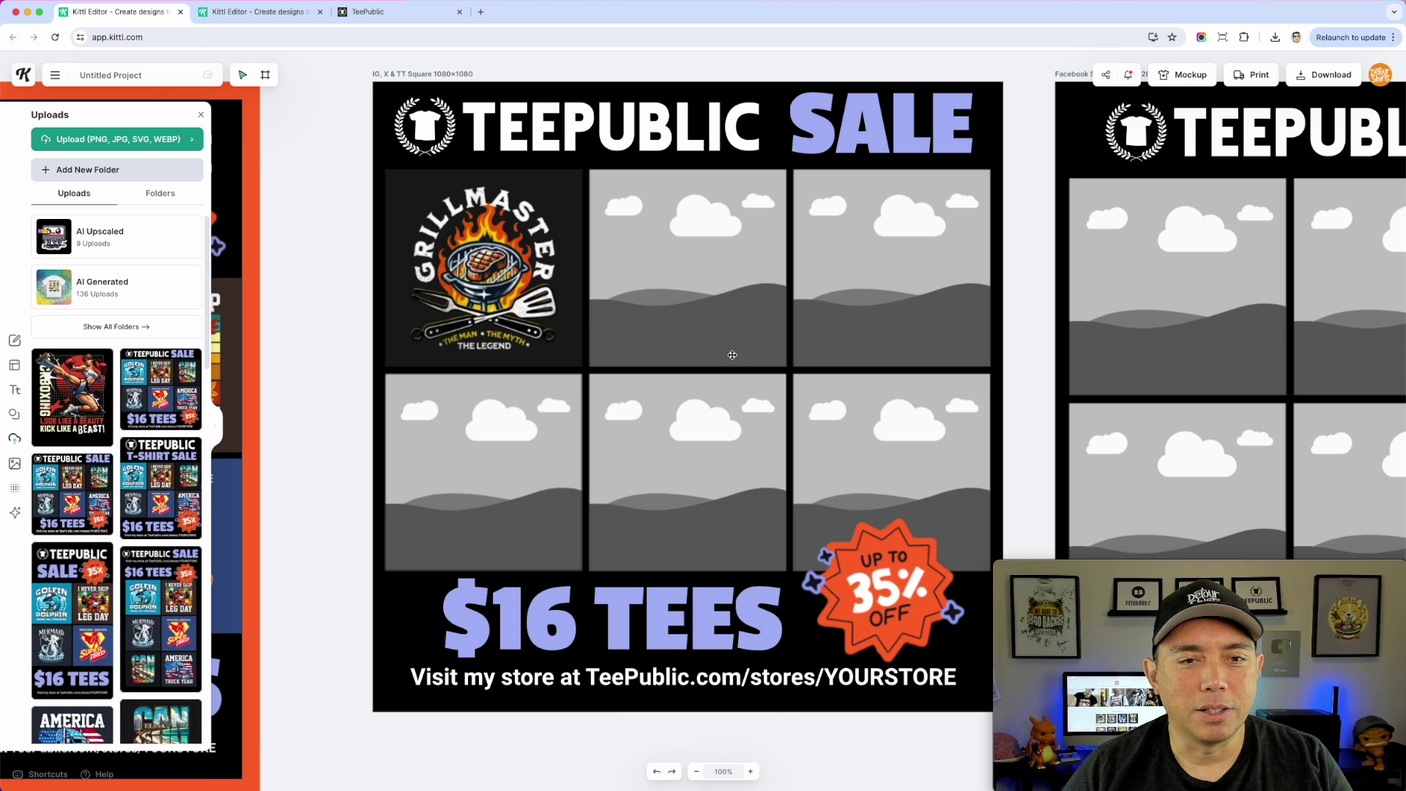
pyautogui.click(735, 328)
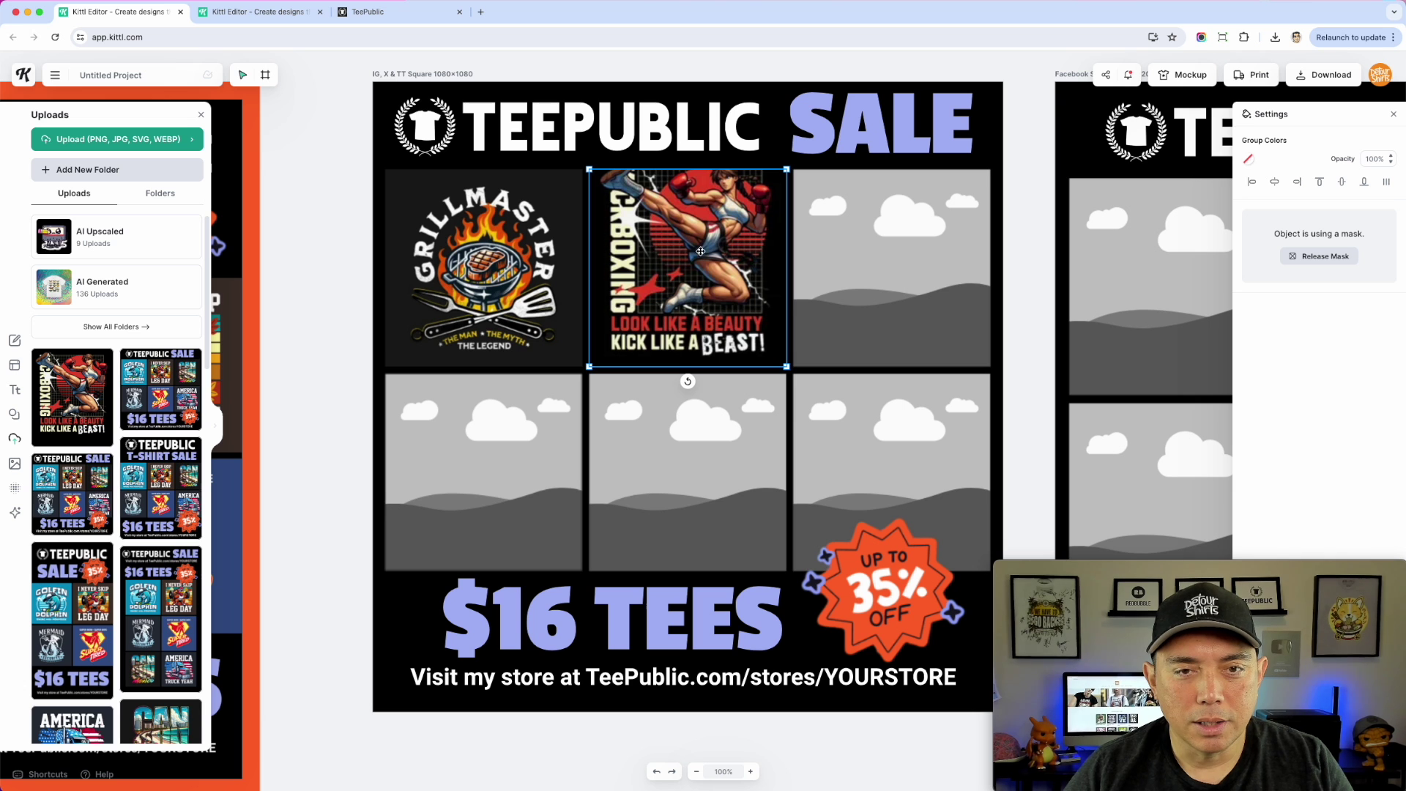
pyautogui.doubleClick(712, 239)
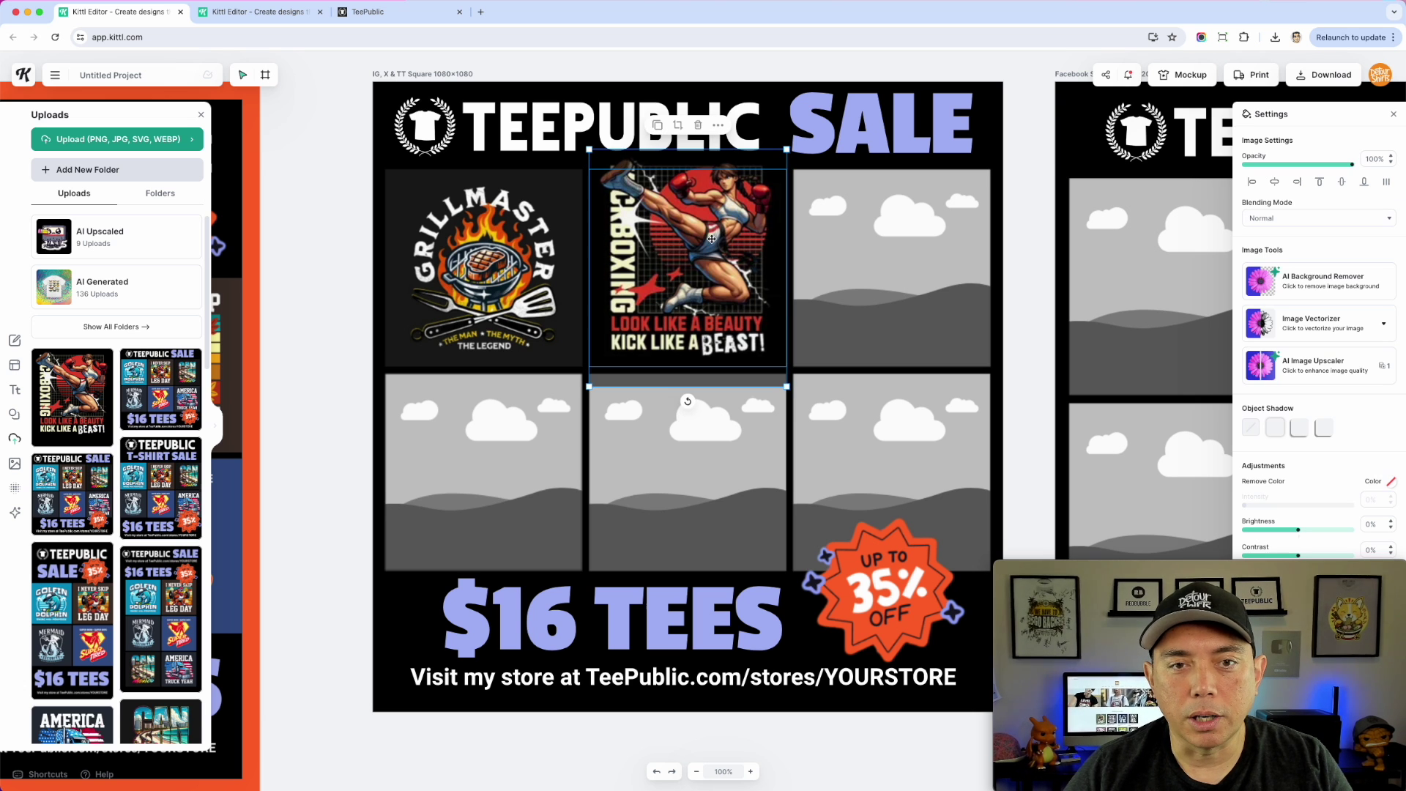
pyautogui.moveTo(713, 232); pyautogui.dragTo(717, 249)
pyautogui.click(873, 267)
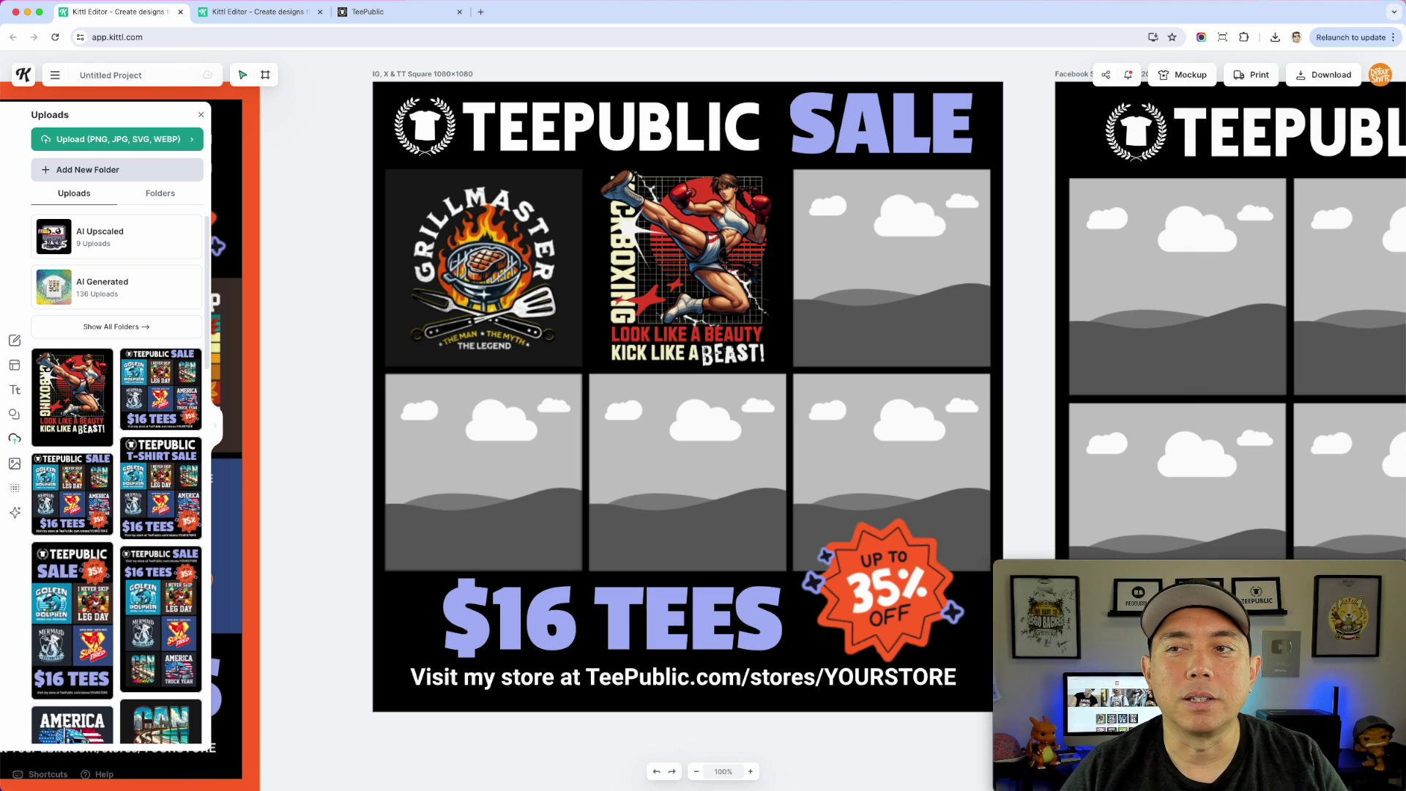
# - Add the "I Never Skip Leg Day" screenshot to the third placeholder, release its mask and try it in two lower-row placeholders
pyautogui.moveTo(964, 251); pyautogui.dragTo(888, 270)
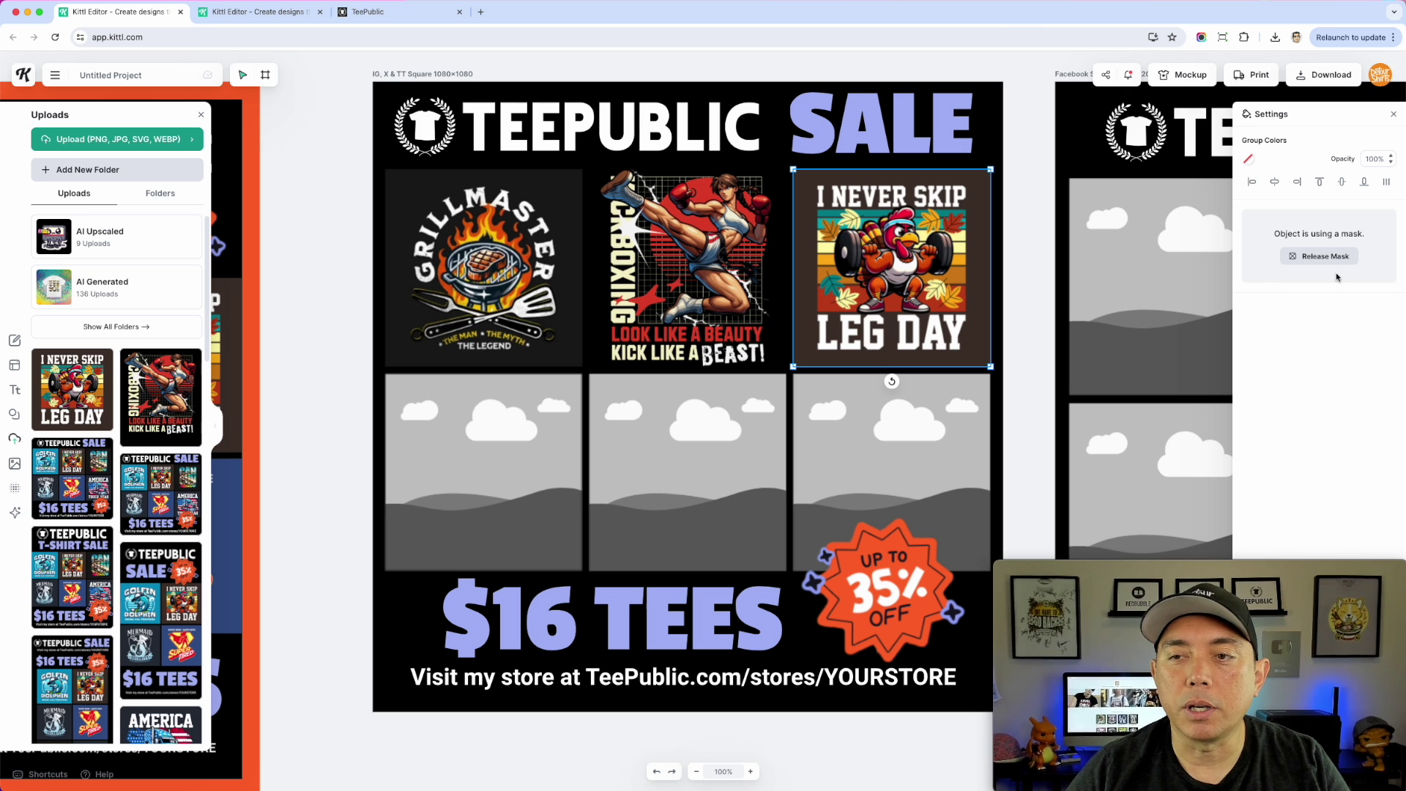
pyautogui.click(1321, 255)
pyautogui.moveTo(955, 247); pyautogui.dragTo(579, 408)
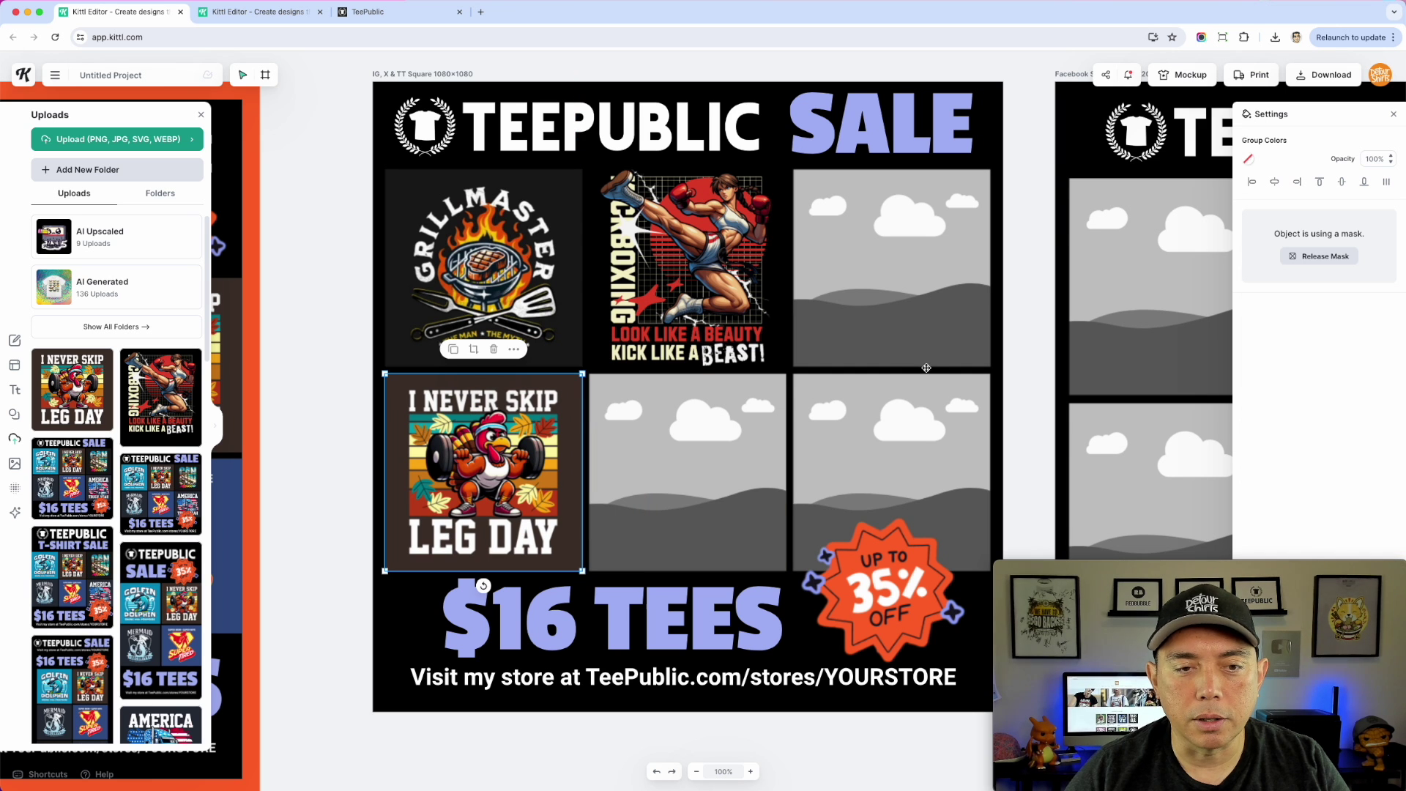
pyautogui.moveTo(469, 475); pyautogui.dragTo(701, 435)
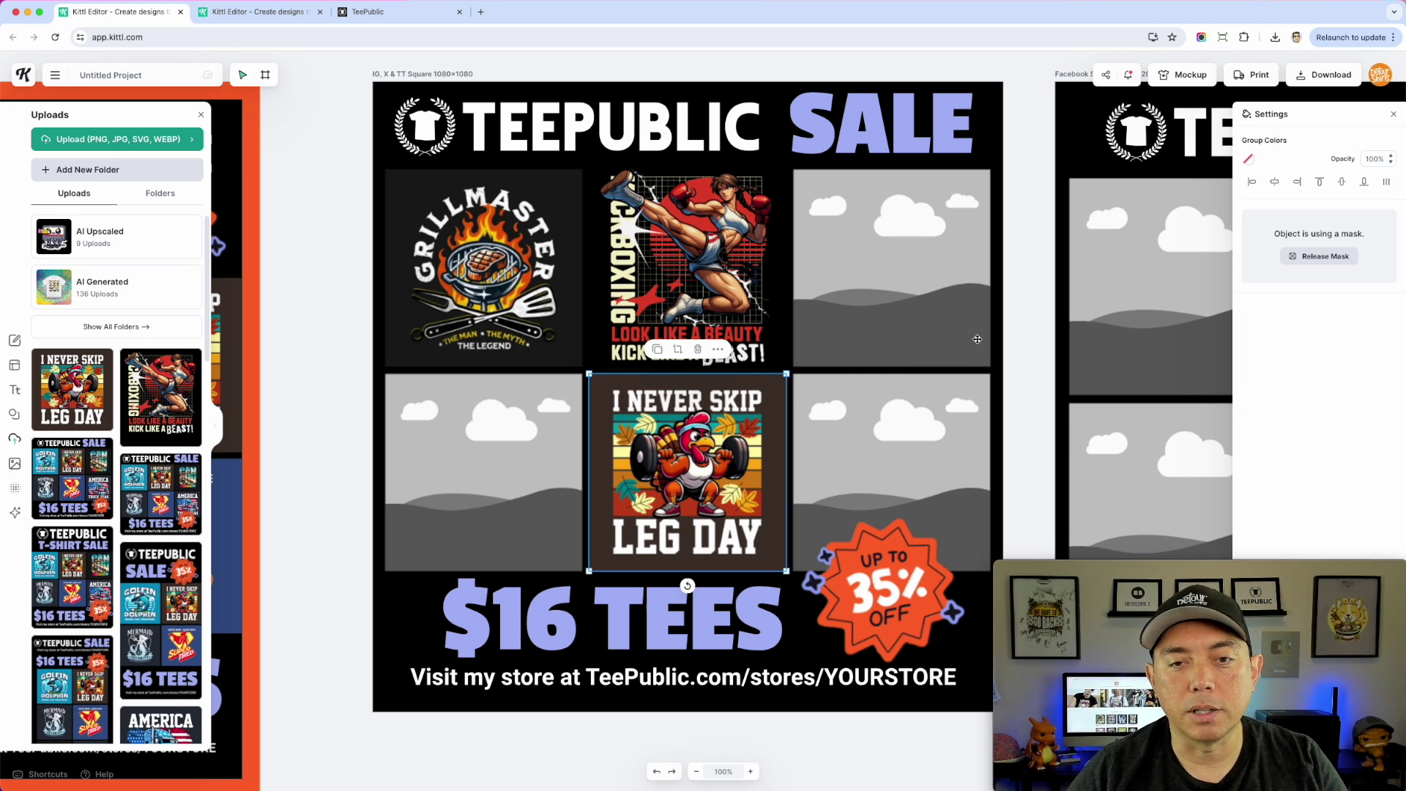
# - Release the masks of the leg day, kickboxing and Grillmaster designs and delete all three images from the square artboard
pyautogui.click(1325, 256)
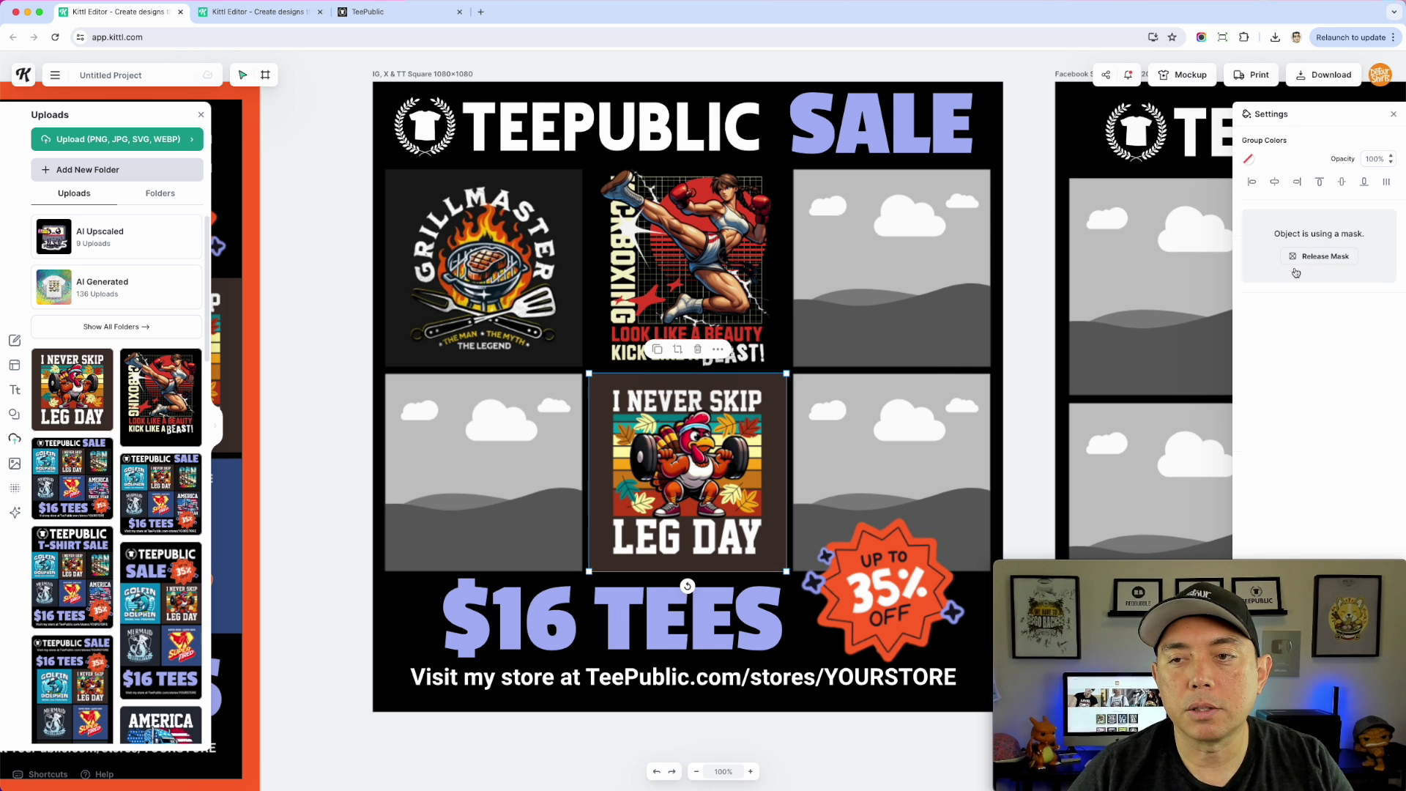
pyautogui.press('Delete')
pyautogui.click(689, 271)
pyautogui.click(1322, 255)
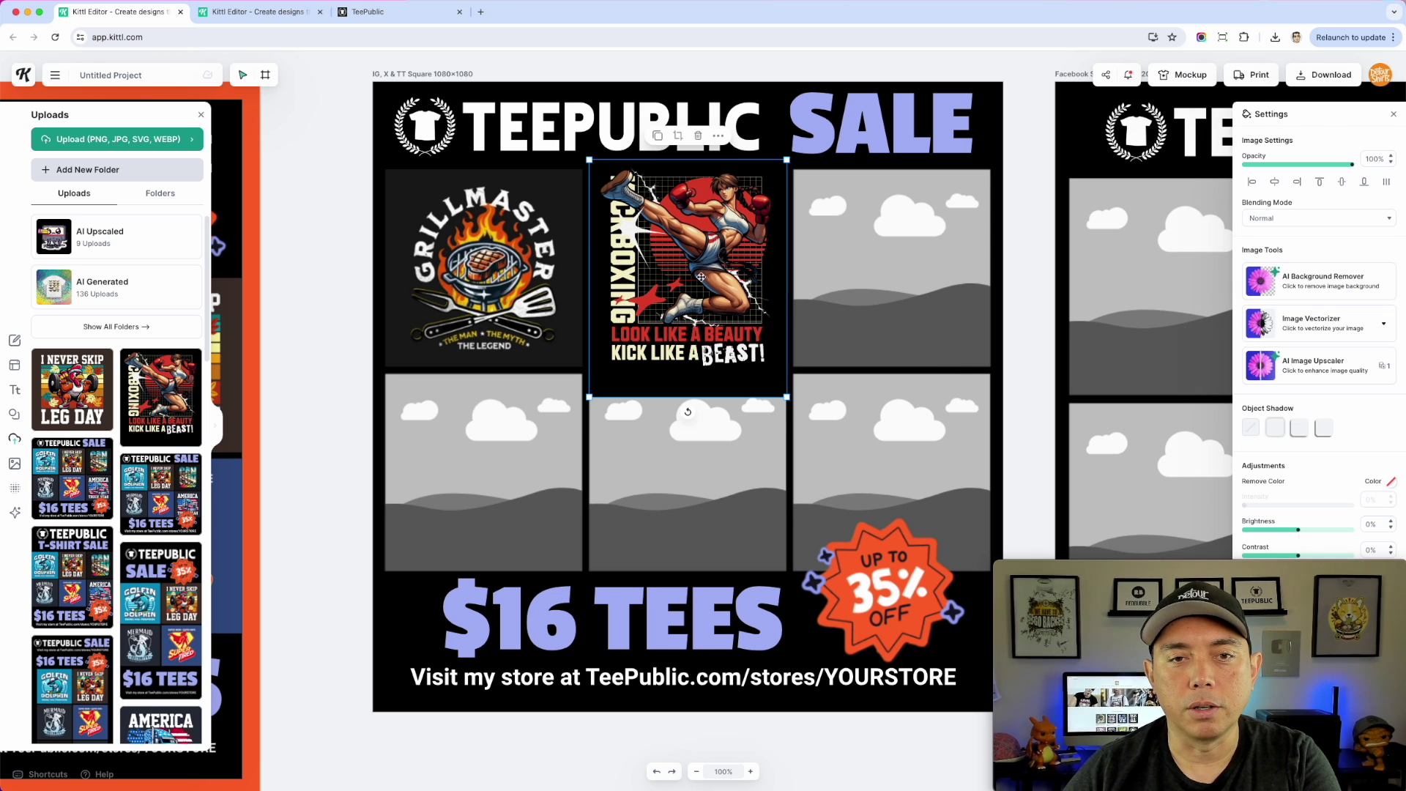
pyautogui.moveTo(668, 298); pyautogui.dragTo(695, 324)
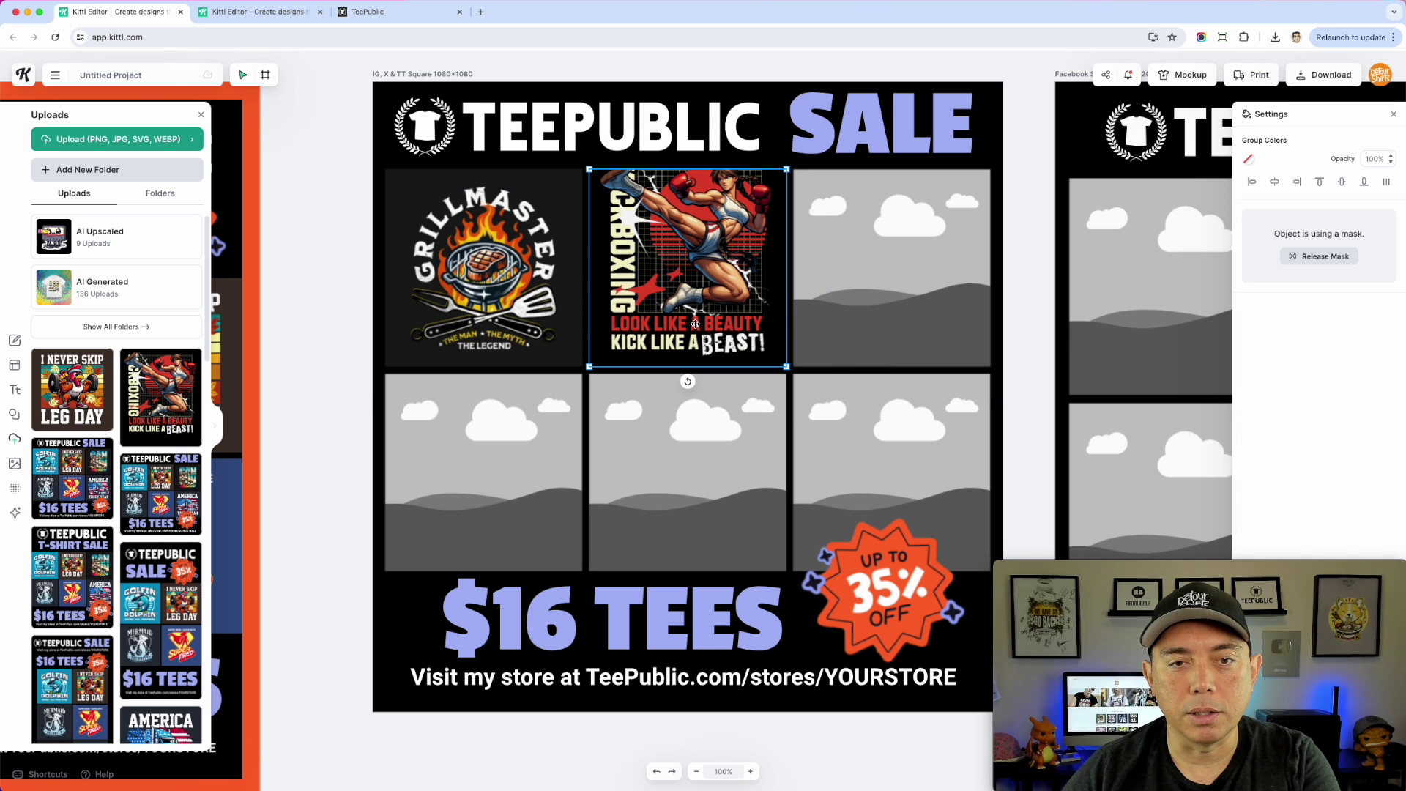
pyautogui.click(1327, 256)
pyautogui.press('Delete')
pyautogui.click(1327, 256)
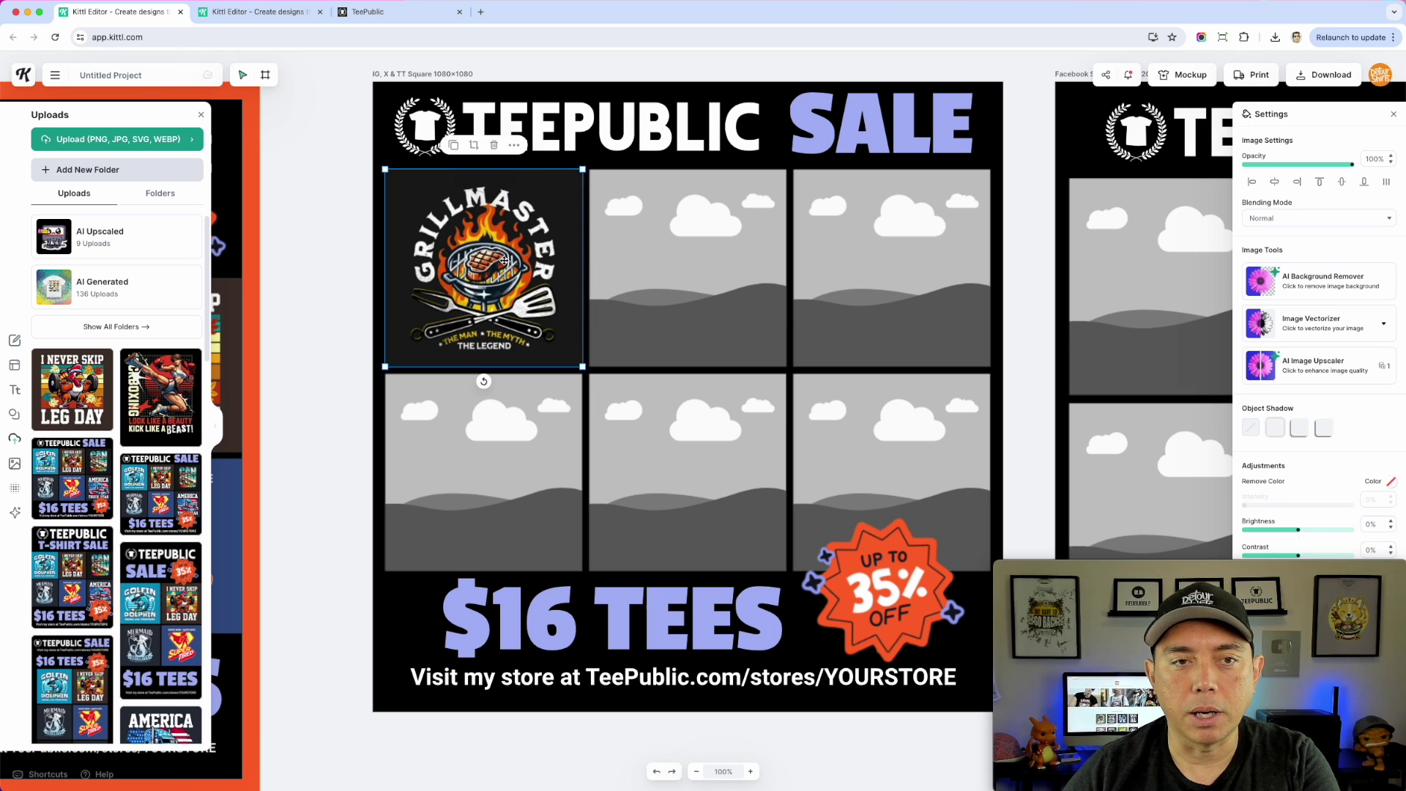
pyautogui.press('Delete')
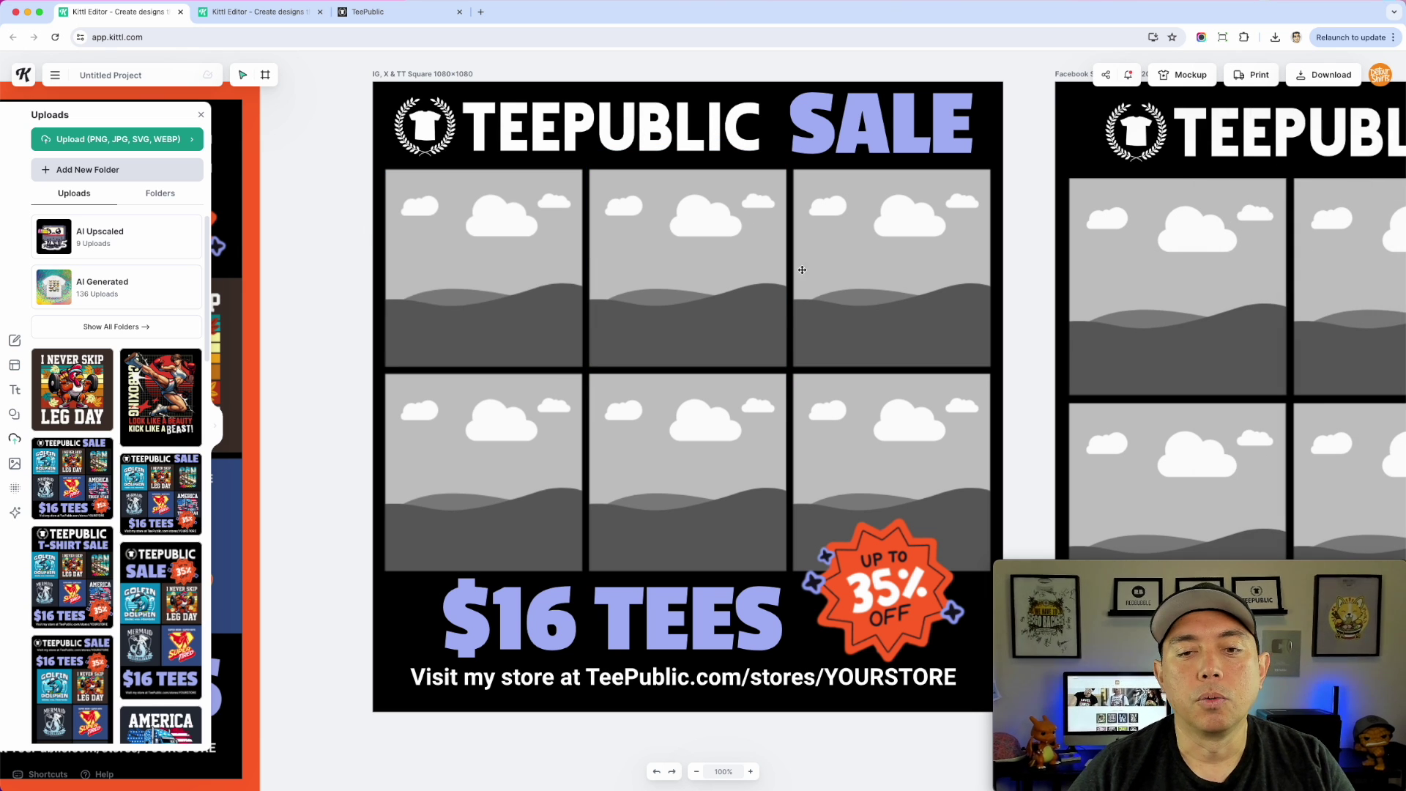
# - Look over all five placeholder artboards of the template, from the IG, X & TT Square to the 1080×1920 story
pyautogui.scroll(-5, 811, 286)
pyautogui.scroll(-3, 813, 288)
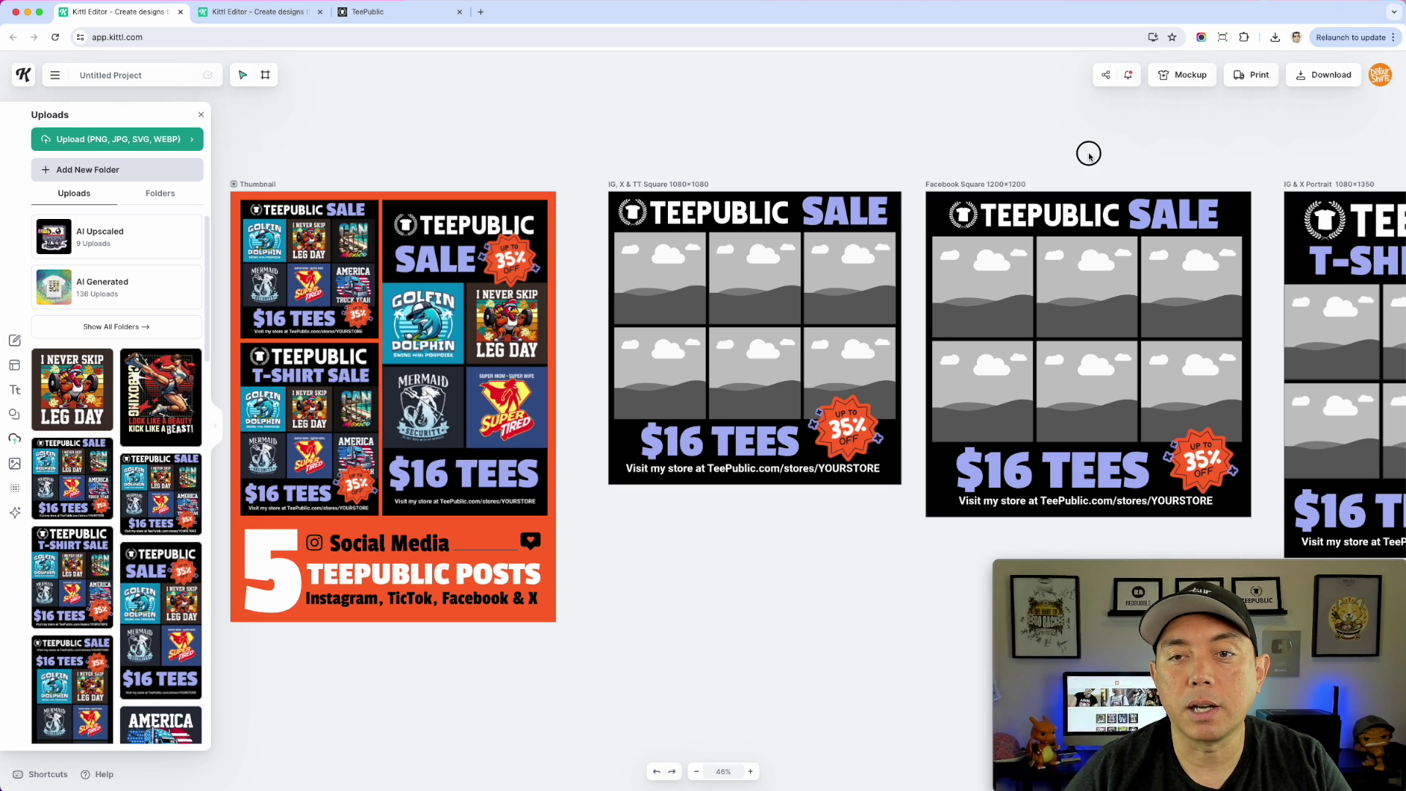
pyautogui.moveTo(1192, 148); pyautogui.dragTo(1319, 147)
pyautogui.moveTo(713, 132); pyautogui.dragTo(613, 125)
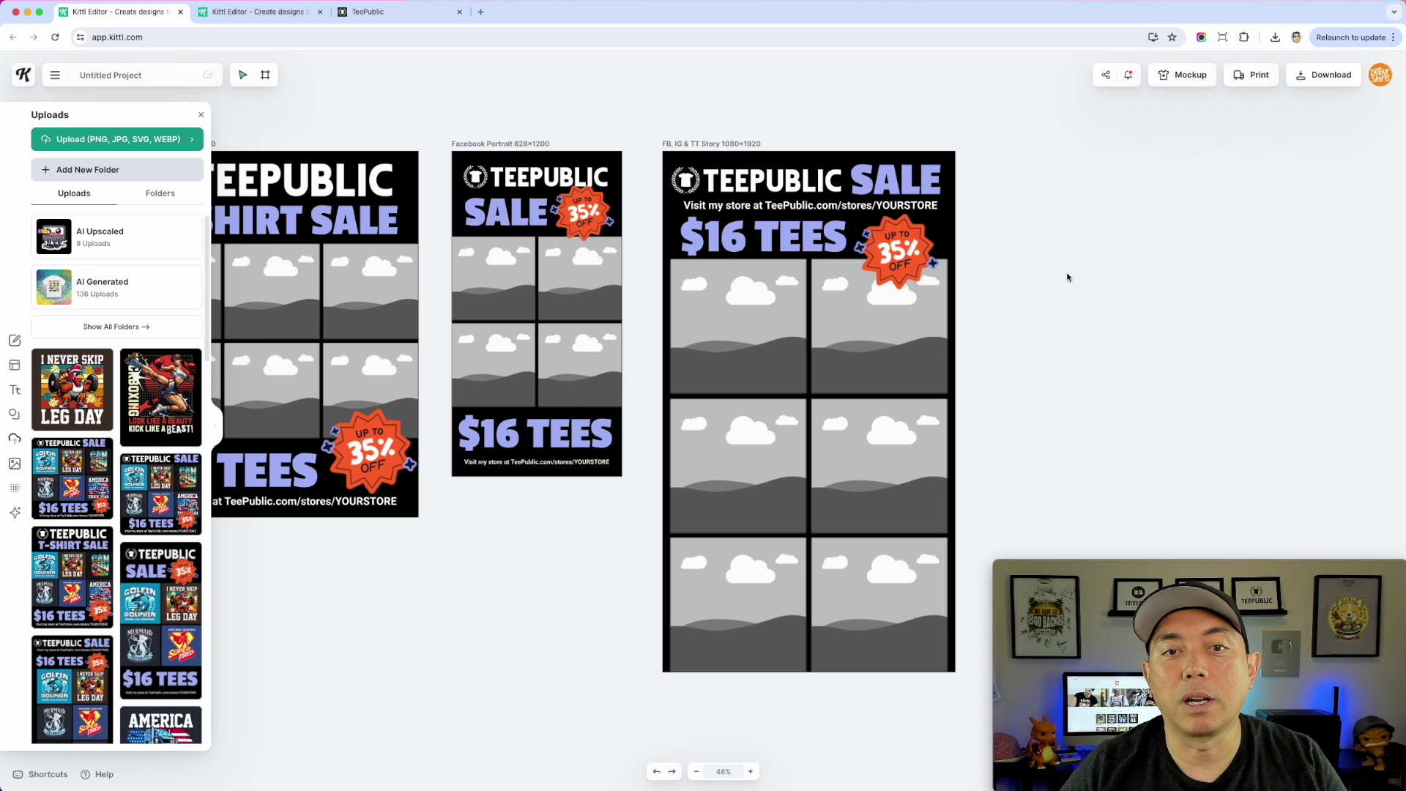
pyautogui.hscroll(-5, 659, 454)
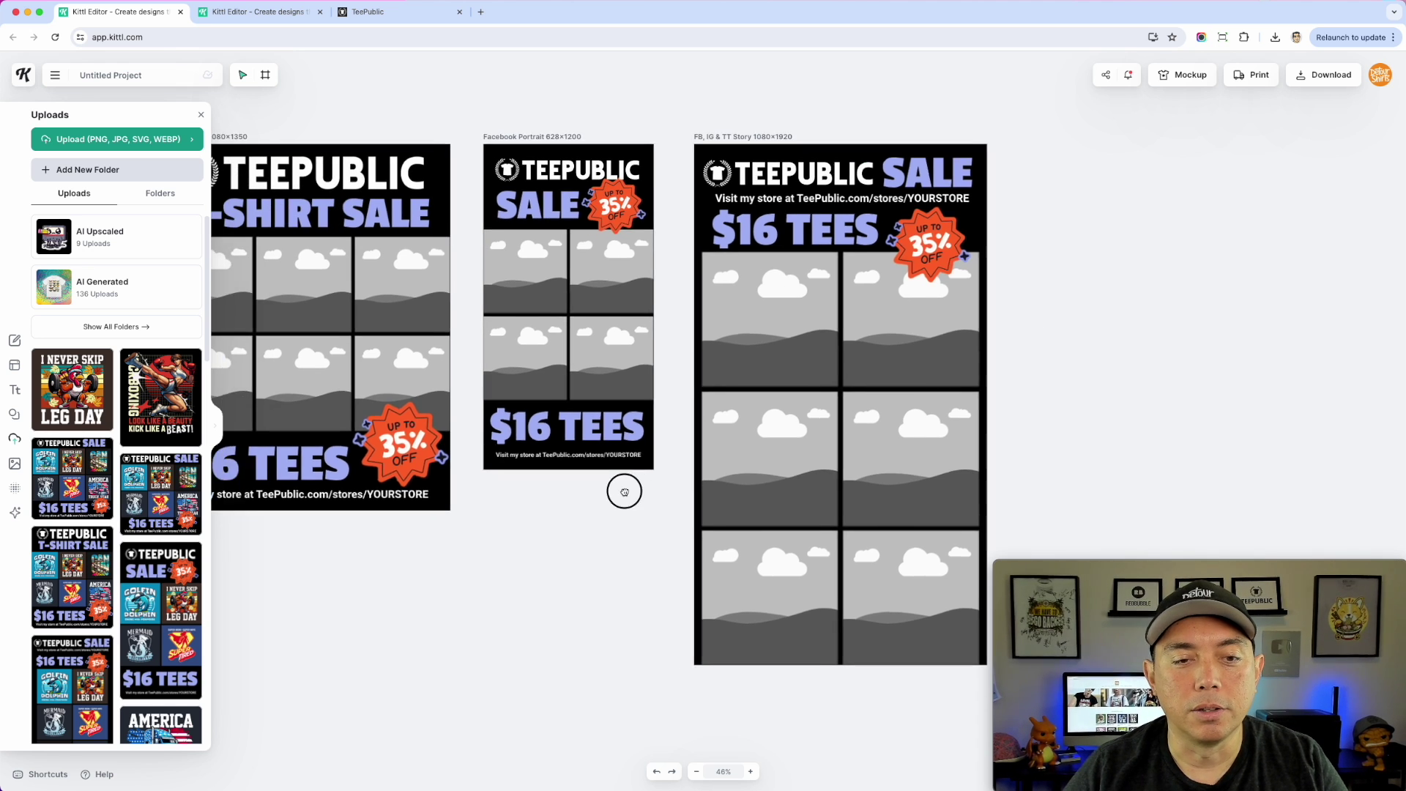
pyautogui.scroll(-3, 695, 484)
pyautogui.hscroll(-6, 574, 263)
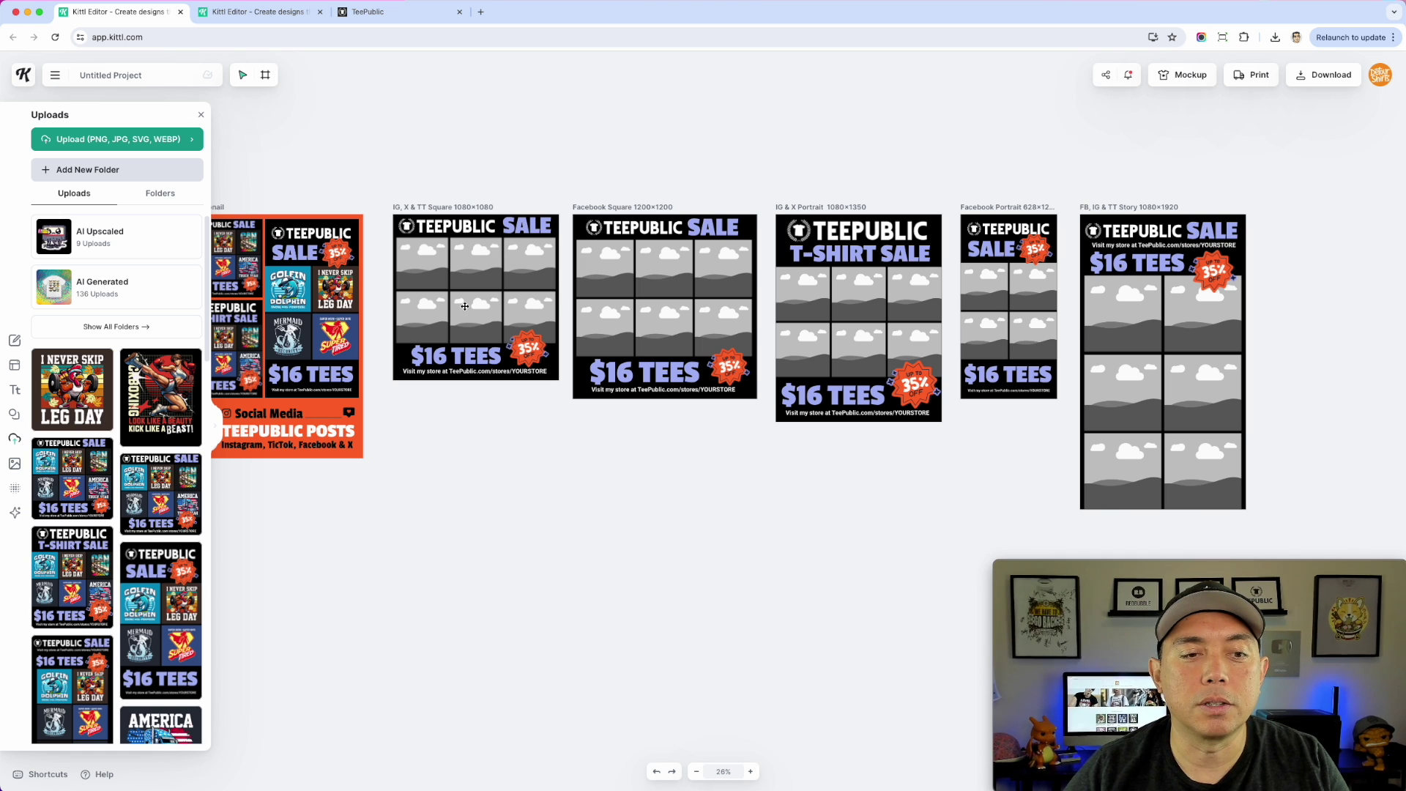
# - Try replacing YOURSTORE with "detourshirts" in the store address on the IG, X & TT Square artboard, and undo the change
pyautogui.scroll(5, 490, 365)
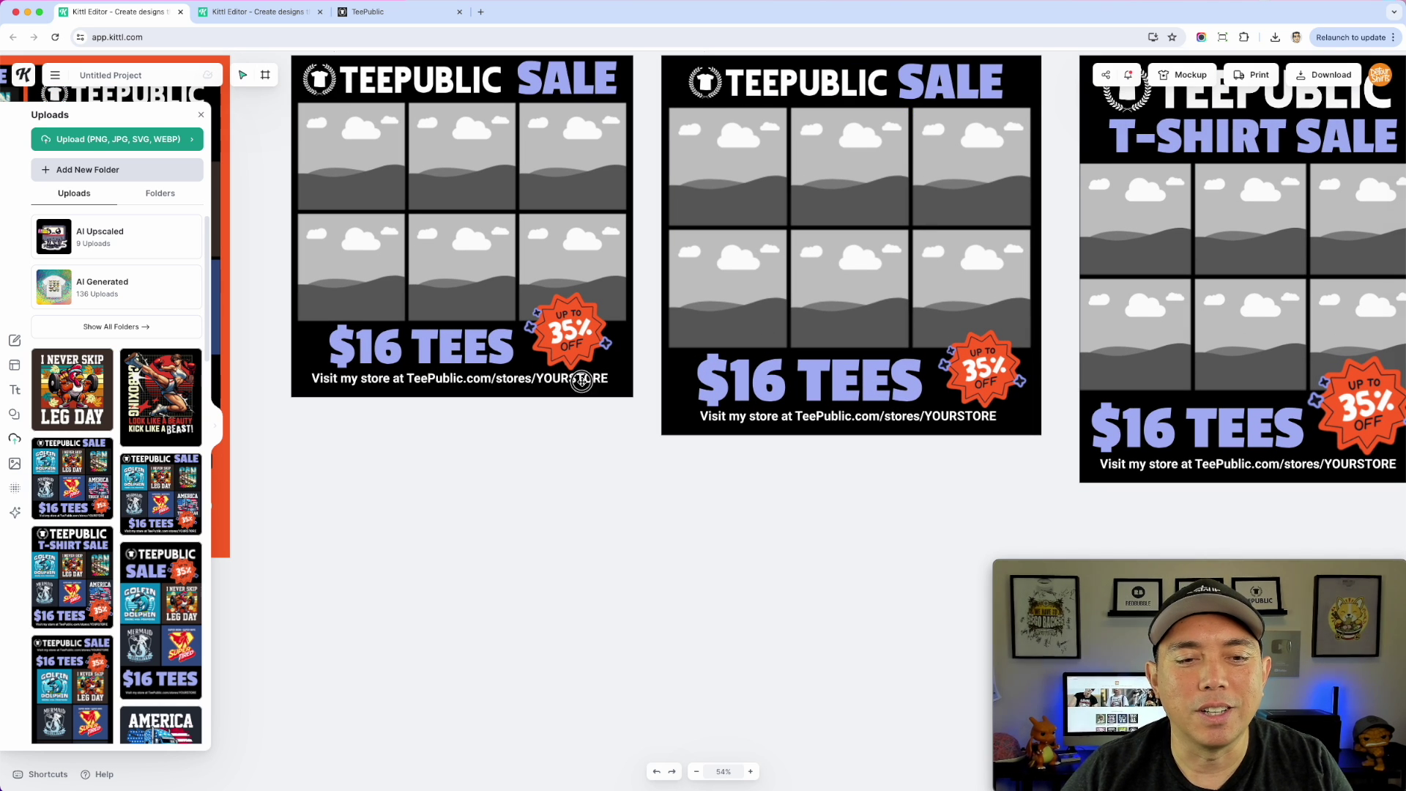
pyautogui.click(579, 379)
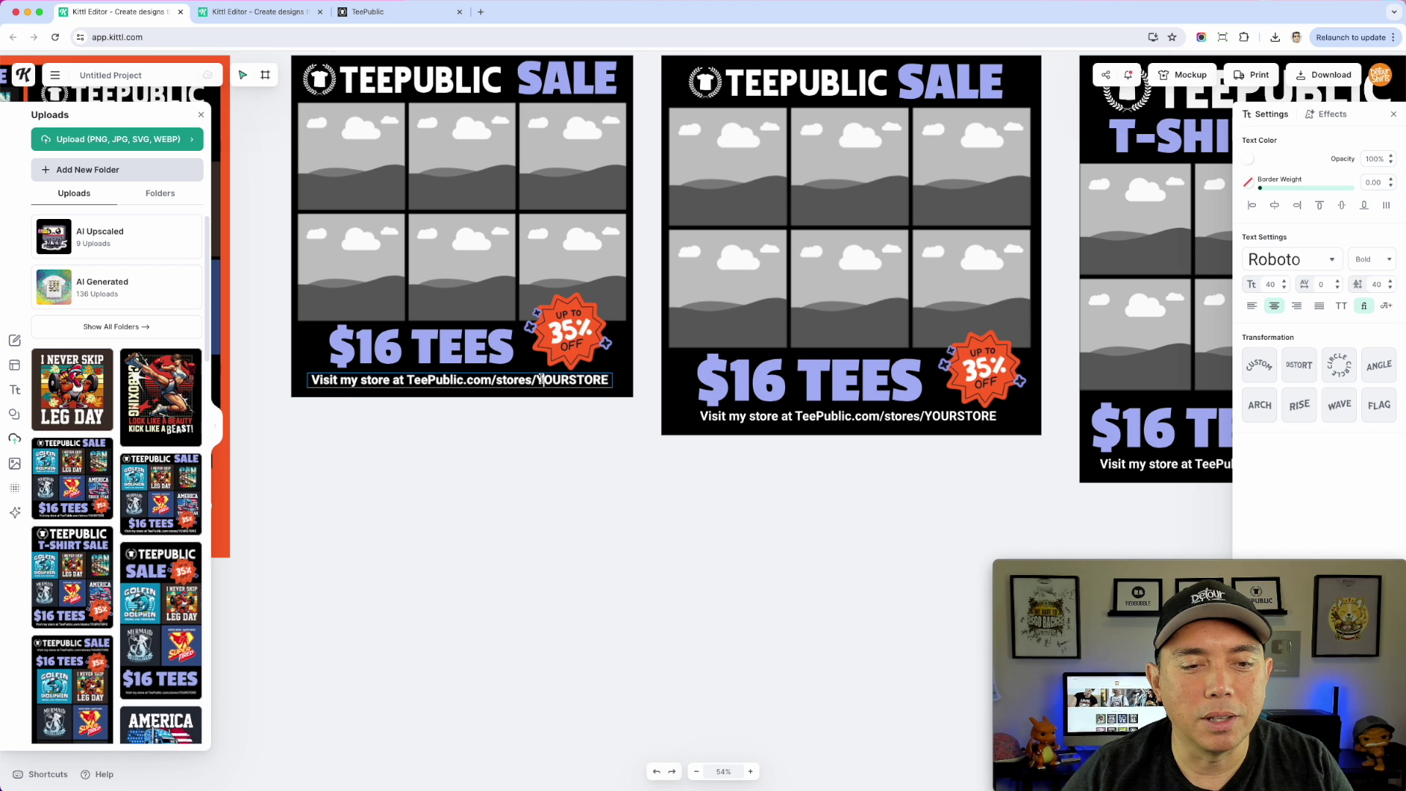
pyautogui.press('Return')
pyautogui.hotkey('alt', 'BackSpace')
pyautogui.write('de')
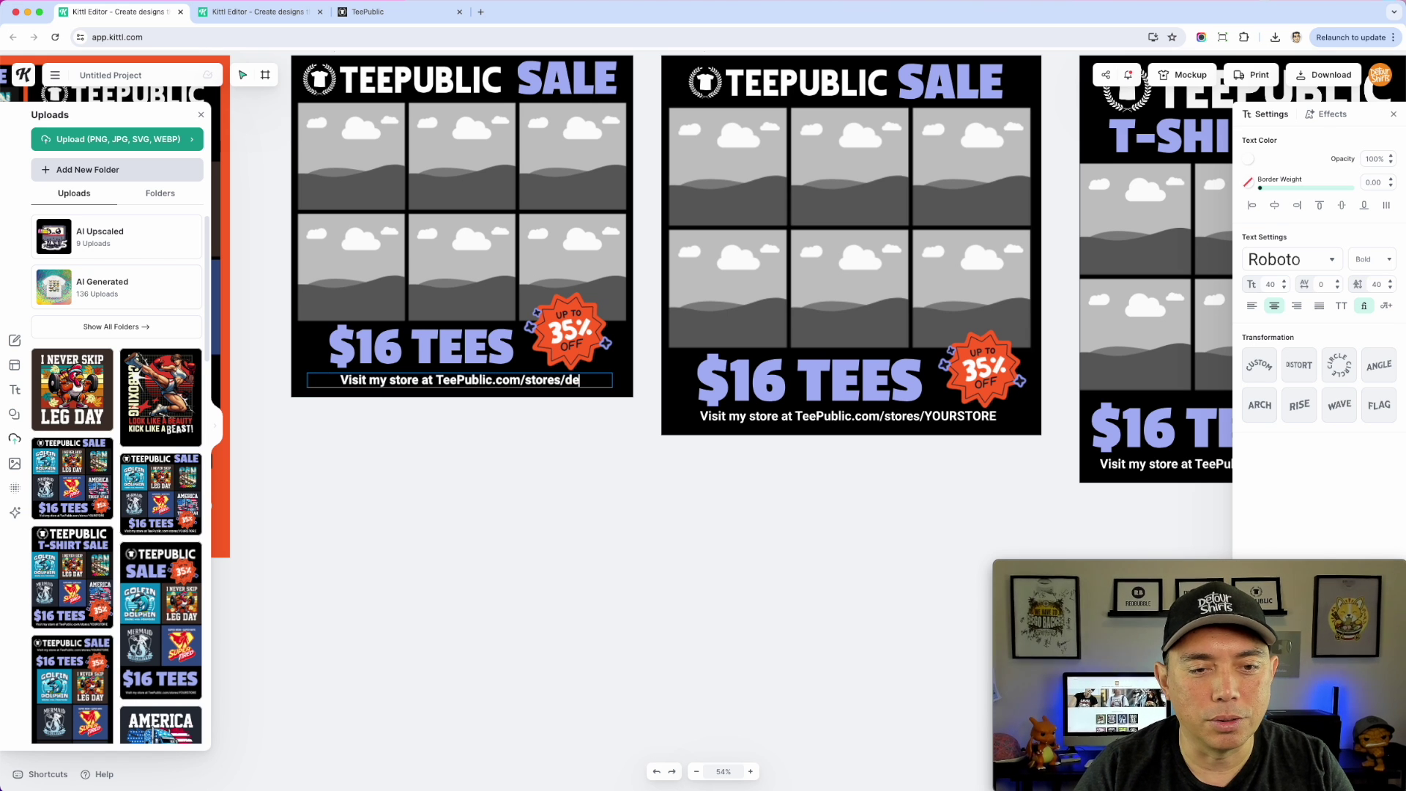
pyautogui.write('tourshirts')
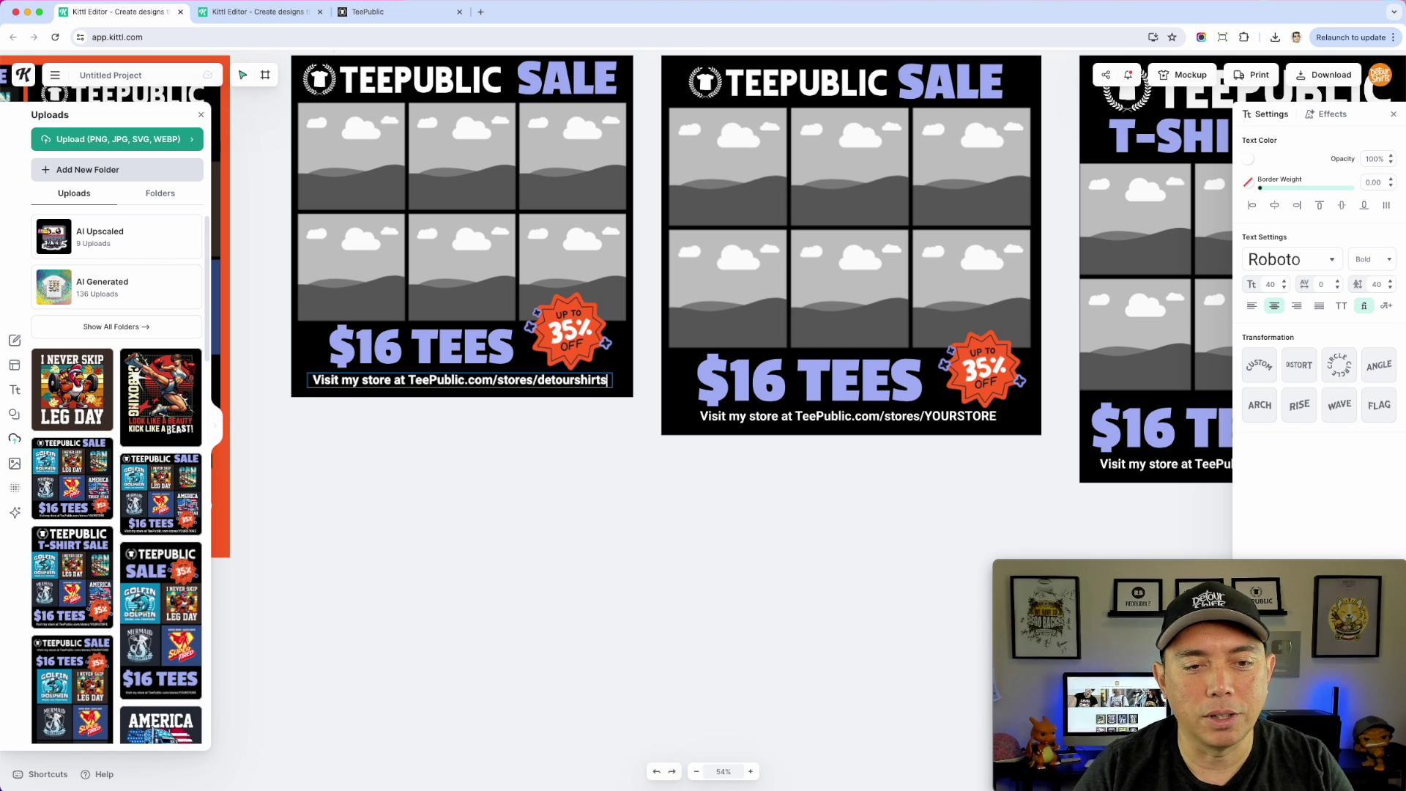
pyautogui.press('cmd+z')
pyautogui.press('Escape')
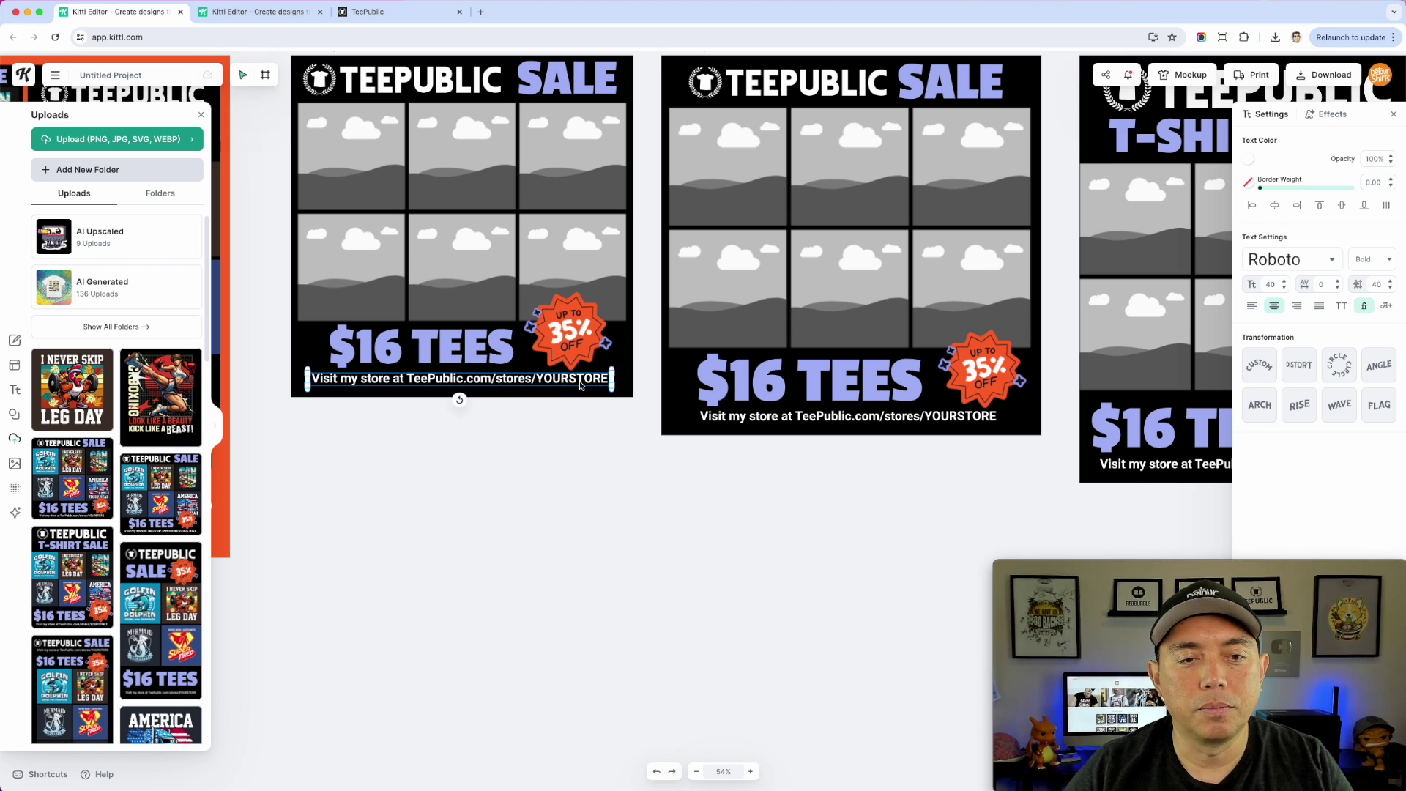
pyautogui.click(592, 448)
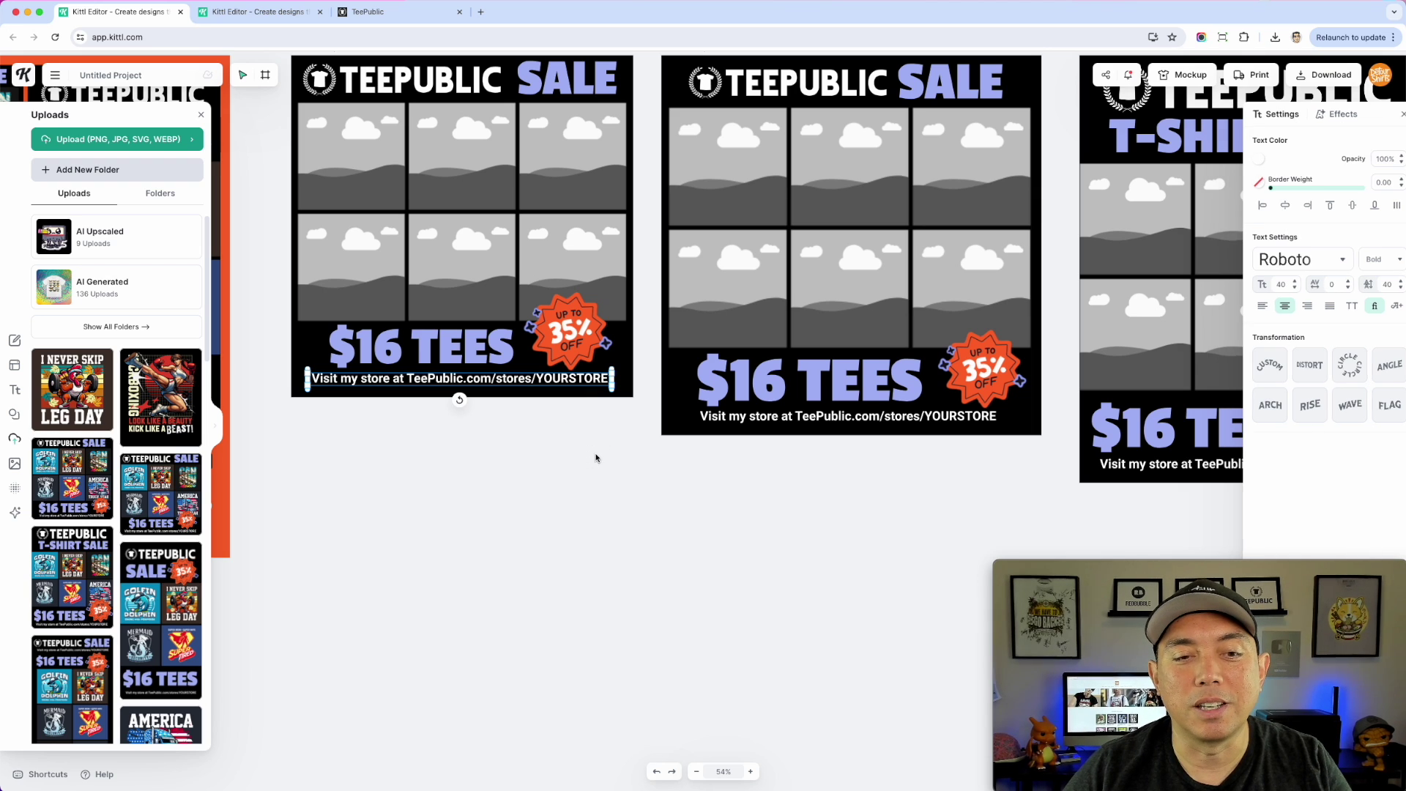
pyautogui.hscroll(-10, 569, 479)
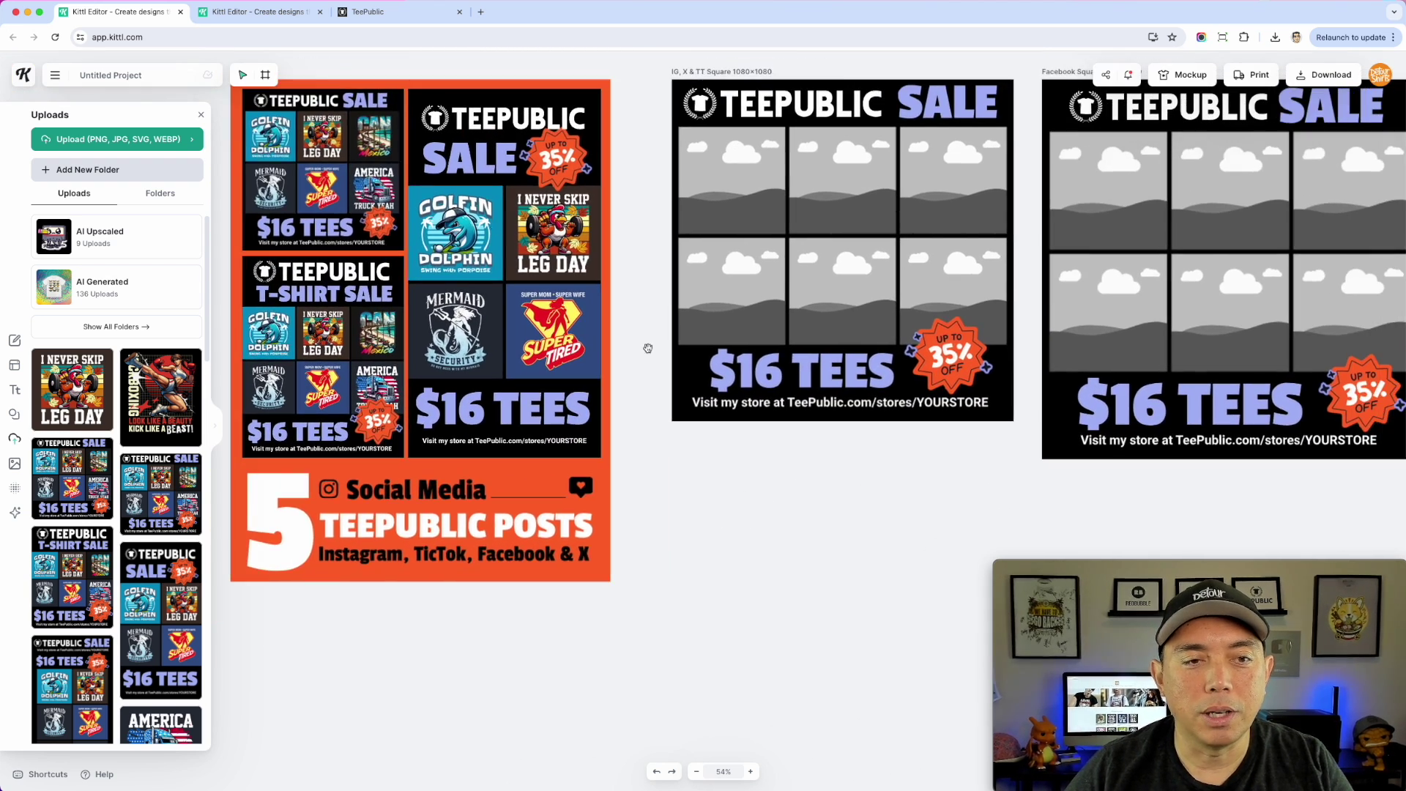
pyautogui.moveTo(788, 465); pyautogui.dragTo(383, 428)
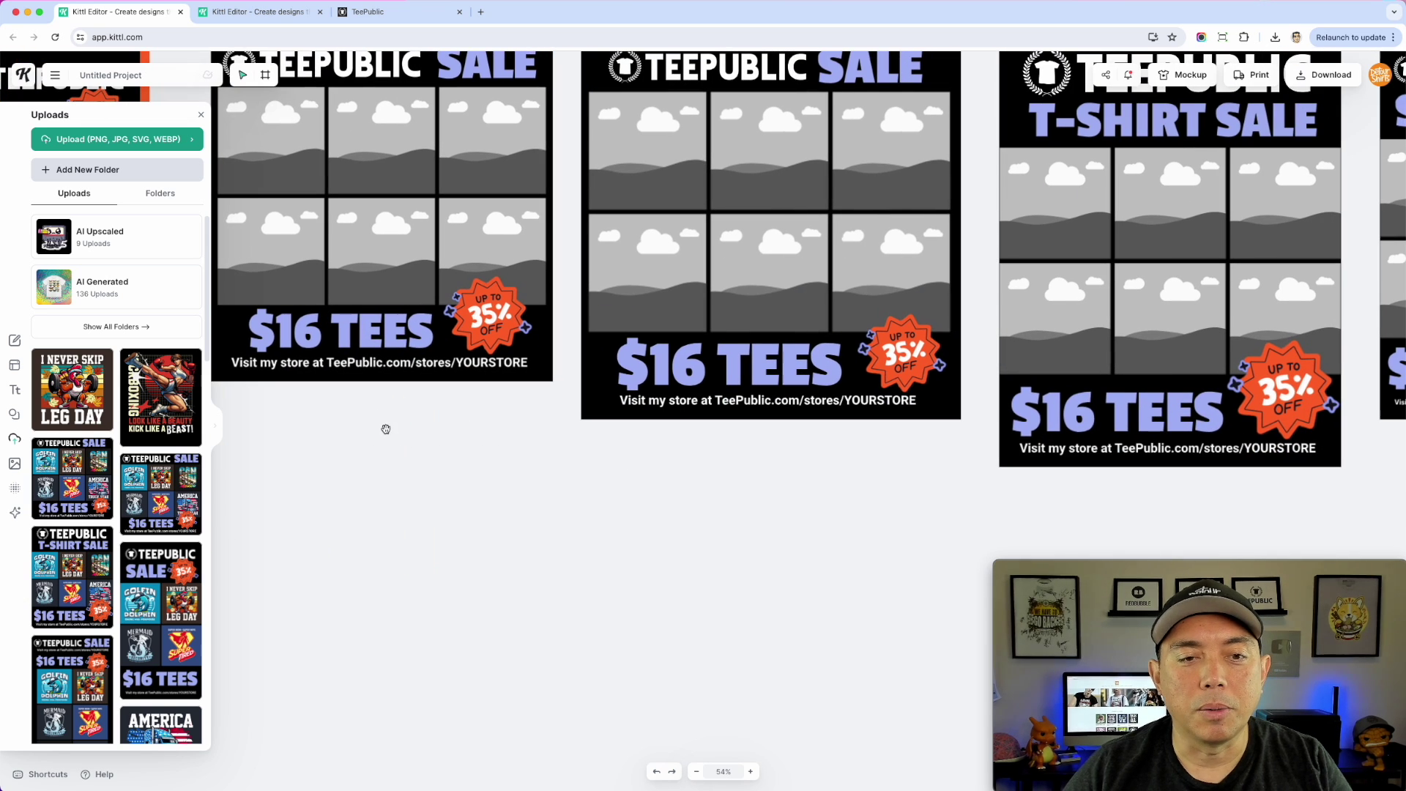